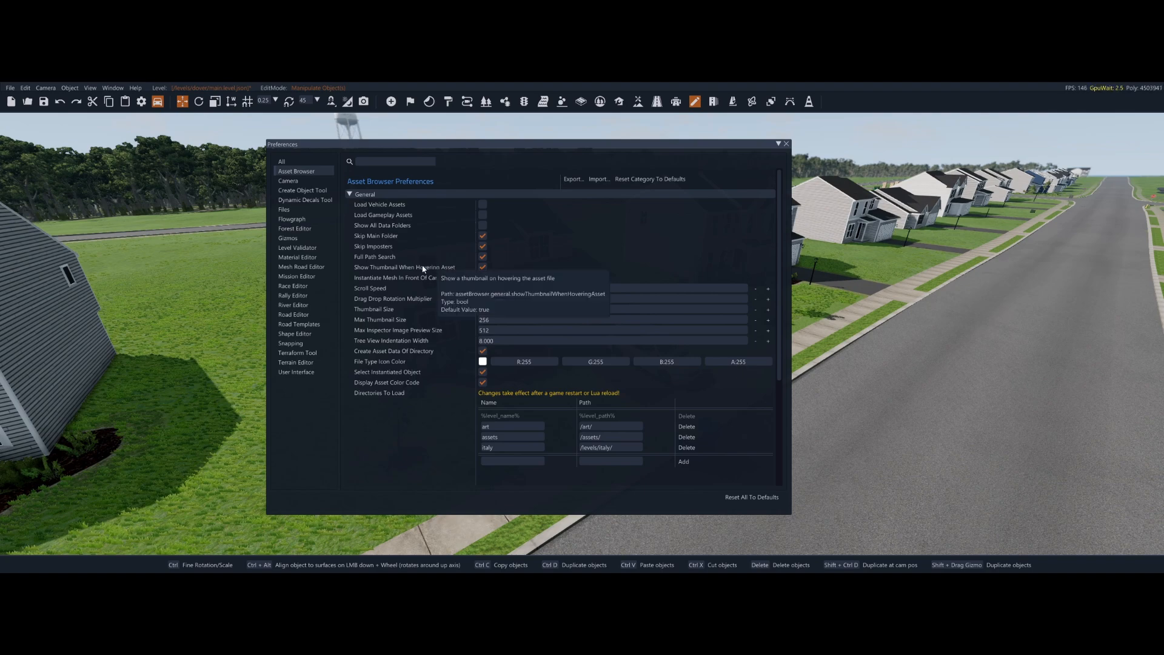
# Delete the italy entry from the Asset Browser's list of directories to load.
pyautogui.scroll(-3, 412, 271)
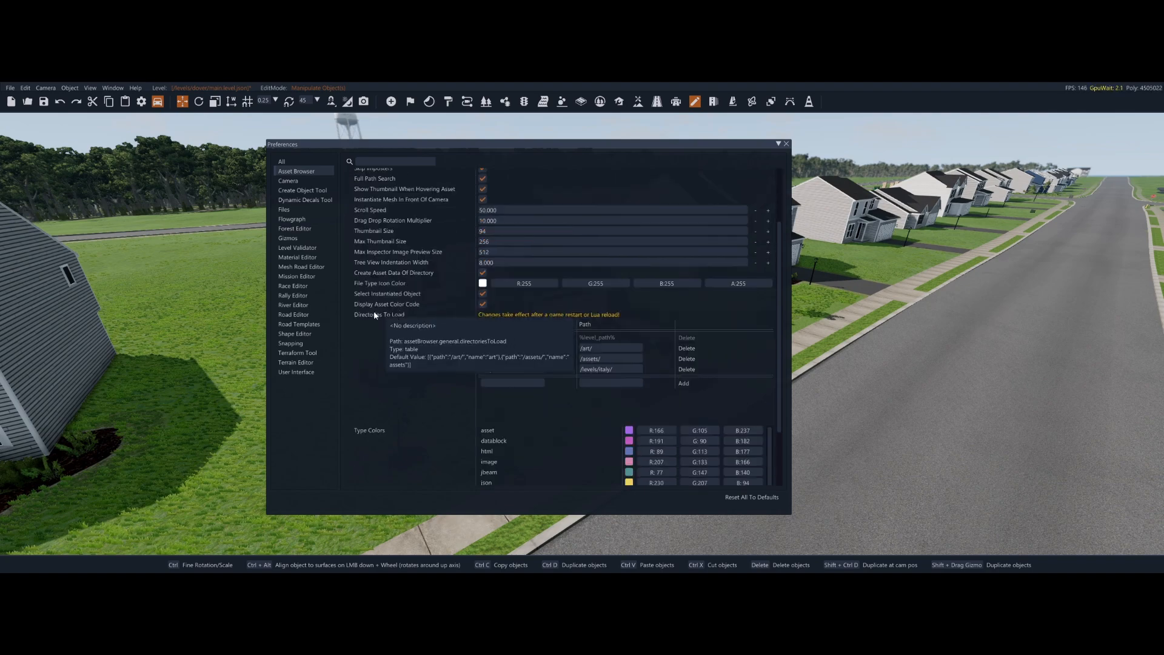
pyautogui.scroll(-2, 373, 311)
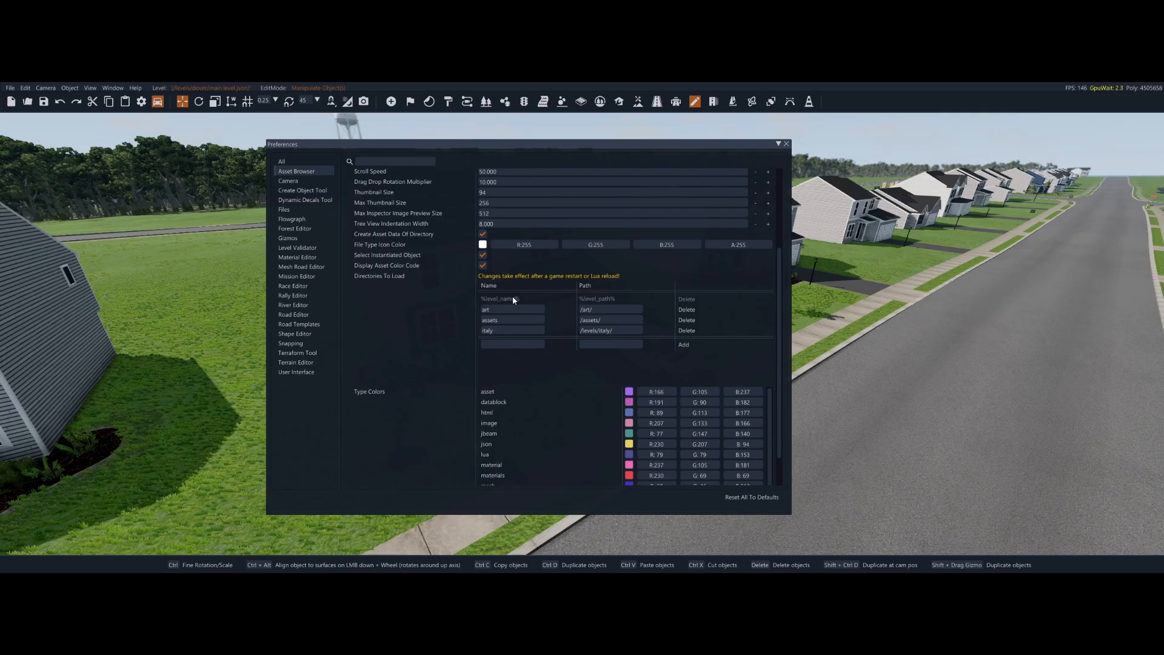
pyautogui.click(503, 318)
pyautogui.click(687, 330)
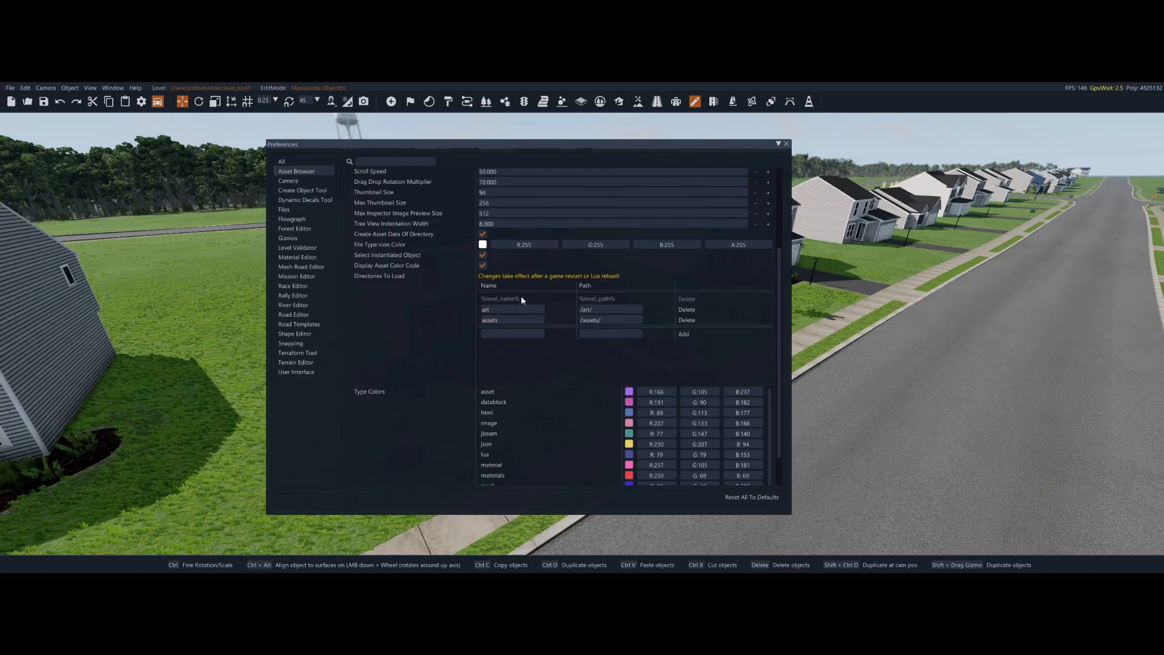
pyautogui.moveTo(517, 308); pyautogui.dragTo(467, 313)
pyautogui.click(492, 313)
pyautogui.click(501, 320)
pyautogui.click(503, 319)
pyautogui.moveTo(609, 320); pyautogui.dragTo(481, 317)
# Add a directory to load named italy with the path /levels/italy.
pyautogui.click(512, 321)
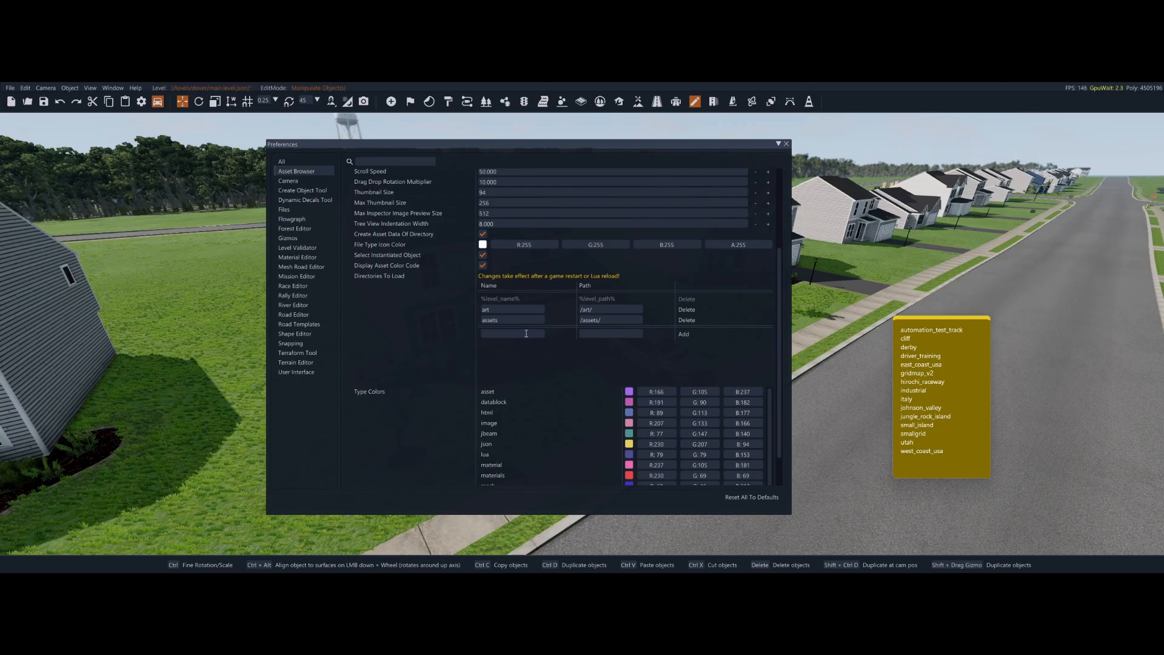
pyautogui.write('italy')
pyautogui.click(608, 333)
pyautogui.write('s/')
pyautogui.click(683, 334)
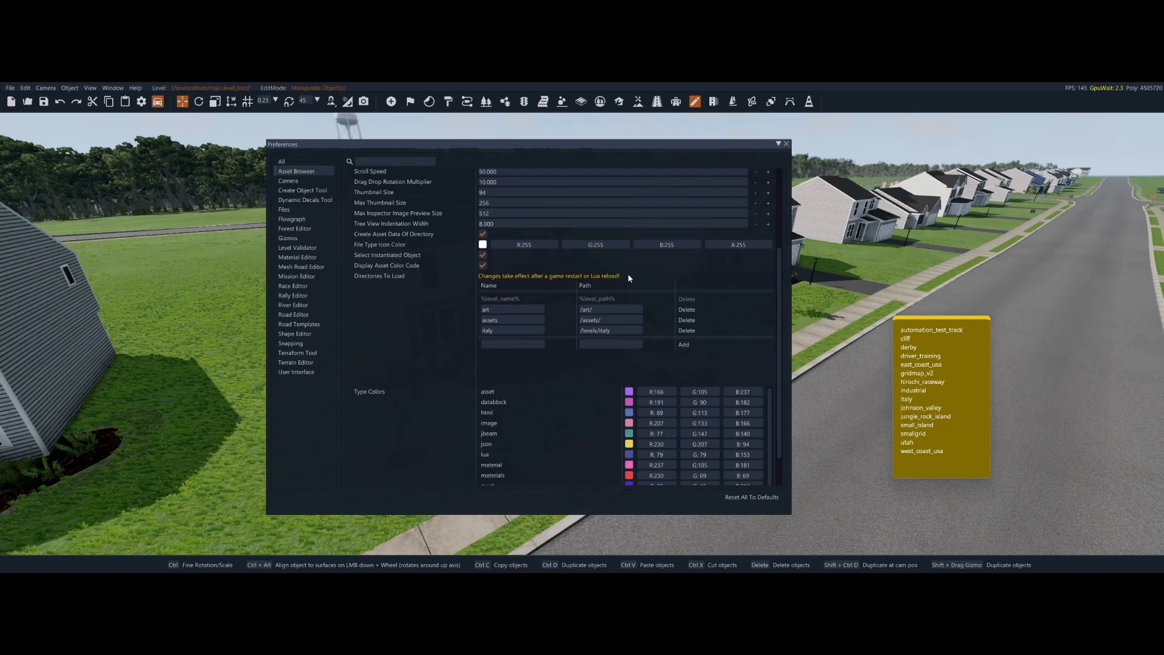
# Reload Lua to apply the directory change, close the preferences and open the Asset Browser.
pyautogui.hotkey('ctrl', 'l')
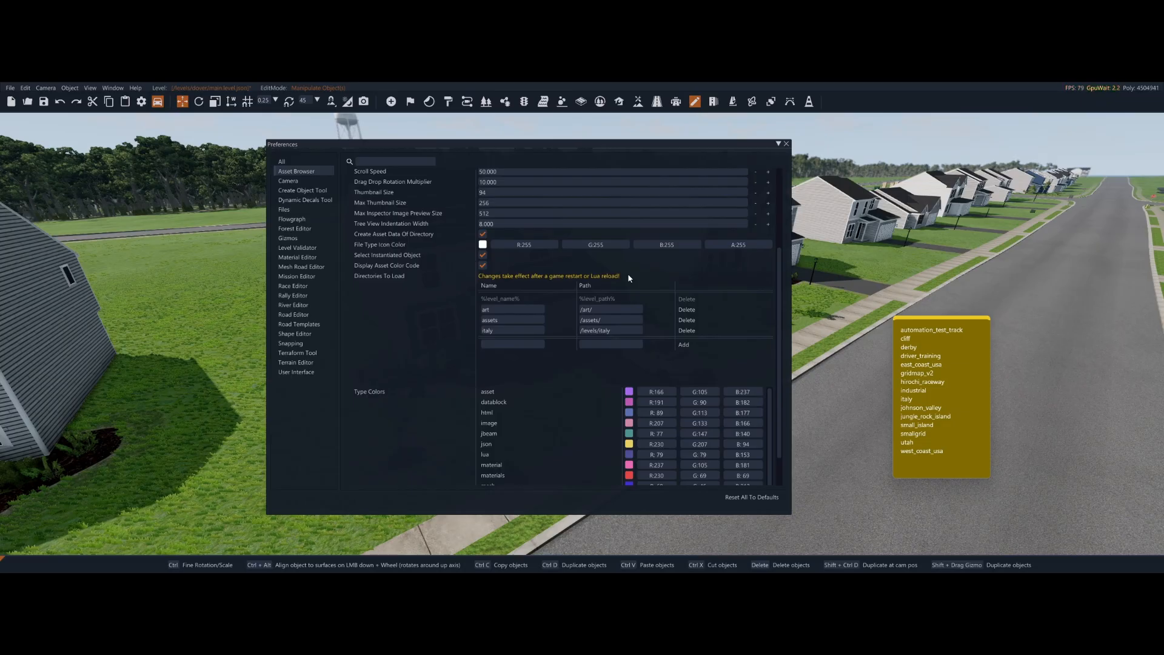
pyautogui.click(787, 144)
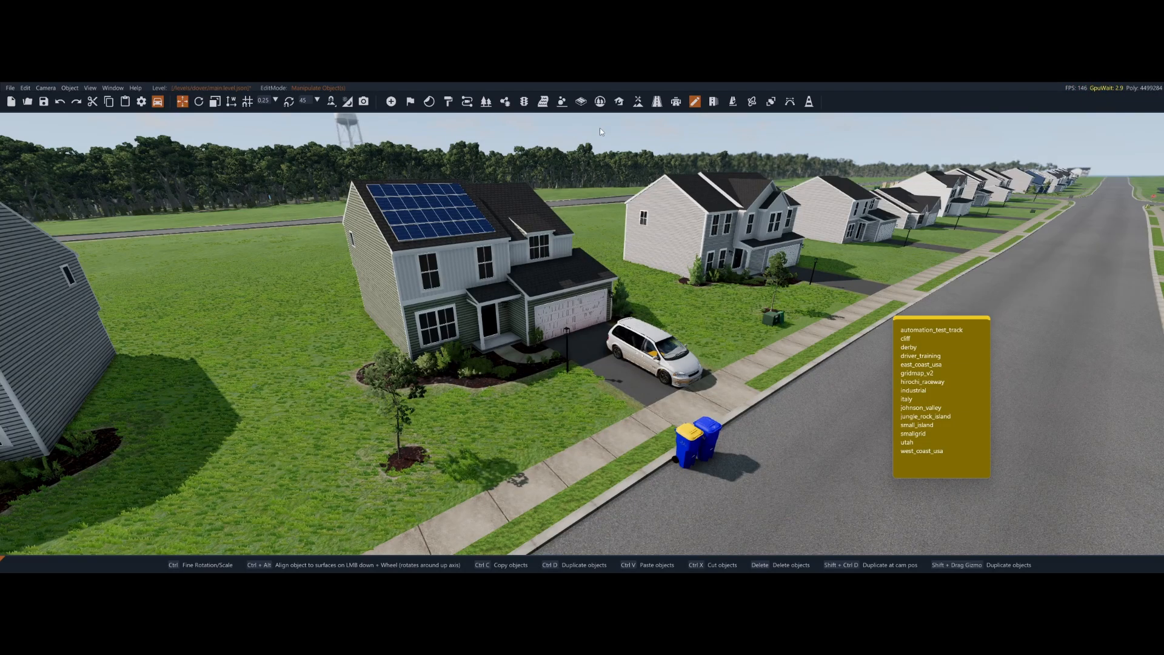
pyautogui.click(112, 88)
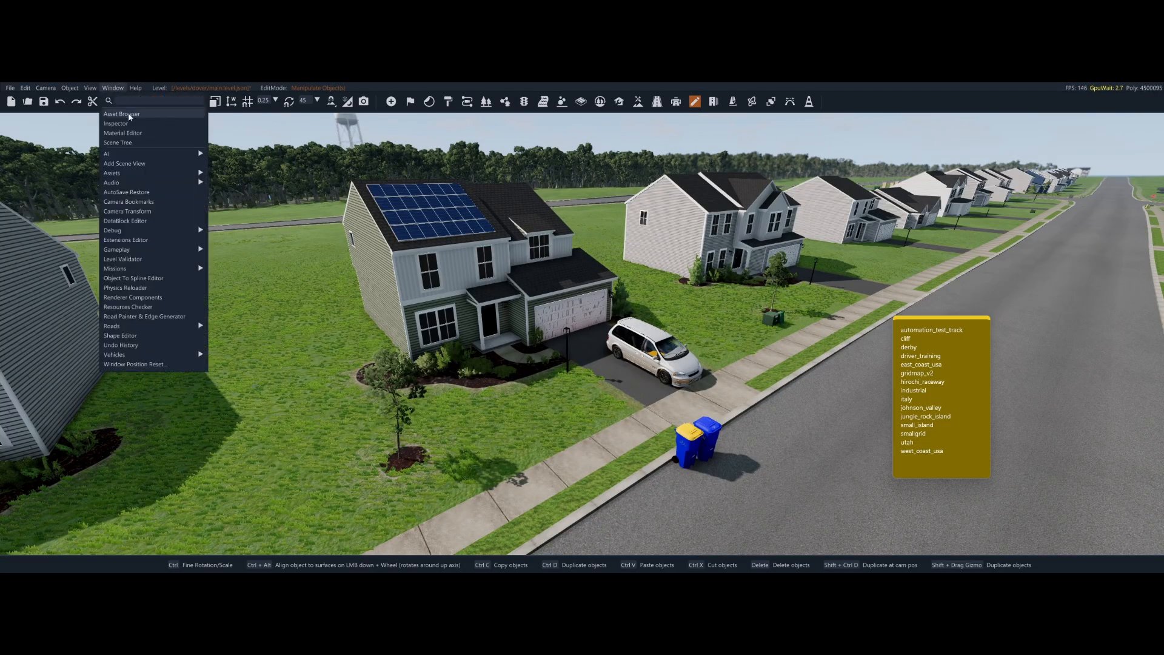
pyautogui.click(128, 113)
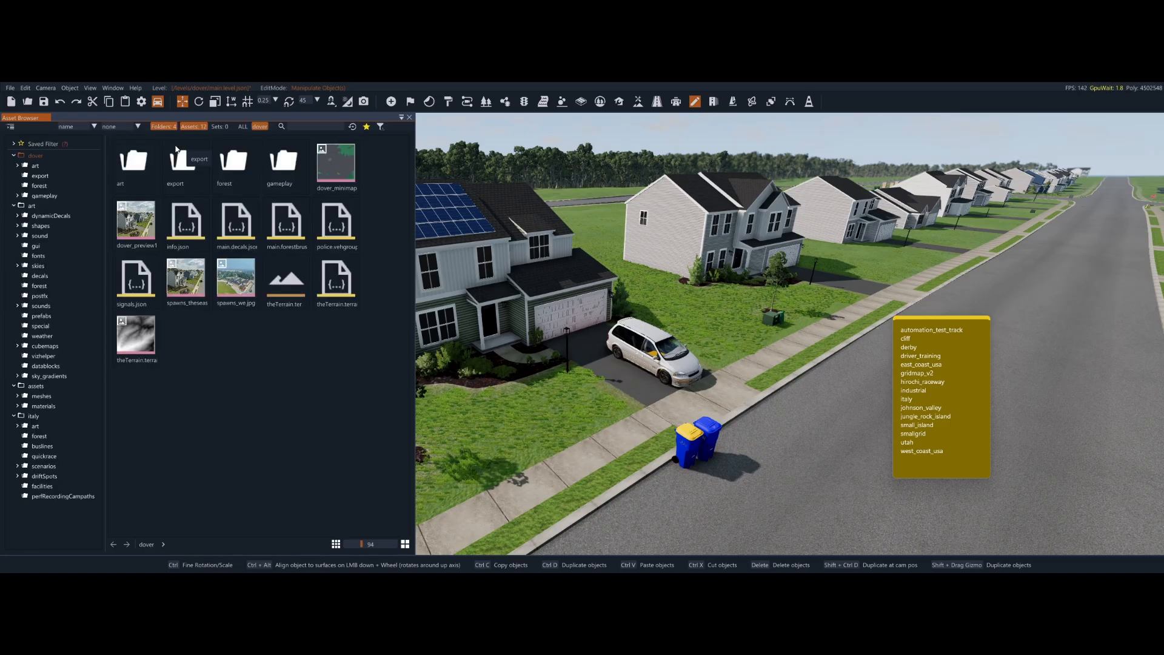
# Collapse the art, dover, assets and italy directories in the asset folder tree.
pyautogui.click(14, 206)
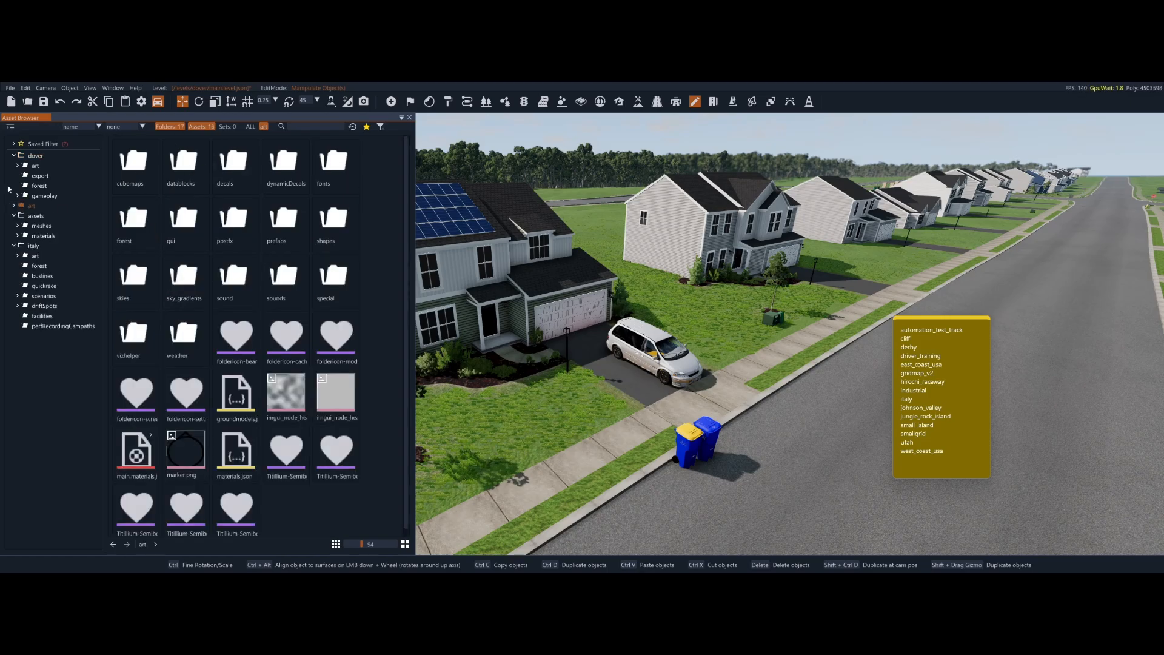
pyautogui.click(13, 155)
pyautogui.click(13, 175)
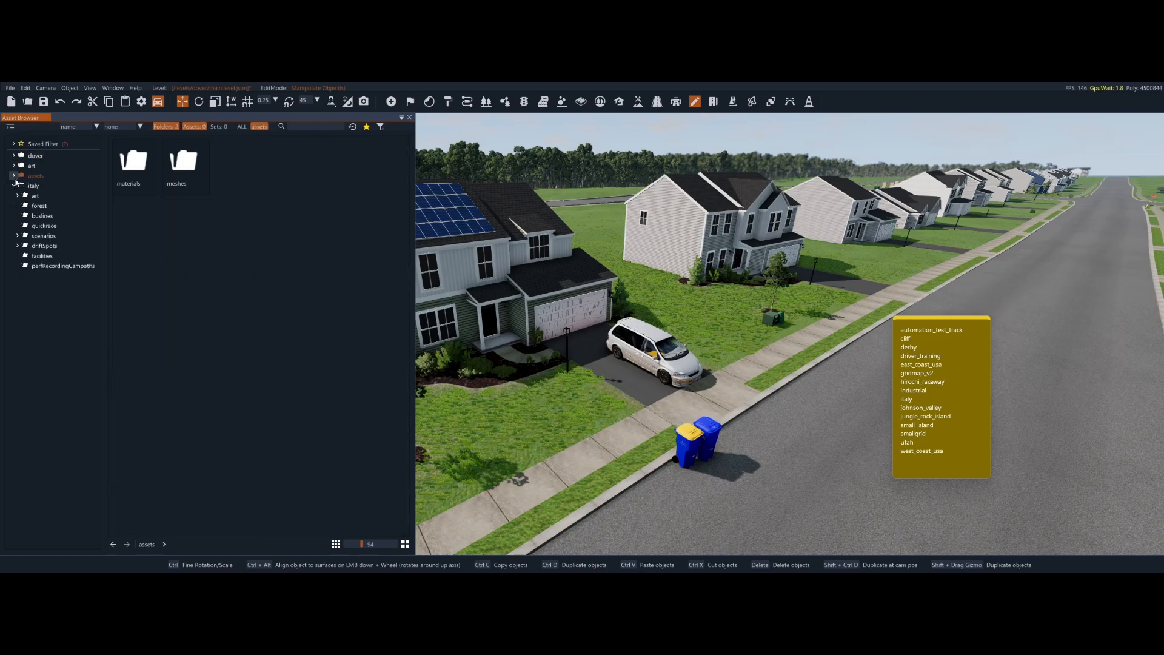
pyautogui.click(14, 185)
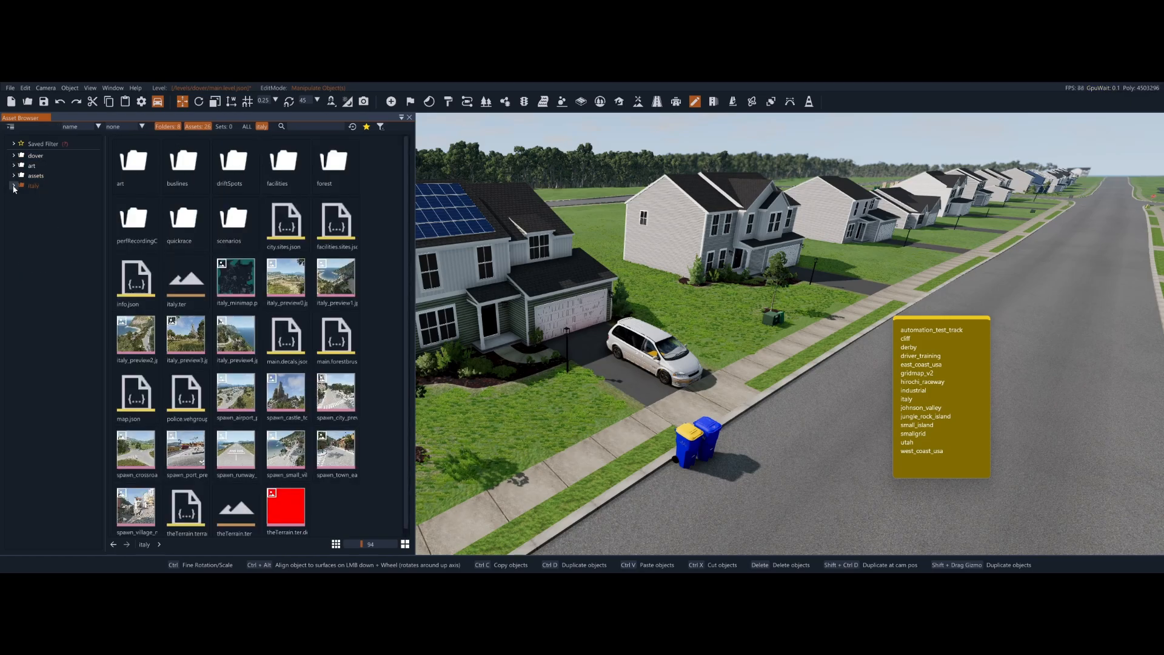
# View the top-level contents of the dover, art, assets and italy directories.
pyautogui.click(35, 156)
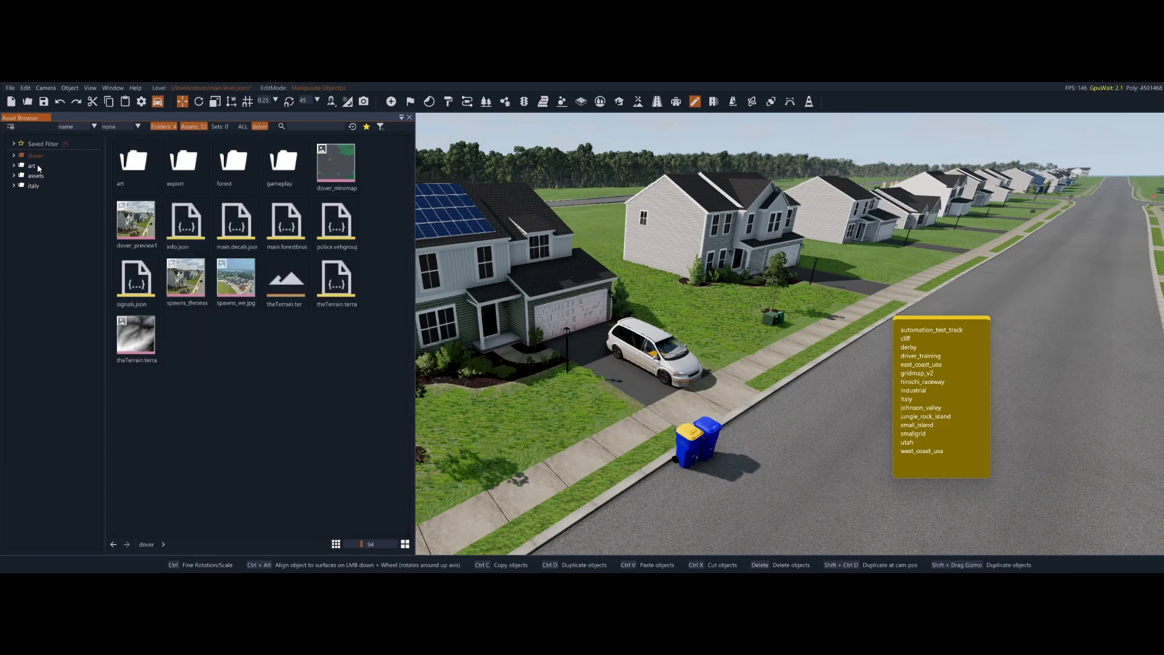
pyautogui.click(32, 165)
pyautogui.click(35, 176)
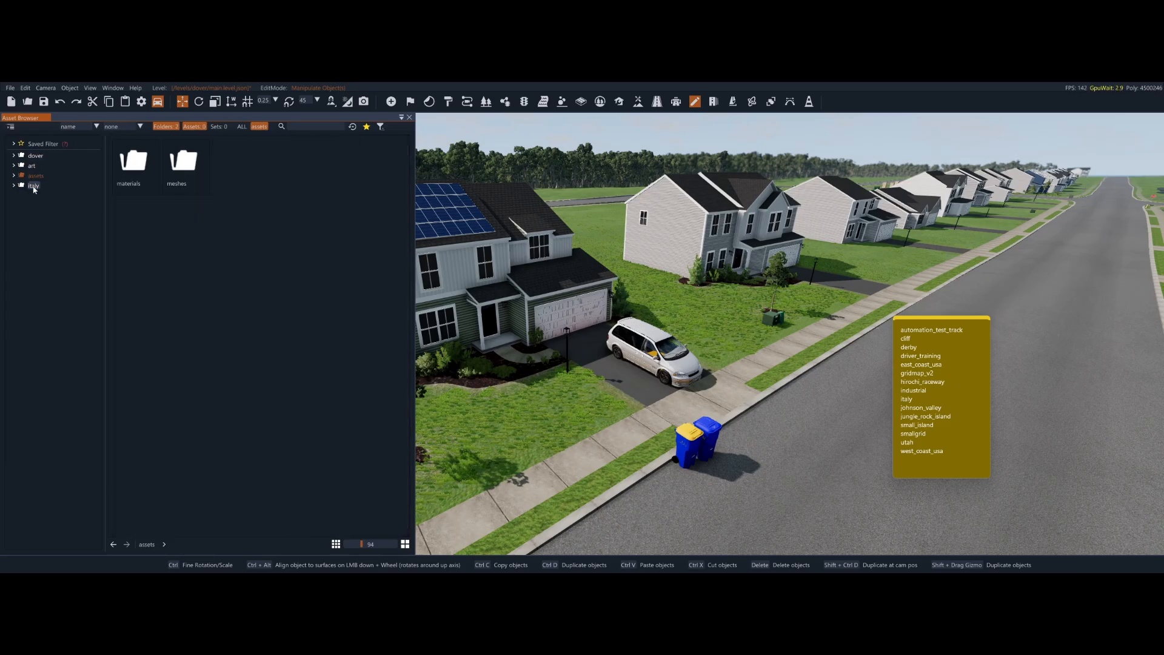
pyautogui.click(34, 186)
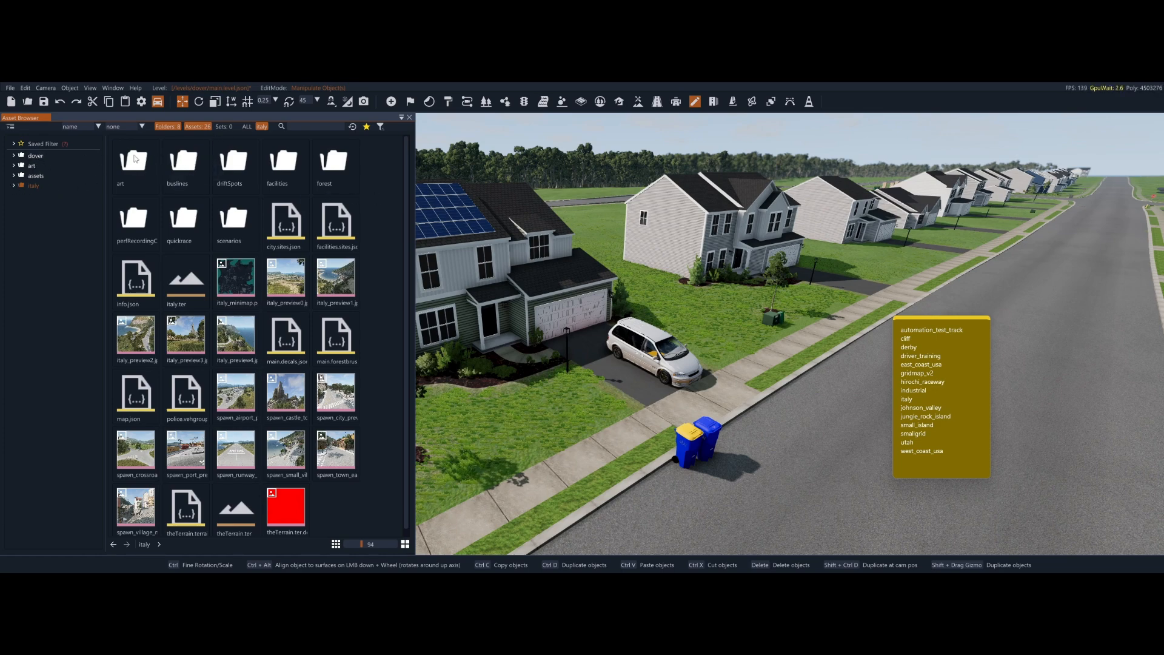
pyautogui.click(13, 186)
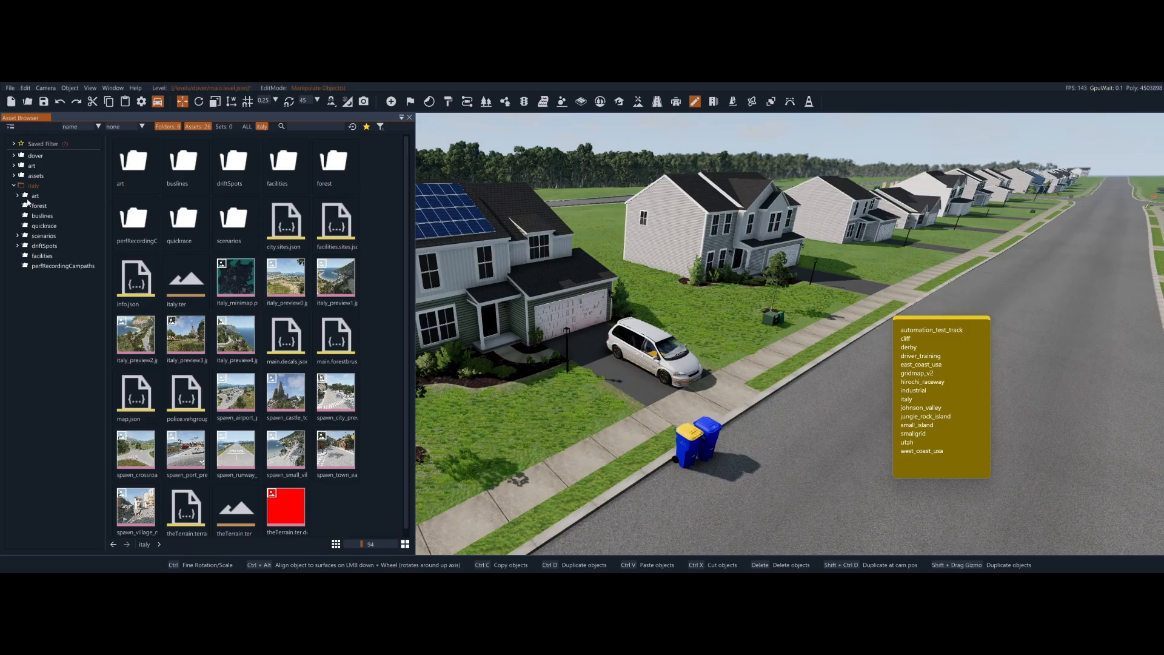
pyautogui.click(13, 186)
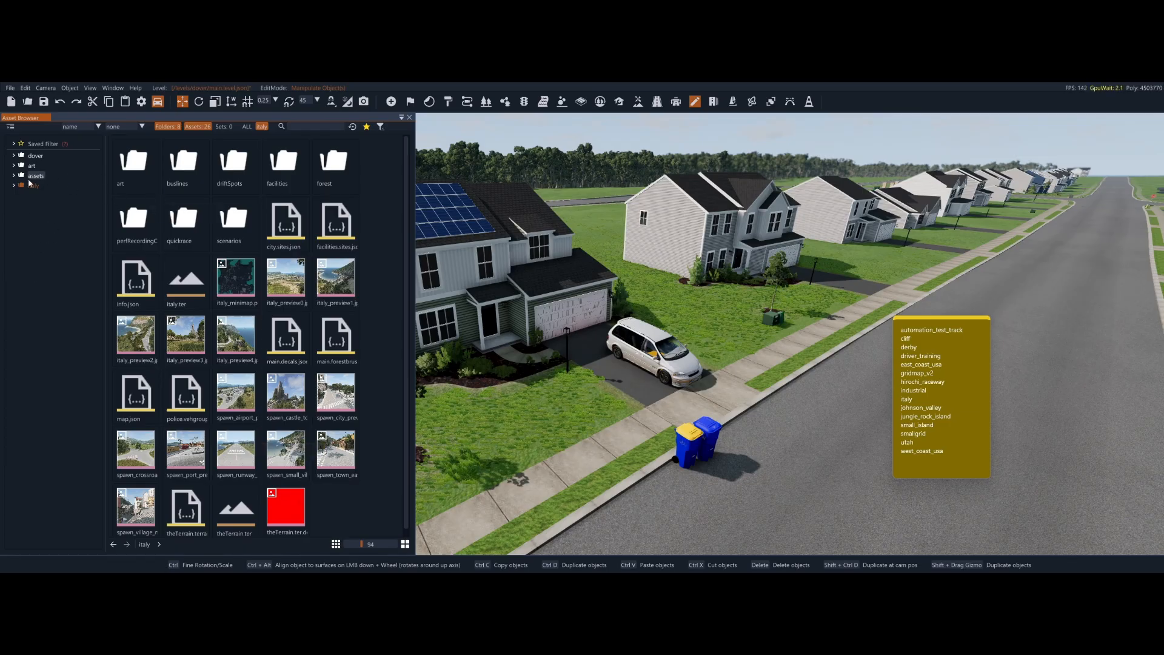
# Browse to italy/art/shapes/buildings in the folder tree and look through its assets.
pyautogui.click(13, 187)
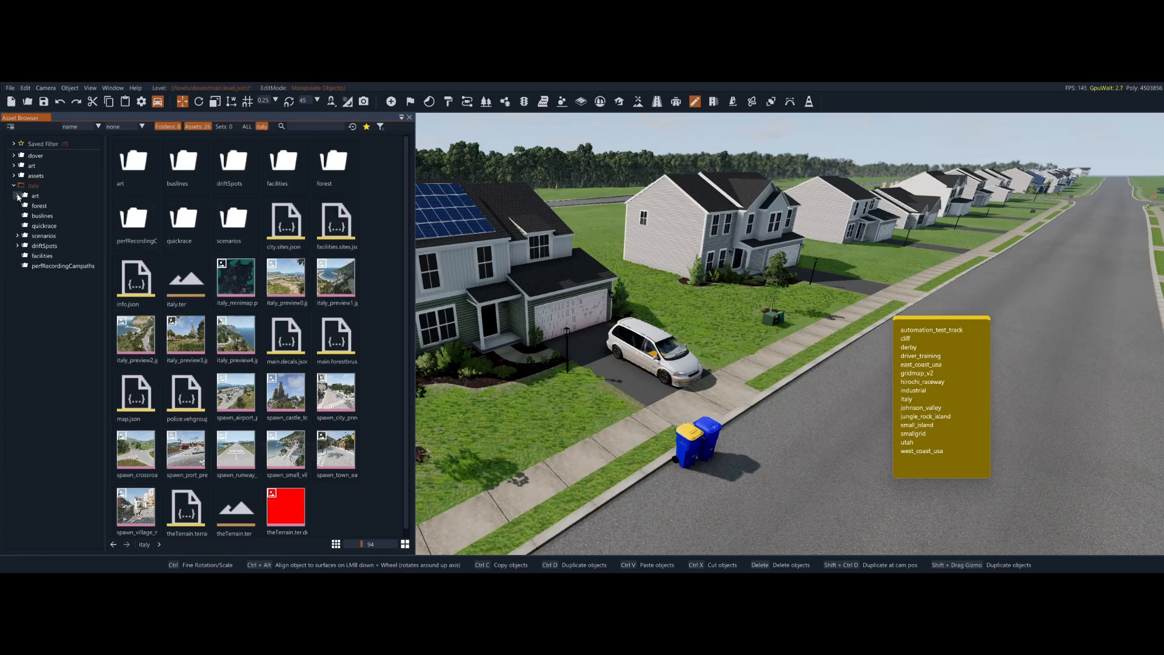
pyautogui.click(18, 196)
pyautogui.click(21, 266)
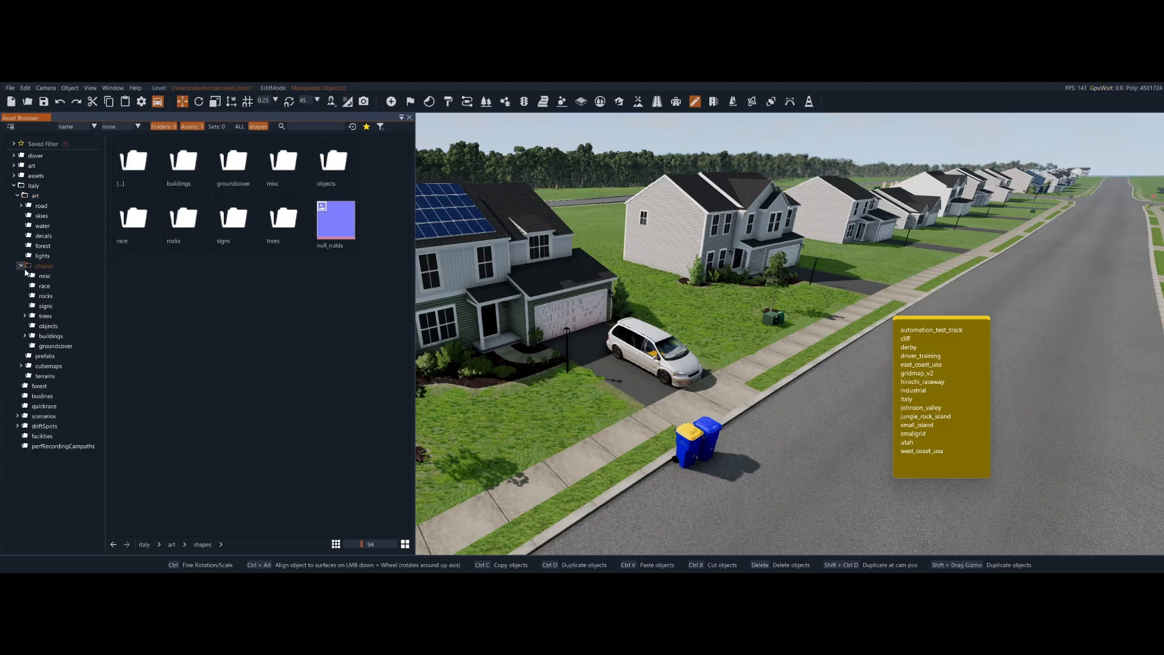
pyautogui.click(50, 336)
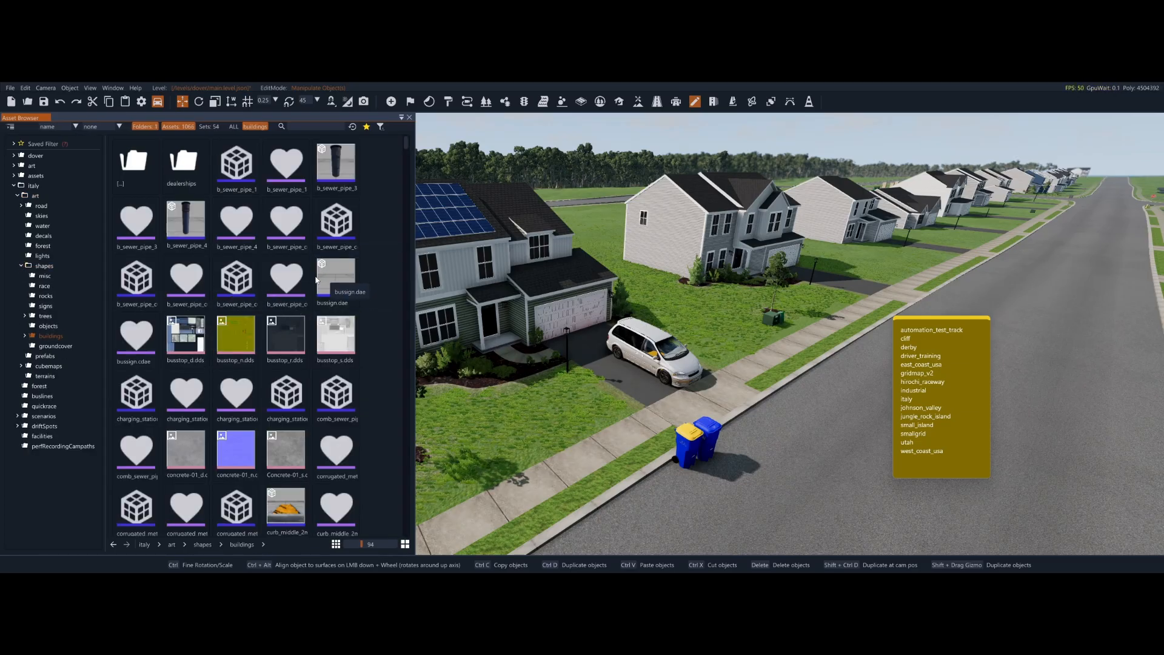
pyautogui.scroll(-1, 315, 338)
pyautogui.scroll(1, 315, 338)
pyautogui.click(25, 336)
pyautogui.click(25, 336)
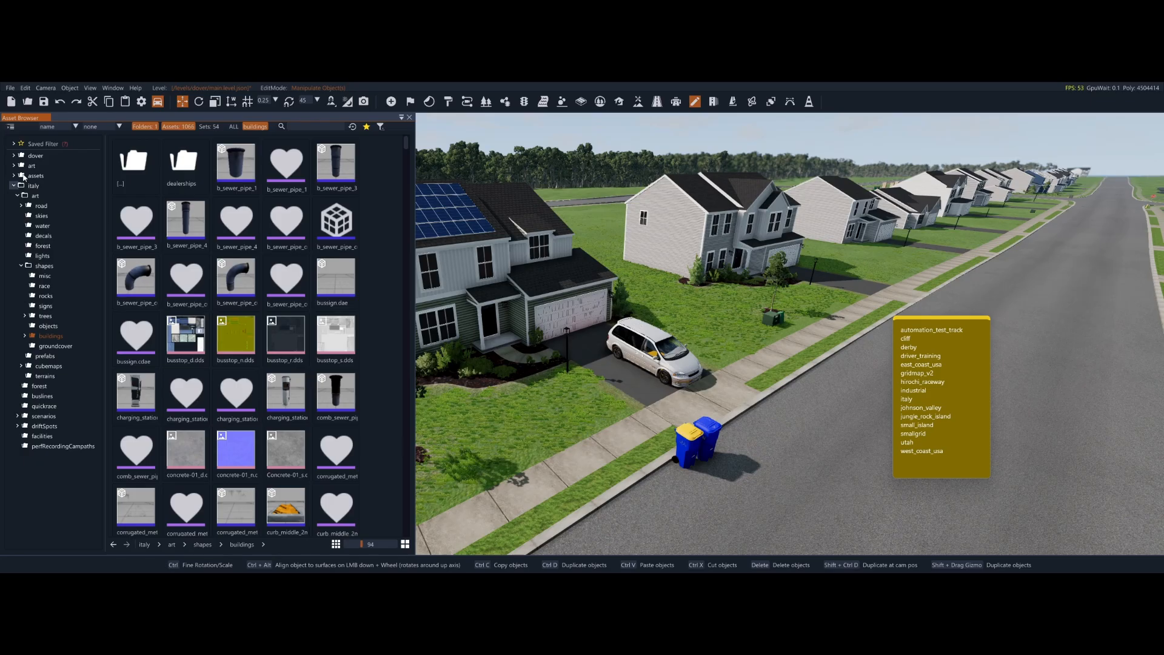
# Collapse the italy directory, apply the All models saved filter and check which file types it includes.
pyautogui.click(20, 184)
pyautogui.click(14, 144)
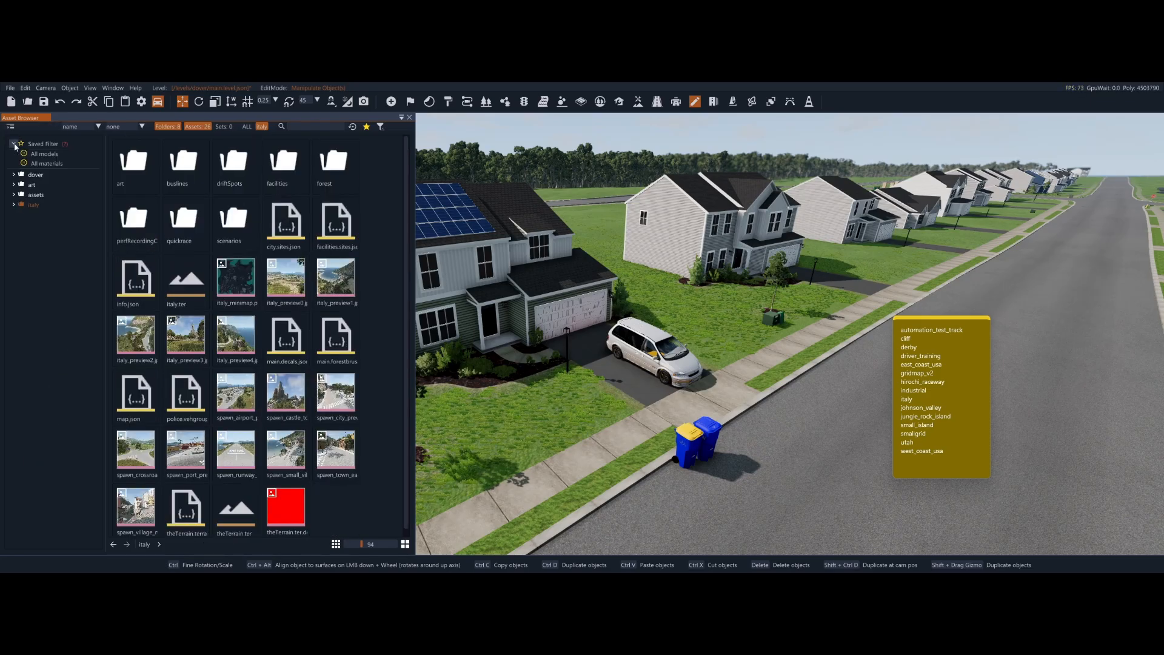
pyautogui.click(51, 155)
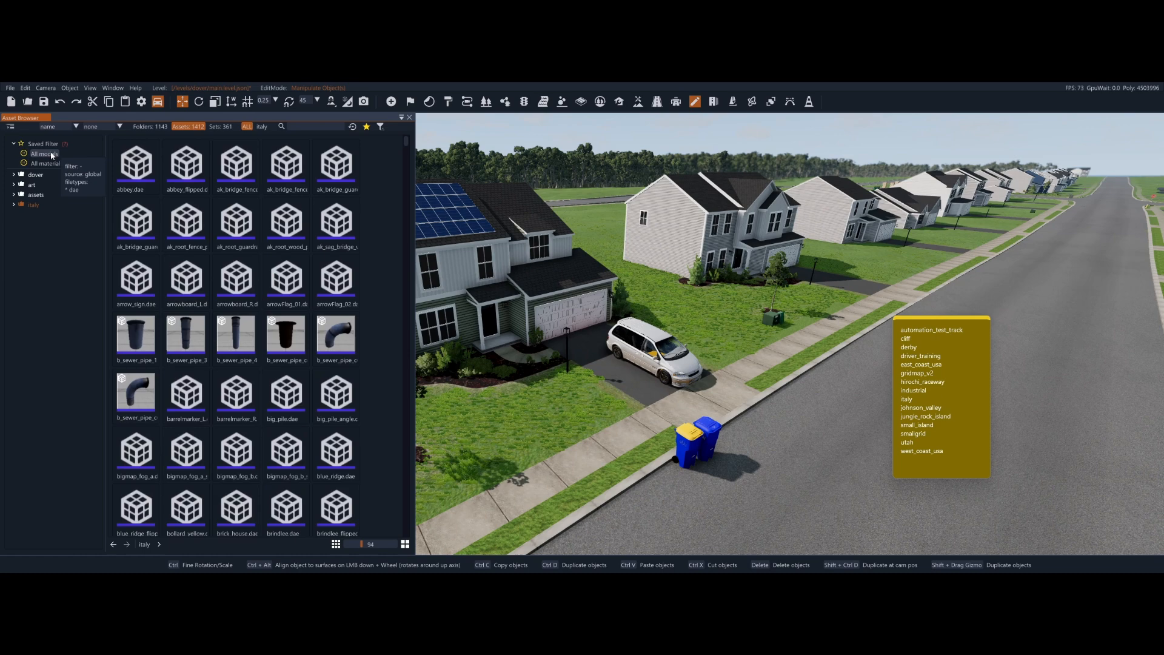
pyautogui.click(382, 128)
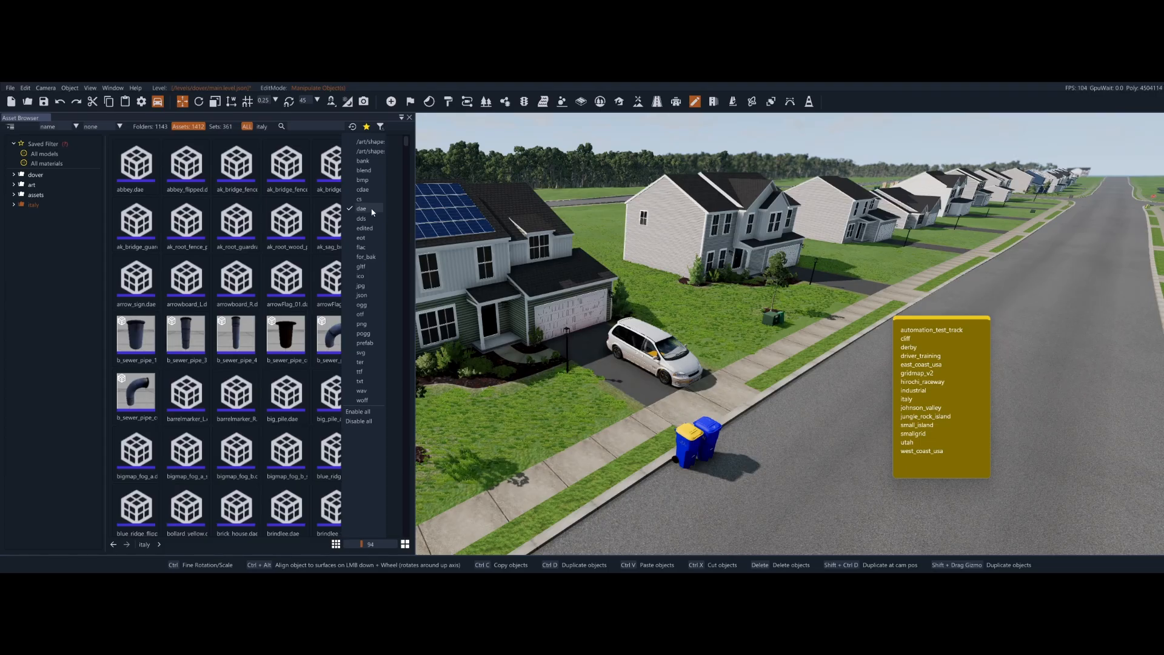
pyautogui.click(56, 328)
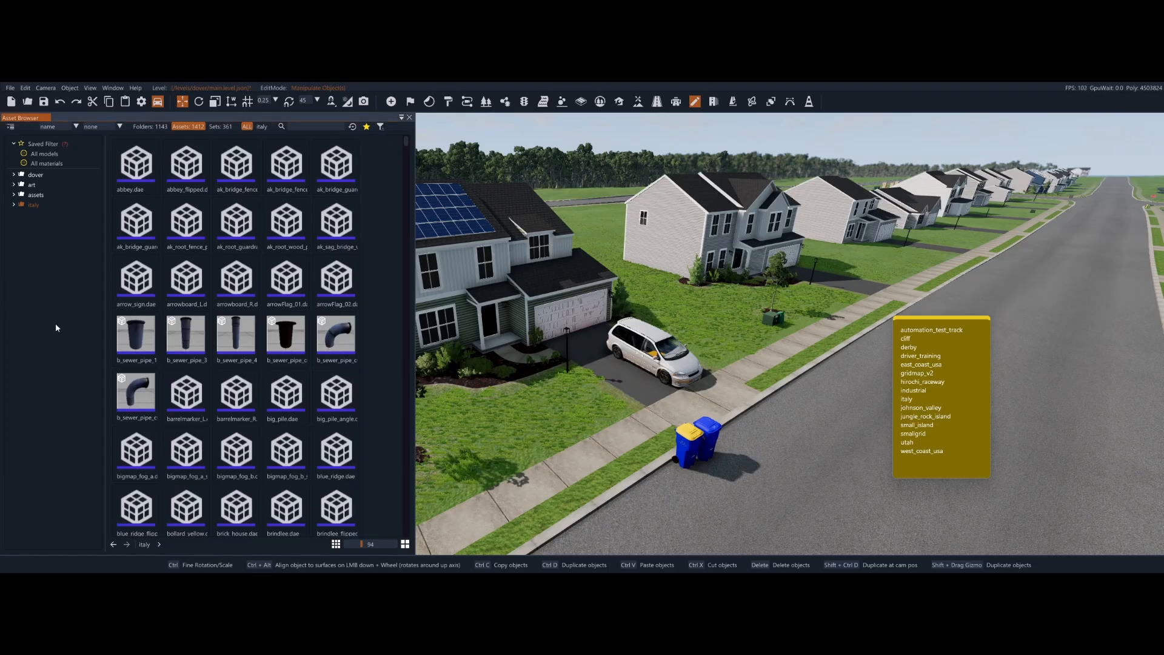
# Place the ak_root_wood utility pole on the verge near the bins and the big_pile.dae rubble on the road.
pyautogui.scroll(-1, 291, 330)
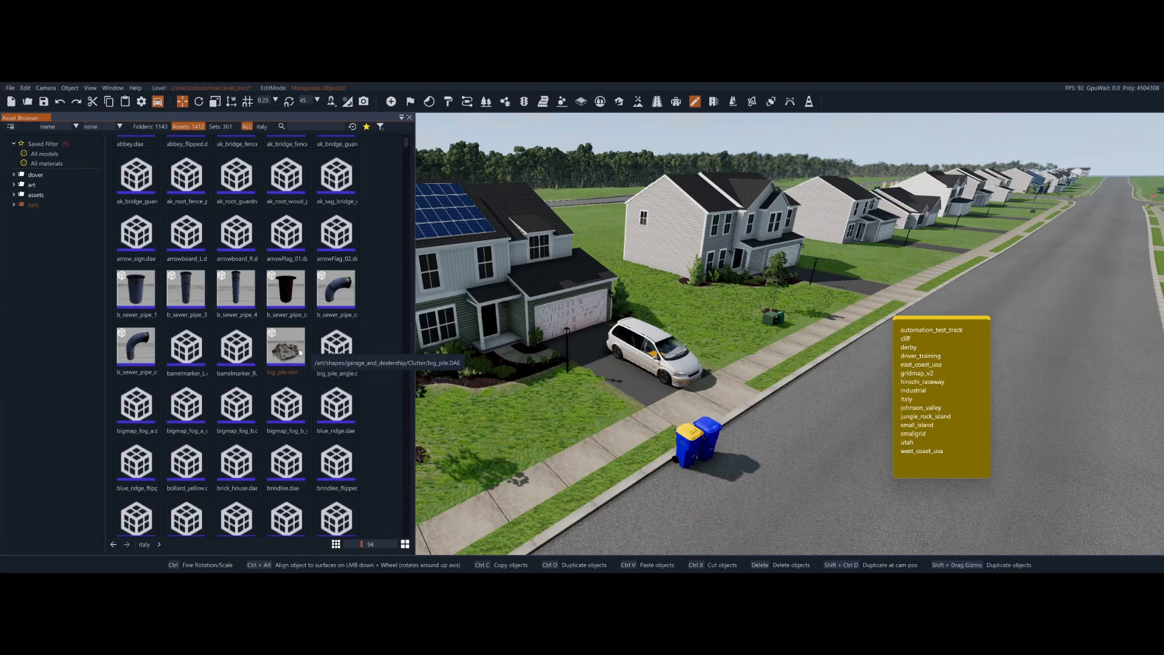
pyautogui.scroll(-1, 233, 364)
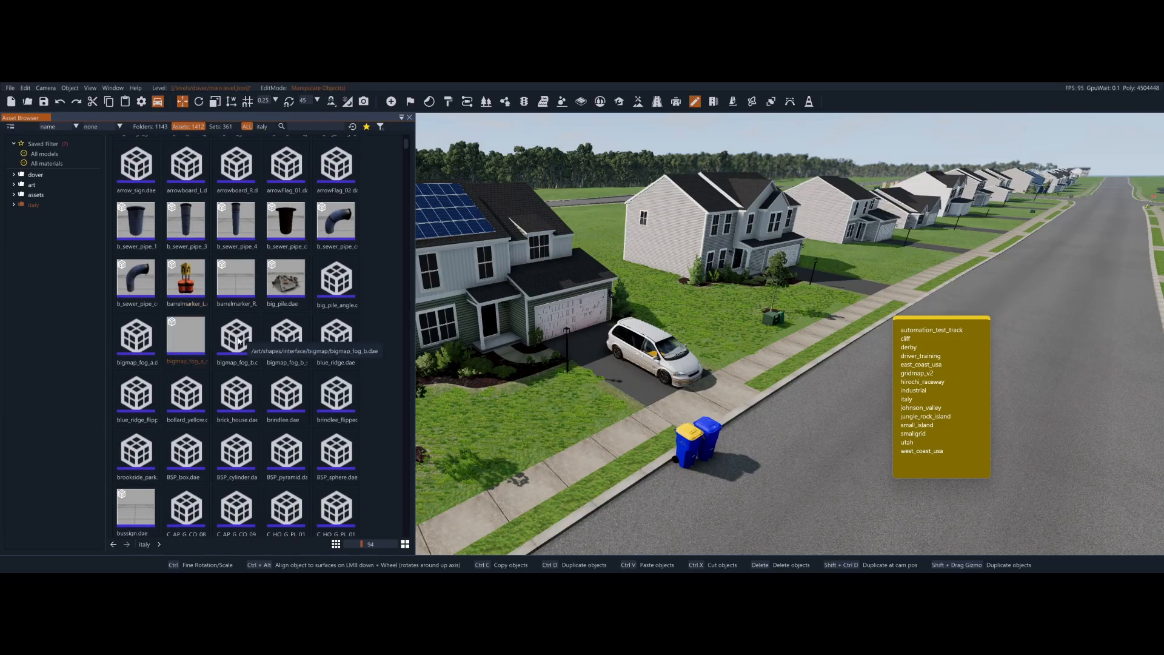
pyautogui.scroll(1, 300, 313)
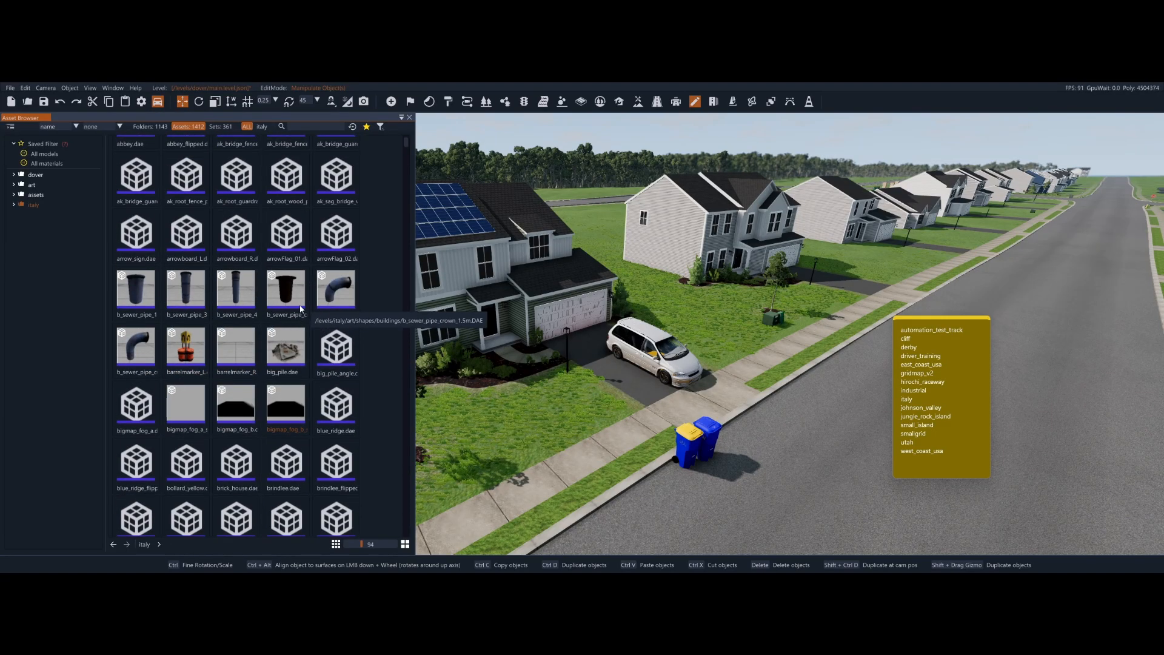
pyautogui.scroll(1, 303, 279)
pyautogui.moveTo(286, 221); pyautogui.dragTo(587, 427)
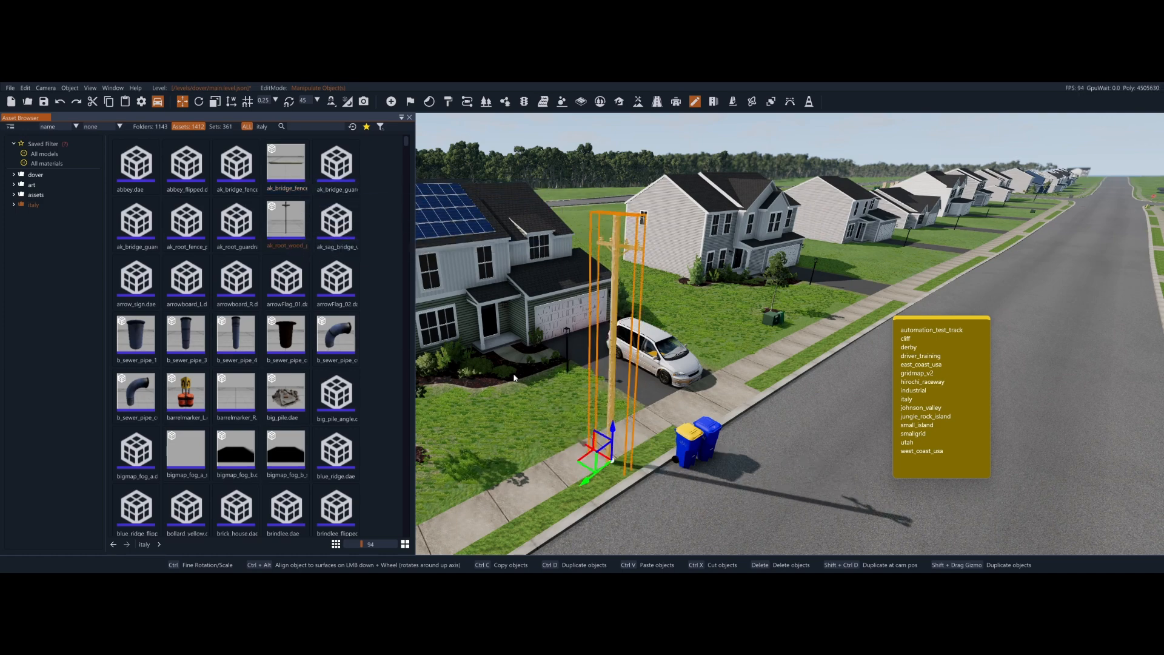
pyautogui.click(536, 406)
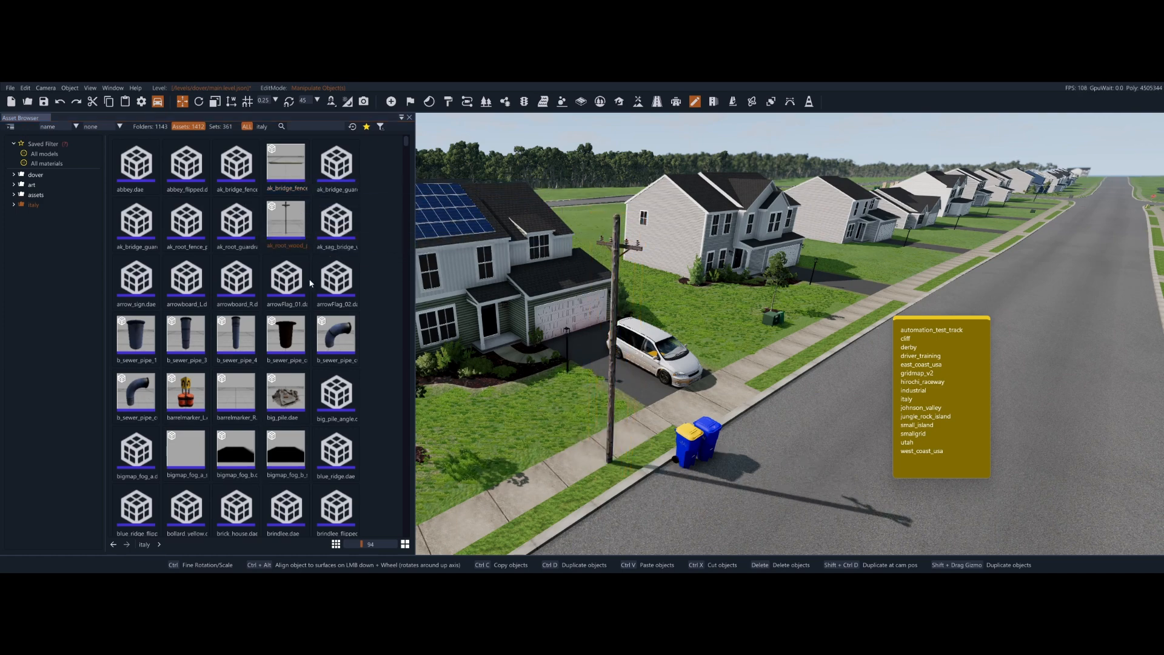
pyautogui.scroll(-4, 318, 410)
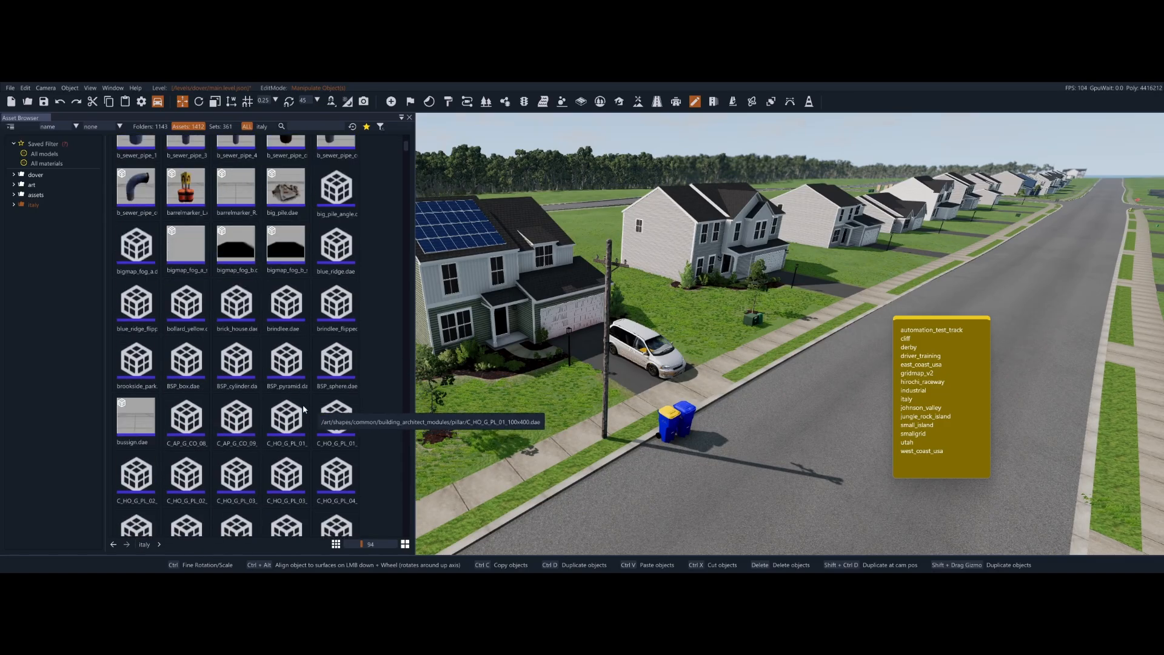
pyautogui.moveTo(285, 188); pyautogui.dragTo(667, 485)
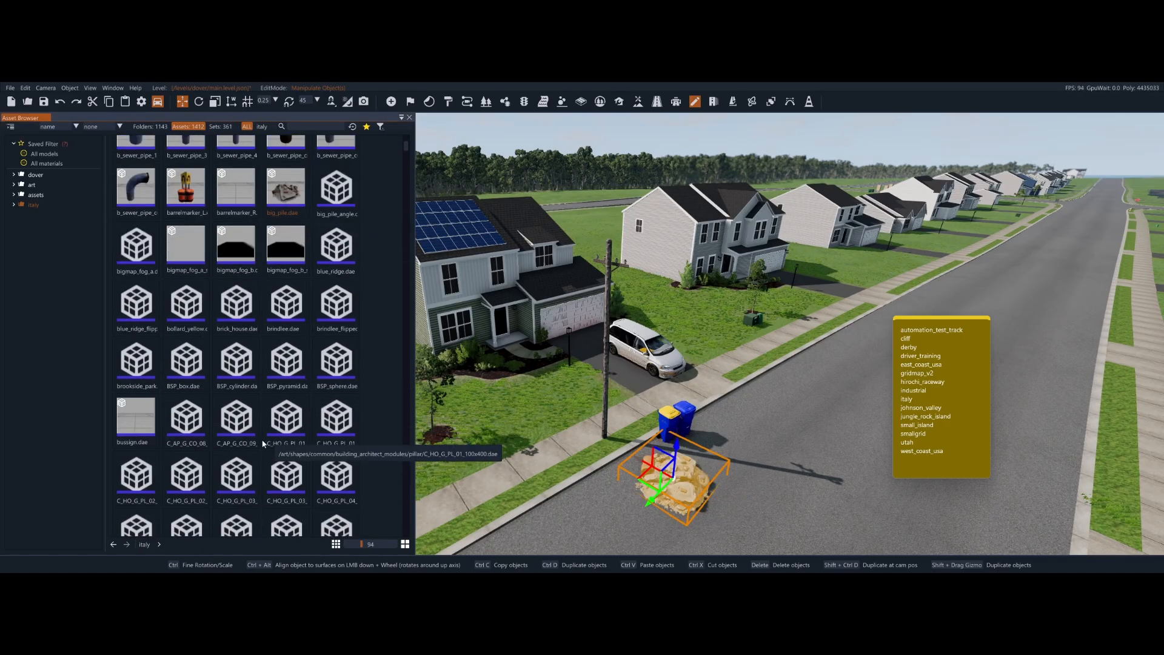
# Place the bussign.dae bus sign at the curb and a charging station model on the road near the bins.
pyautogui.scroll(-2, 267, 443)
pyautogui.moveTo(136, 330); pyautogui.dragTo(598, 496)
pyautogui.scroll(-3, 254, 448)
pyautogui.moveTo(236, 394); pyautogui.dragTo(749, 451)
# Look through the Christmas tree light, claudio_motors, clouds_test and clutter models further down the asset list, showing their thumbnails.
pyautogui.scroll(-4, 278, 458)
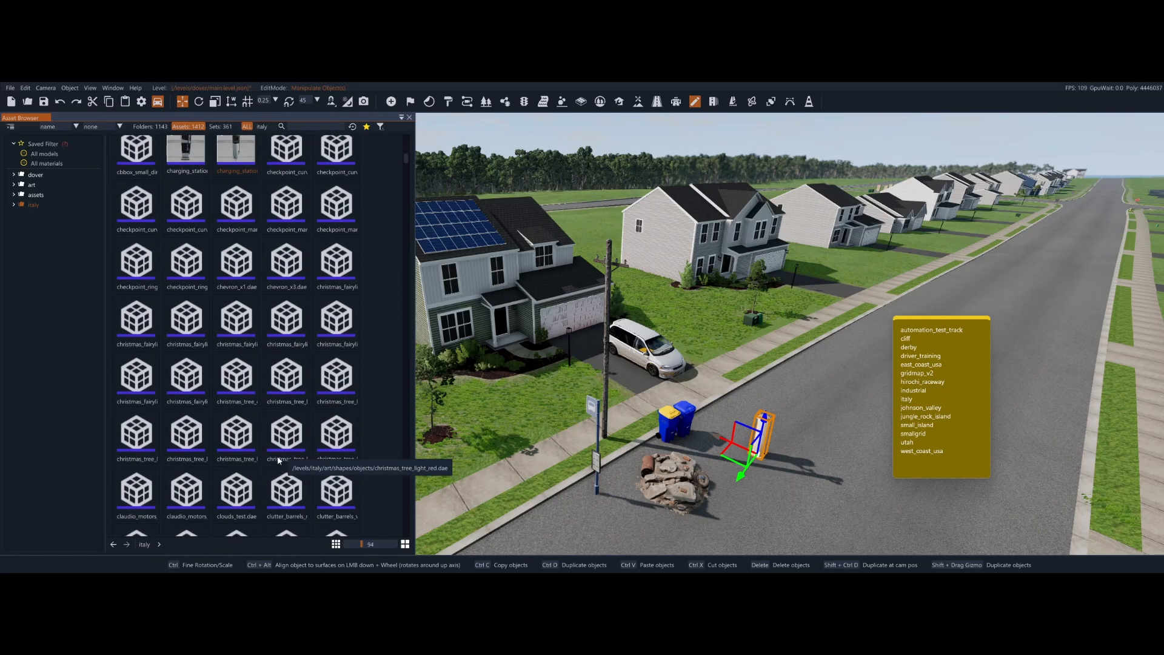
pyautogui.scroll(-1, 279, 455)
pyautogui.click(290, 443)
pyautogui.click(276, 380)
pyautogui.click(243, 381)
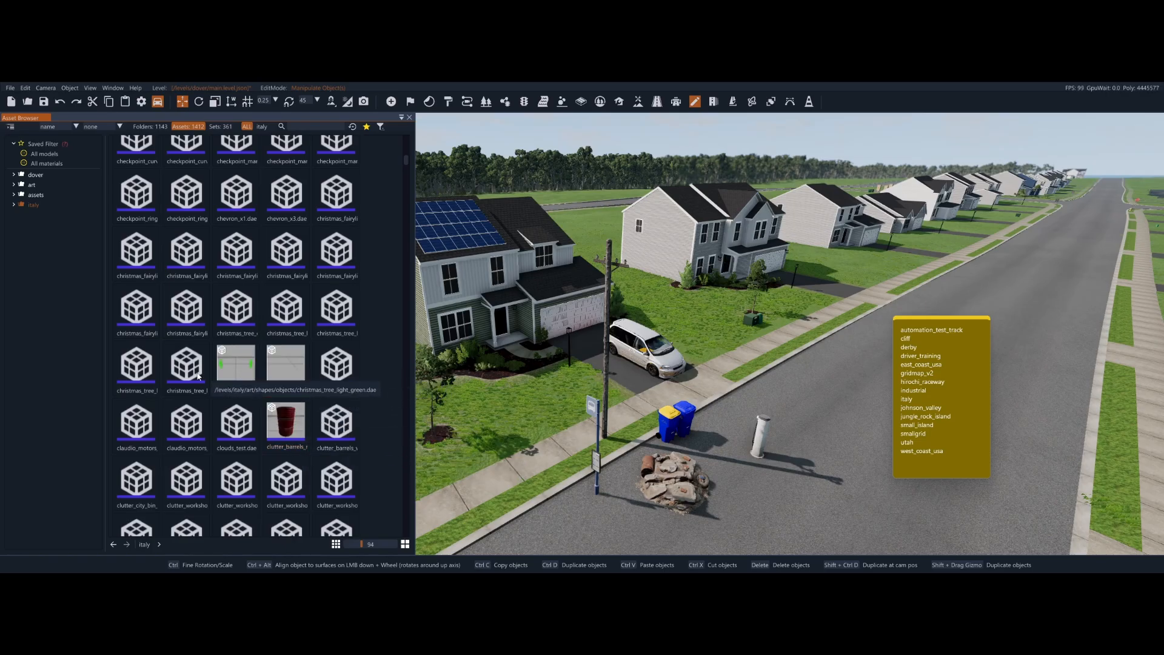
pyautogui.click(198, 374)
pyautogui.click(235, 423)
pyautogui.click(192, 419)
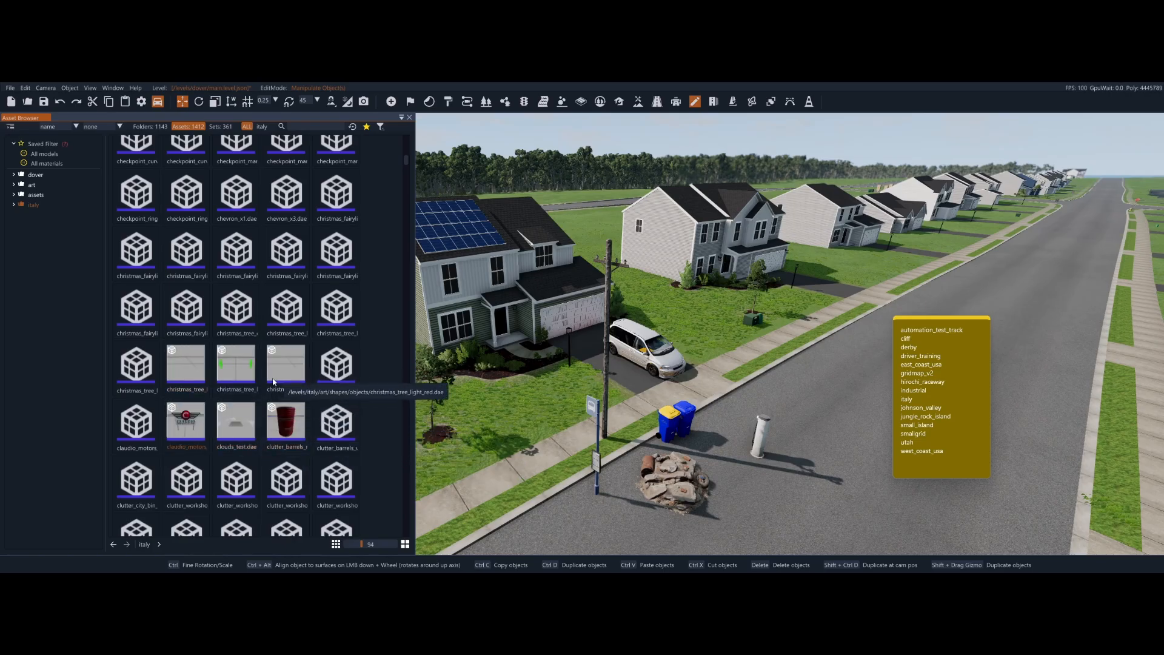
# Try the claudio_motors sign model on the road beside the charging station and delete it from the level.
pyautogui.moveTo(186, 419); pyautogui.dragTo(795, 331)
pyautogui.click(857, 346)
pyautogui.click(758, 376)
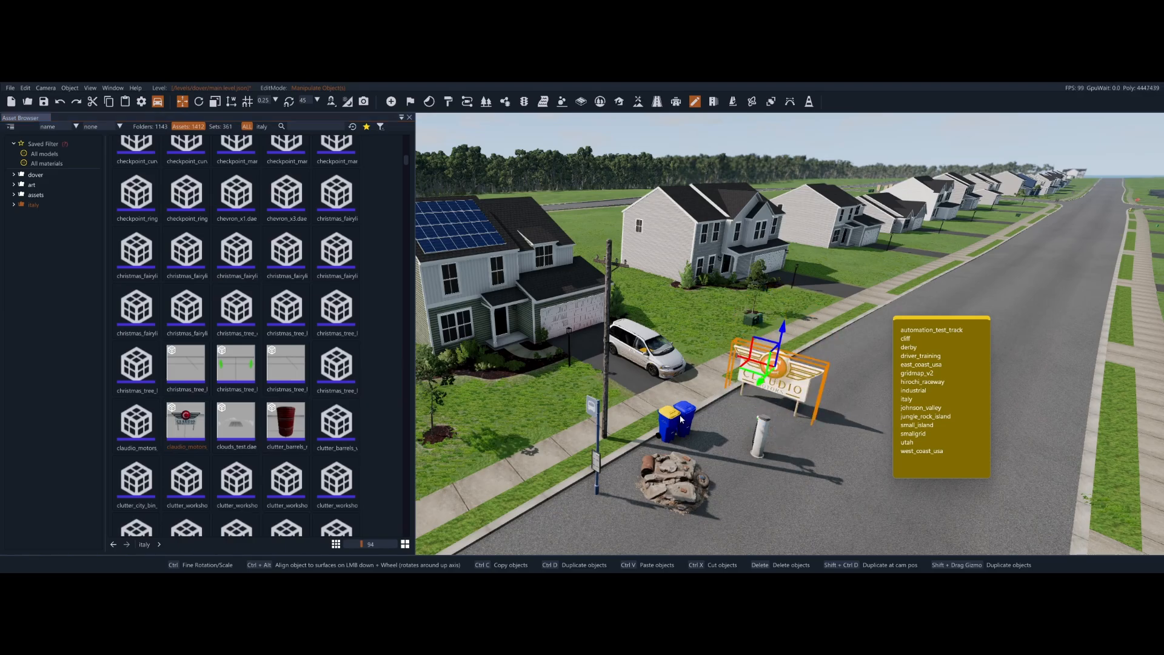
pyautogui.press('Delete')
# Return to the start of the asset list and compare searching the italy directory only with searching all folders.
pyautogui.scroll(-3, 249, 410)
pyautogui.scroll(4, 248, 410)
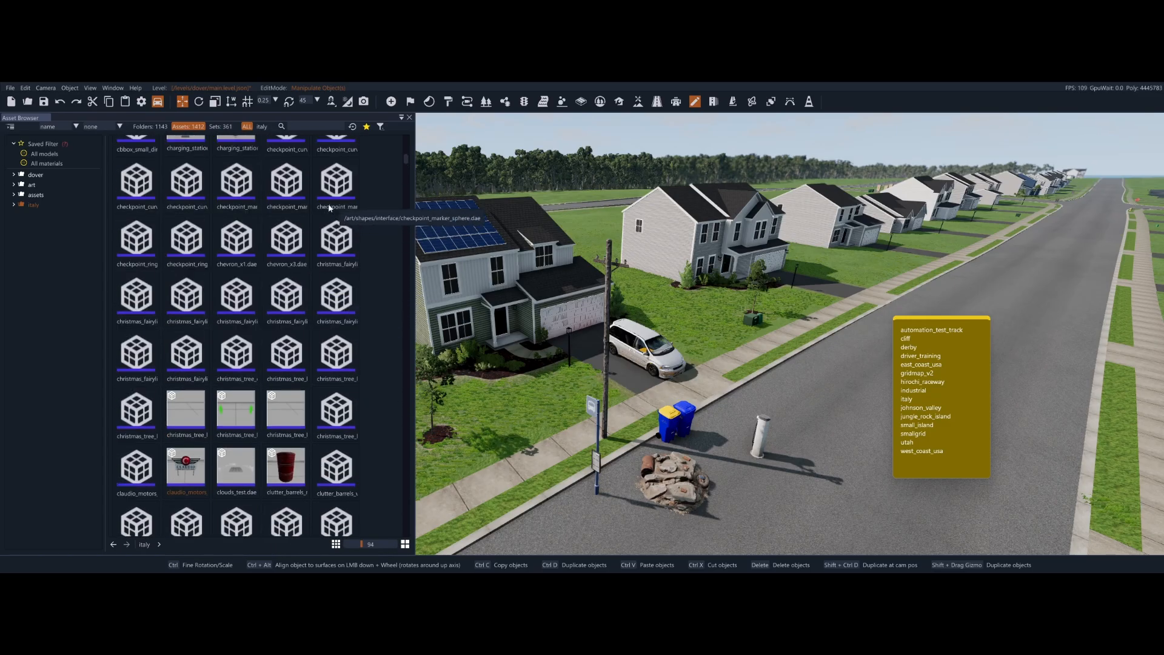
pyautogui.scroll(4, 329, 203)
pyautogui.scroll(6, 362, 223)
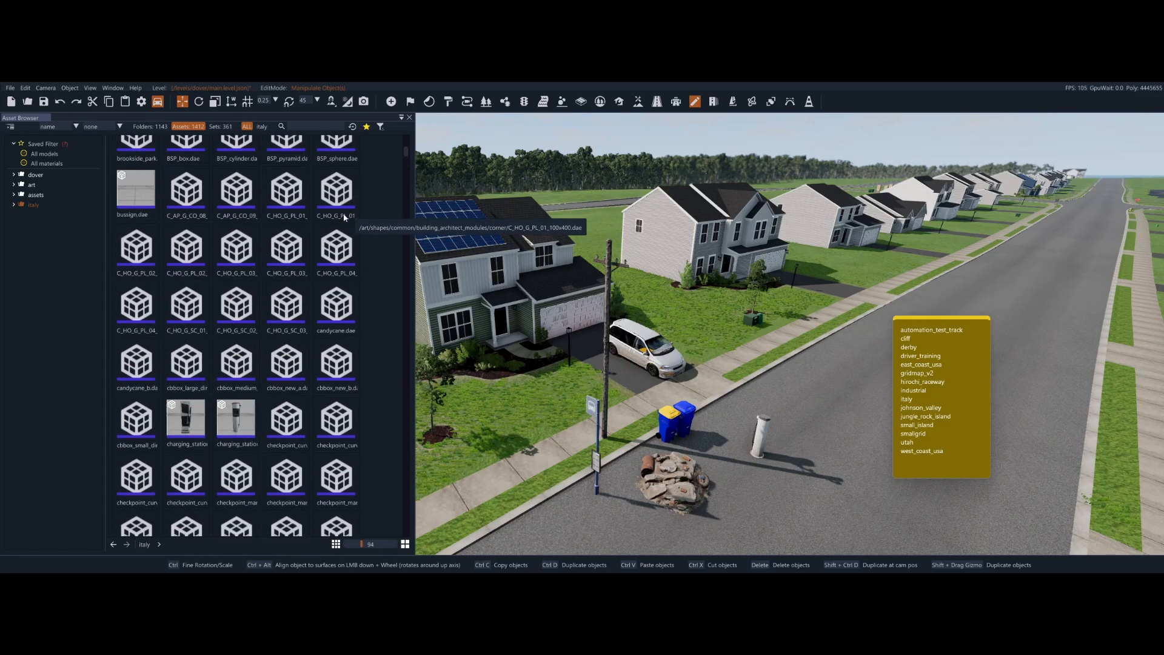
pyautogui.scroll(3, 206, 186)
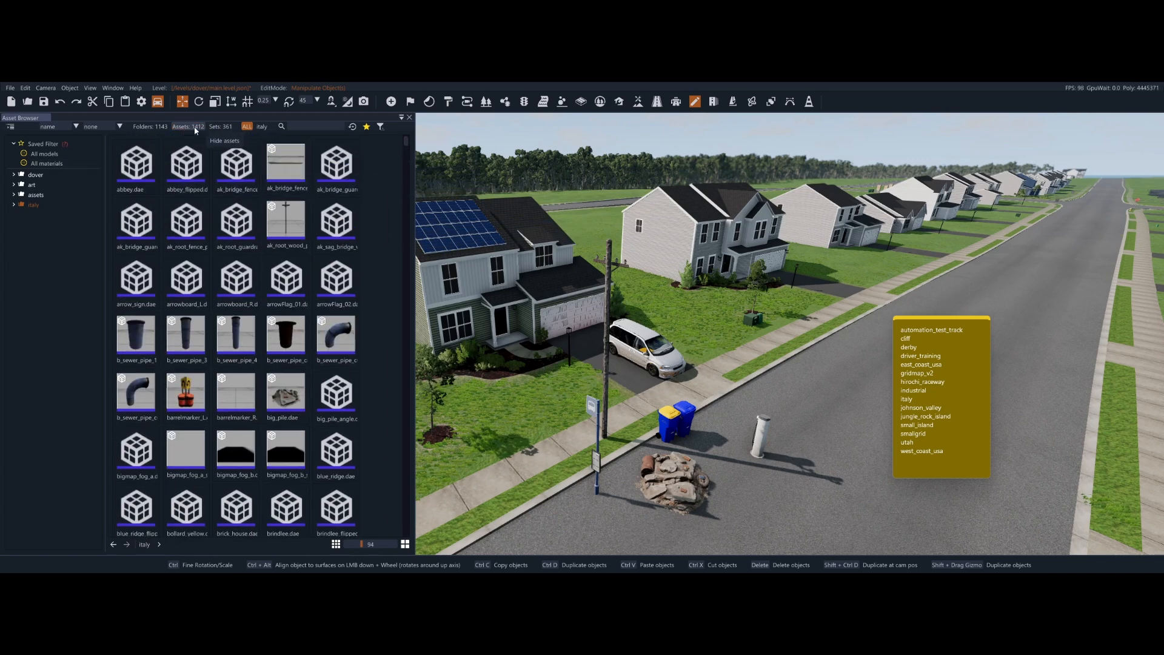
pyautogui.scroll(-1, 209, 140)
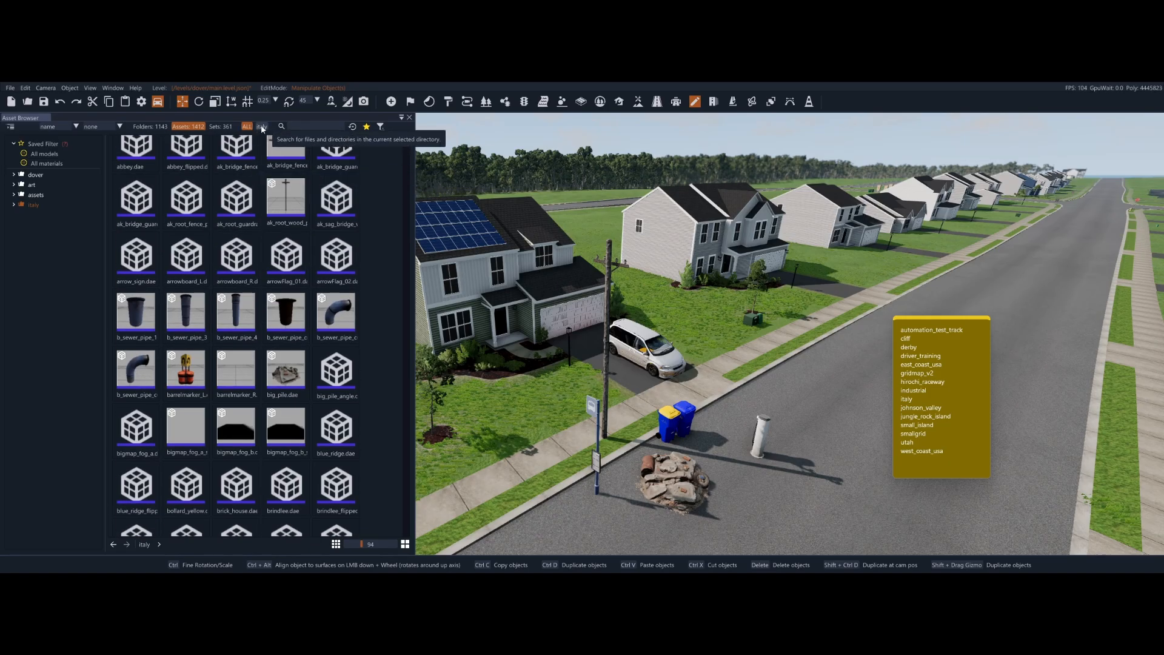
pyautogui.click(262, 129)
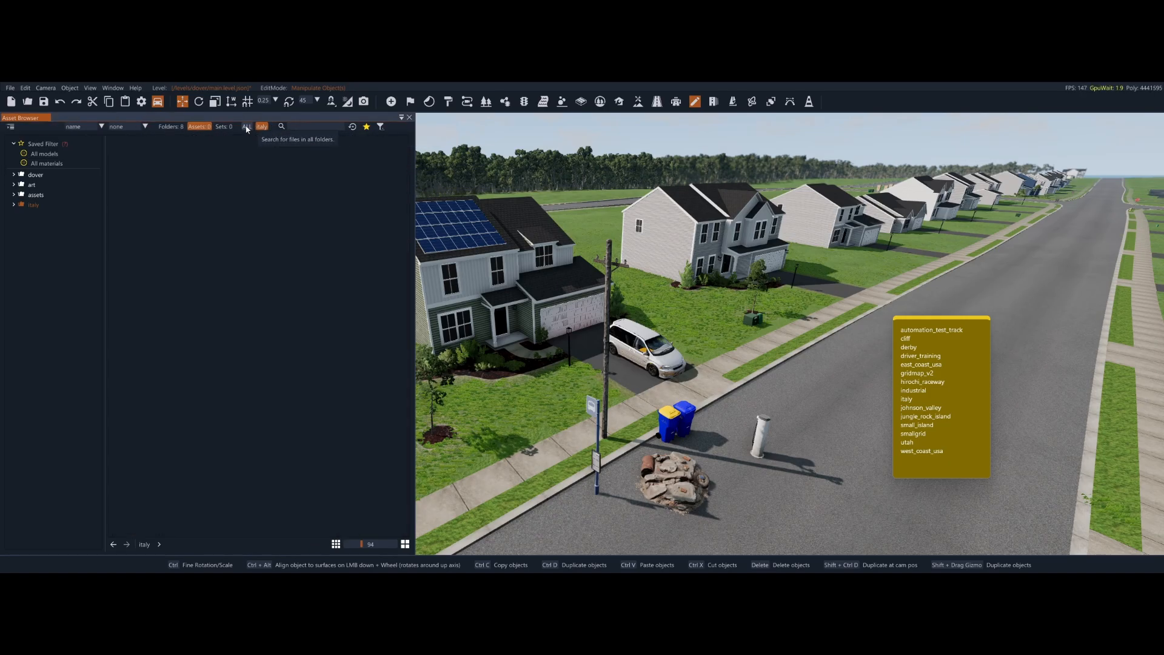
pyautogui.click(244, 129)
# Set the asset thumbnail size to 92.
pyautogui.scroll(-20, 282, 299)
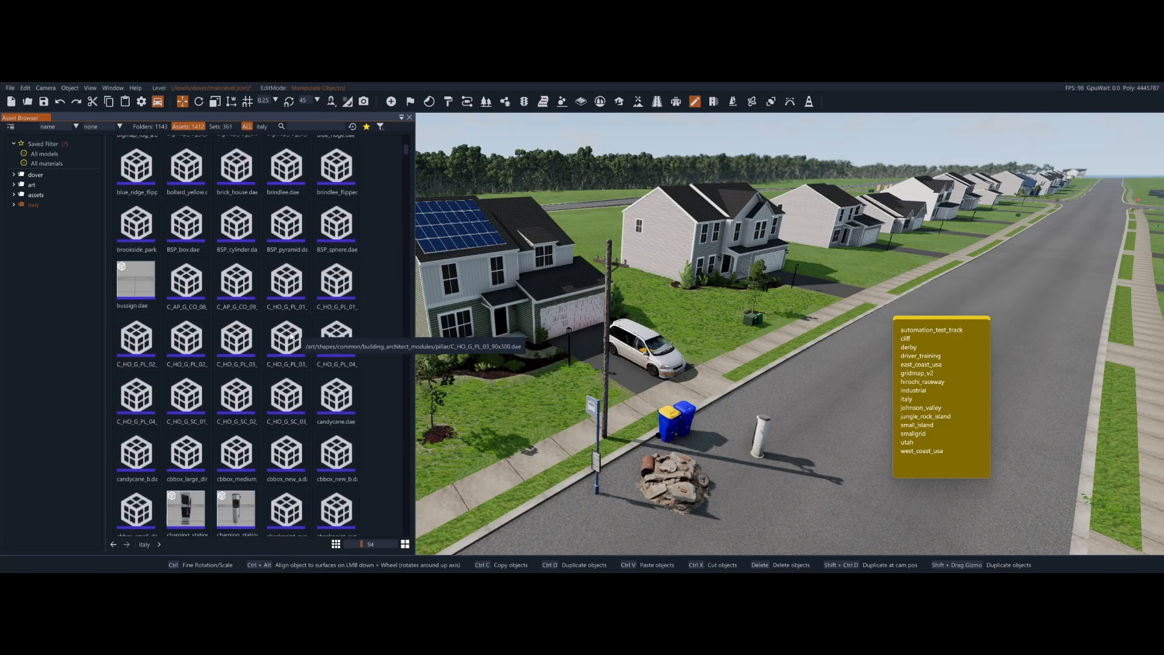
pyautogui.scroll(-4, 287, 371)
pyautogui.click(358, 544)
pyautogui.moveTo(358, 545); pyautogui.dragTo(384, 542)
pyautogui.scroll(3, 333, 428)
pyautogui.scroll(-3, 315, 428)
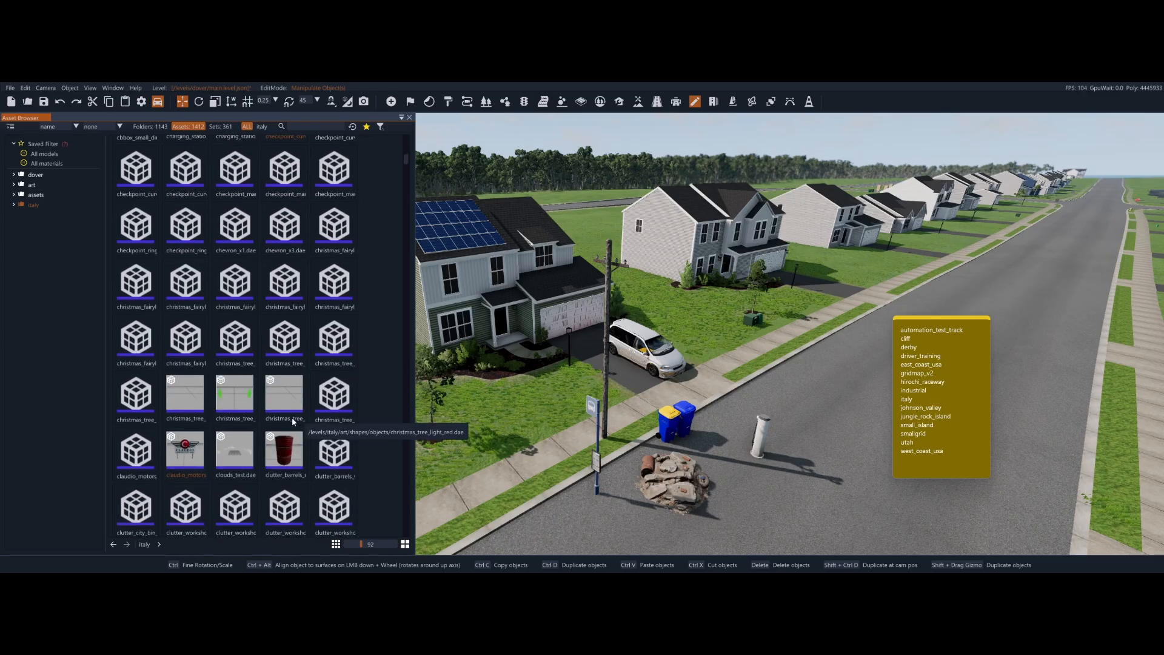
# Try the debris_a_s1.dae rock model on the road near the rubble pile.
pyautogui.scroll(-10, 262, 434)
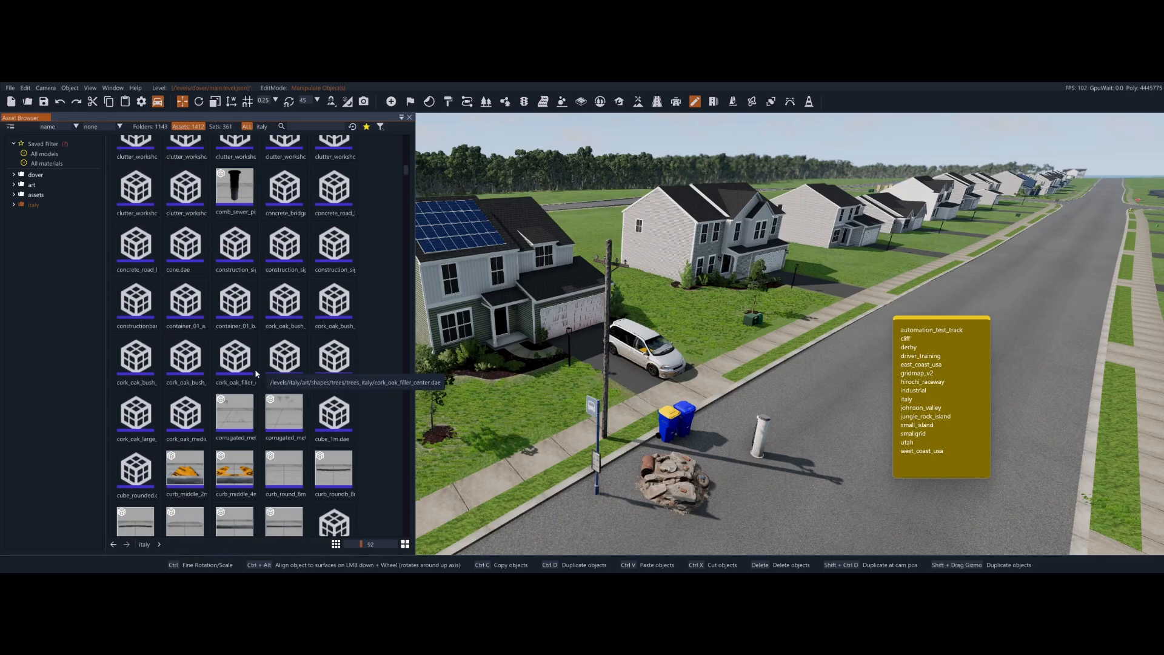
pyautogui.scroll(-3, 258, 394)
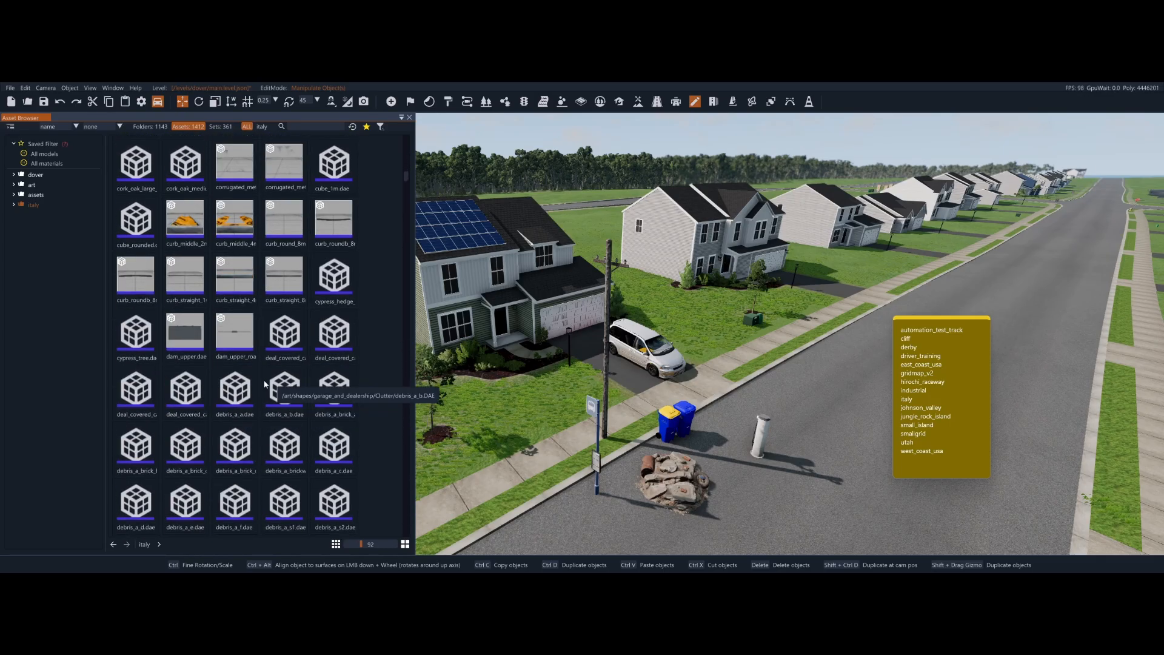
pyautogui.scroll(-2, 252, 349)
pyautogui.scroll(-2, 260, 367)
pyautogui.moveTo(284, 502); pyautogui.dragTo(751, 495)
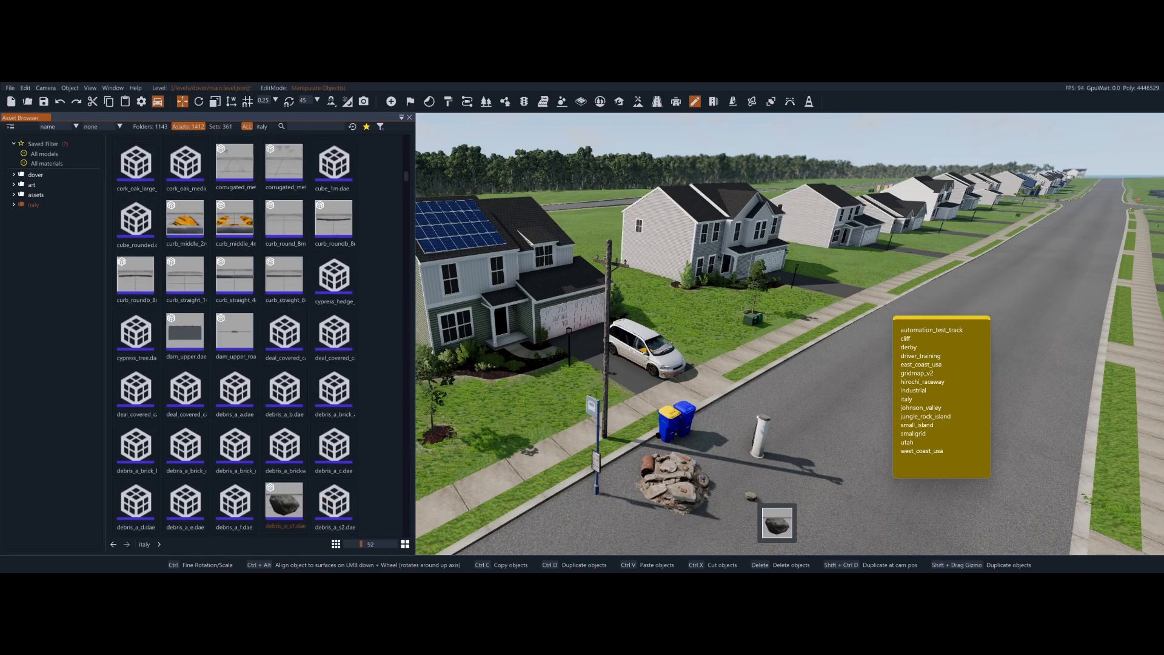
# Place the italy_town_bld12.dae building across the road beside the minivan and adjust its position.
pyautogui.scroll(-3, 373, 431)
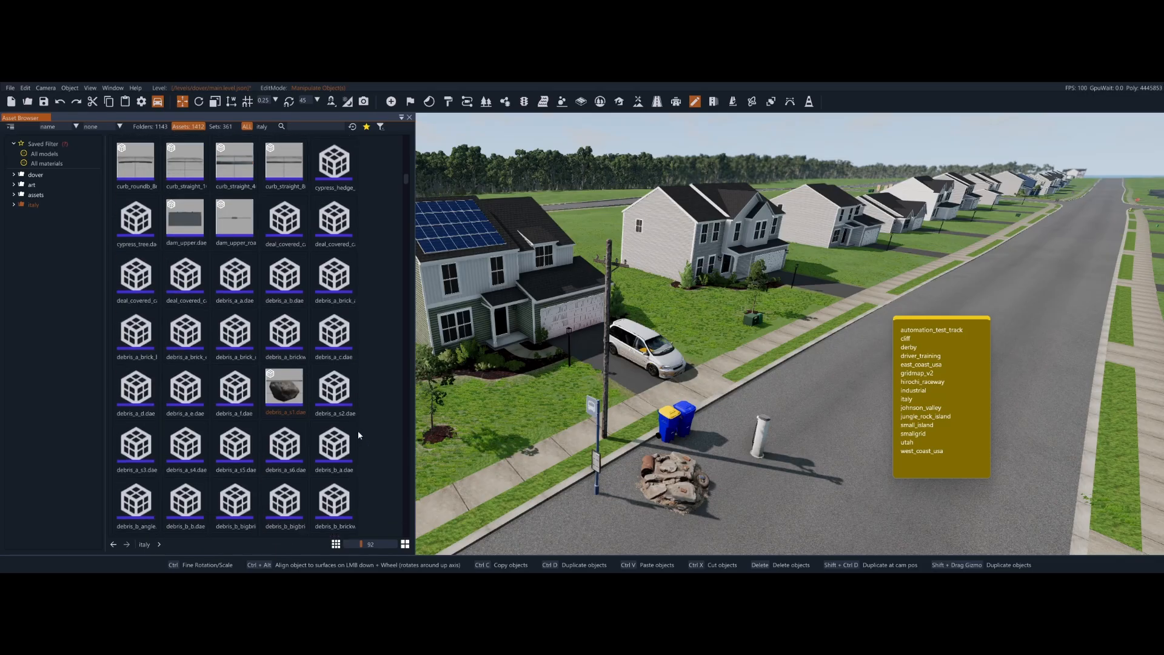
pyautogui.moveTo(410, 190); pyautogui.dragTo(419, 305)
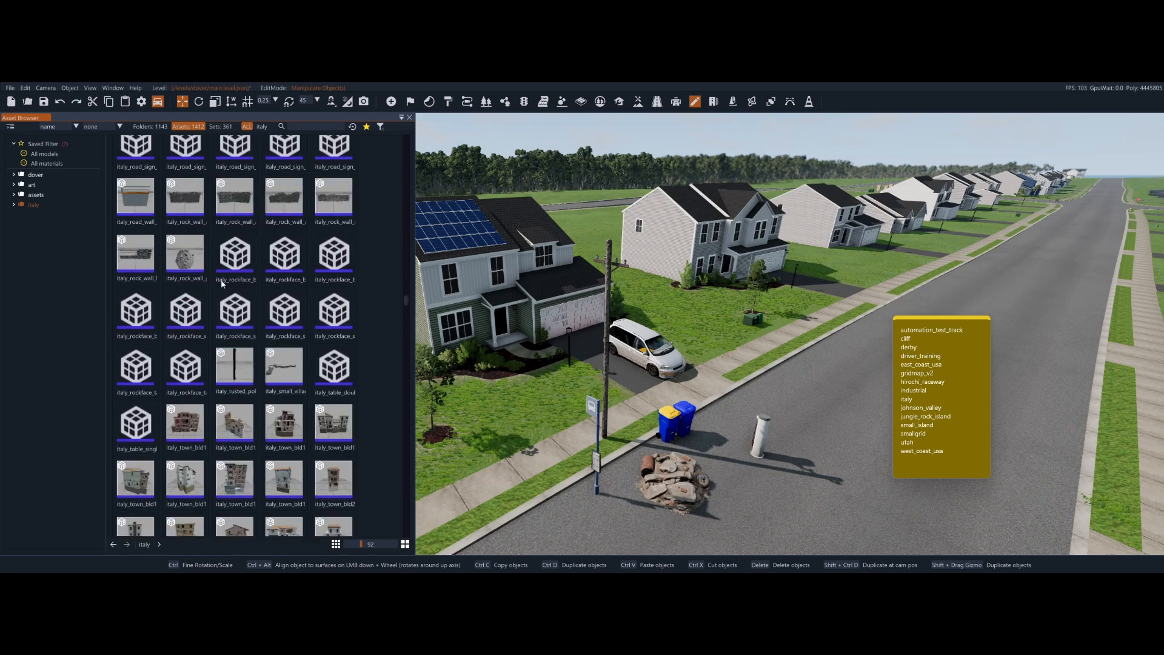
pyautogui.moveTo(334, 422); pyautogui.dragTo(793, 355)
pyautogui.moveTo(802, 313); pyautogui.dragTo(818, 289)
pyautogui.click(803, 413)
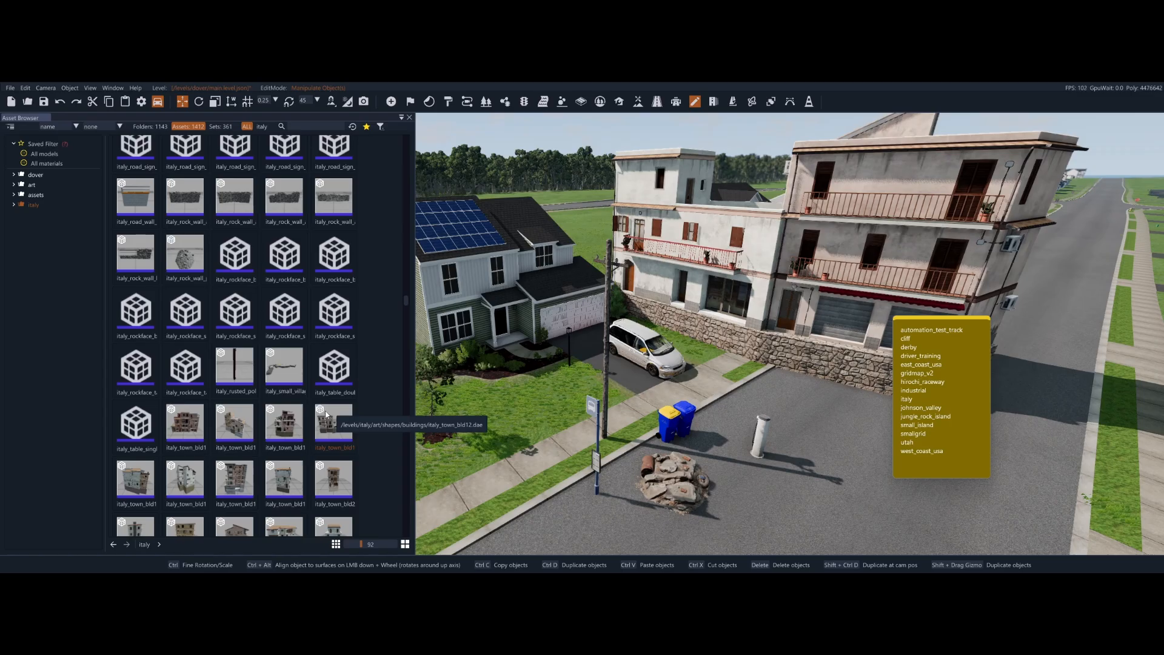
# View the placed building from other angles, look through the remaining italy_town models and return to the start of the list.
pyautogui.moveTo(545, 363); pyautogui.dragTo(621, 306, button='right')
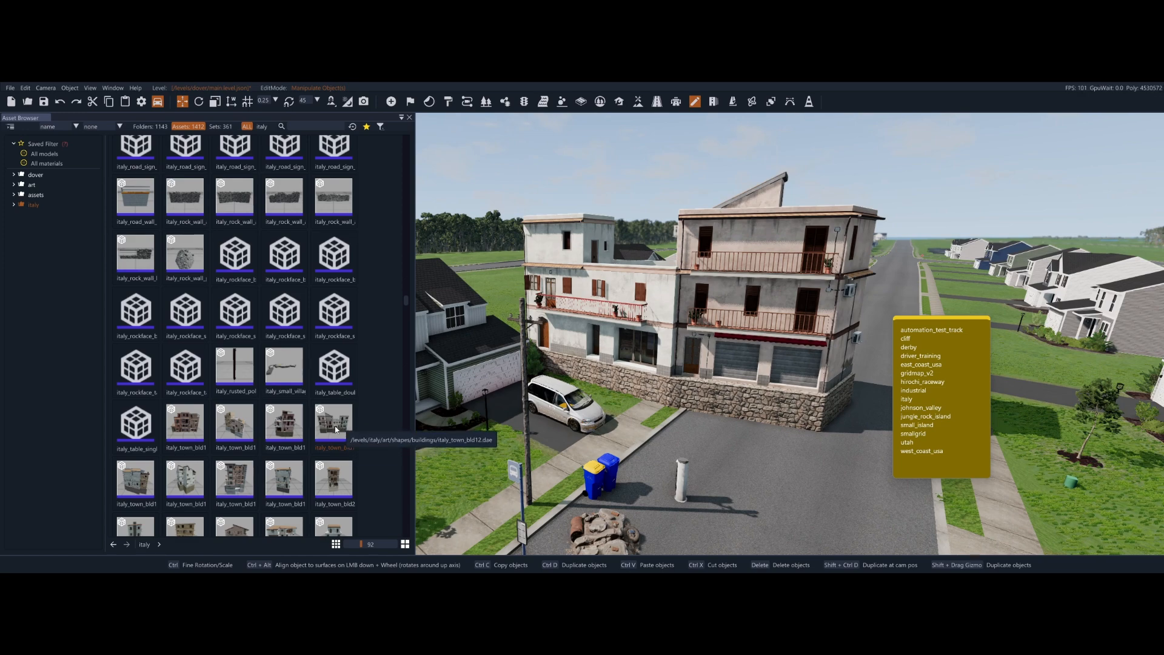
pyautogui.scroll(-5, 335, 430)
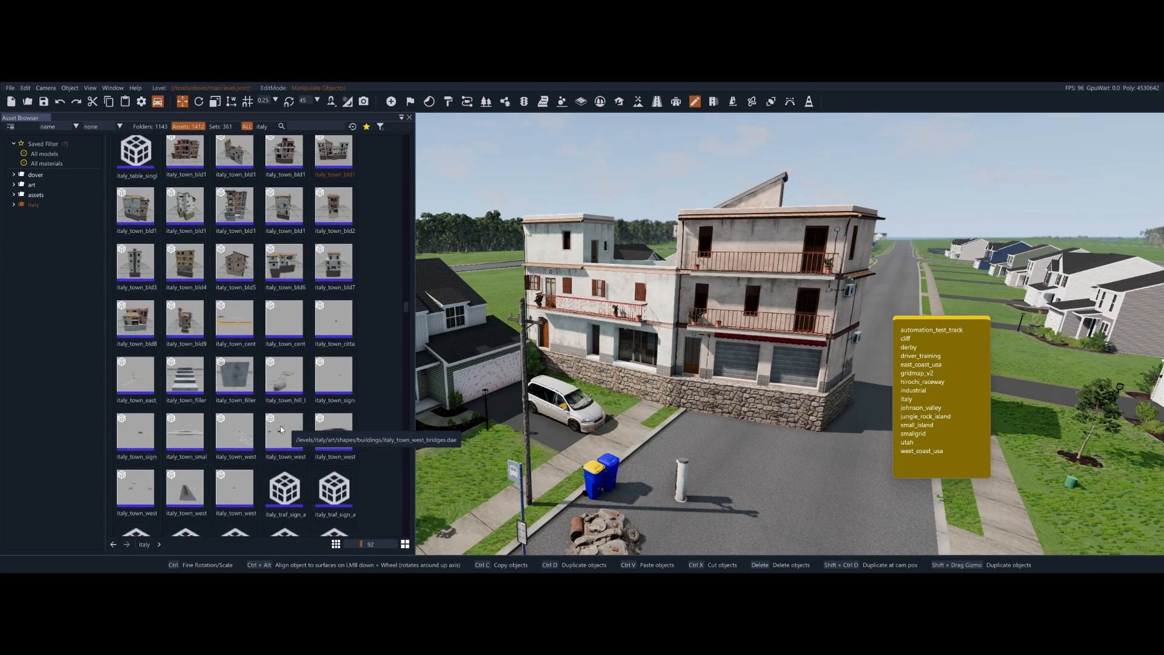
pyautogui.scroll(5, 706, 370)
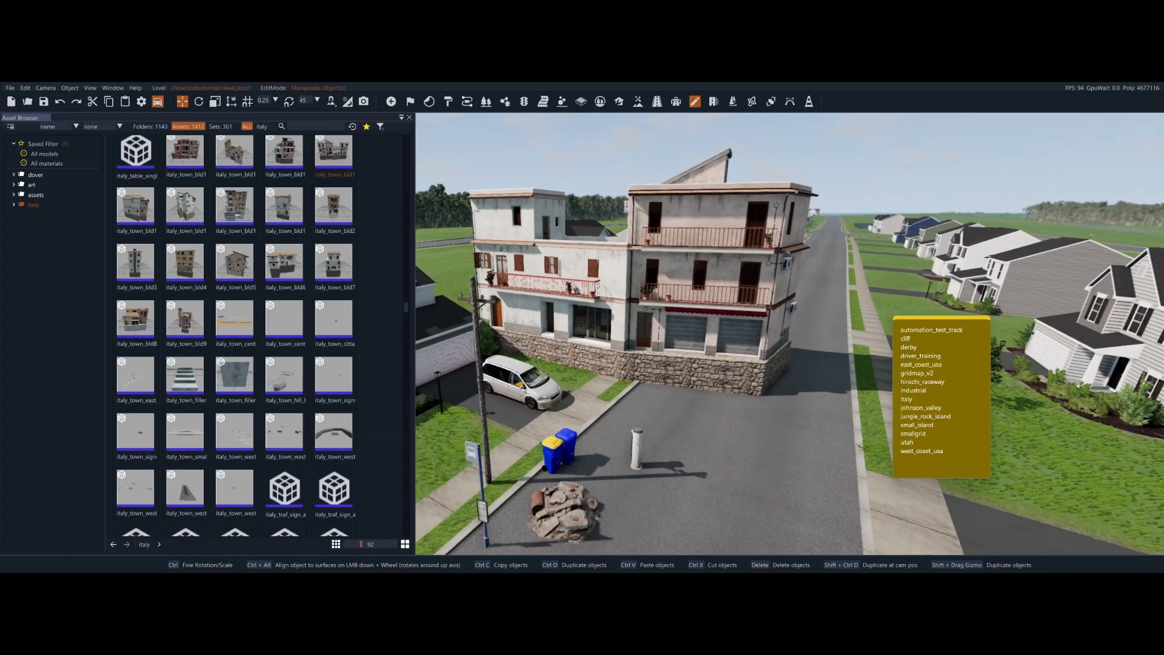
pyautogui.scroll(-3, 369, 349)
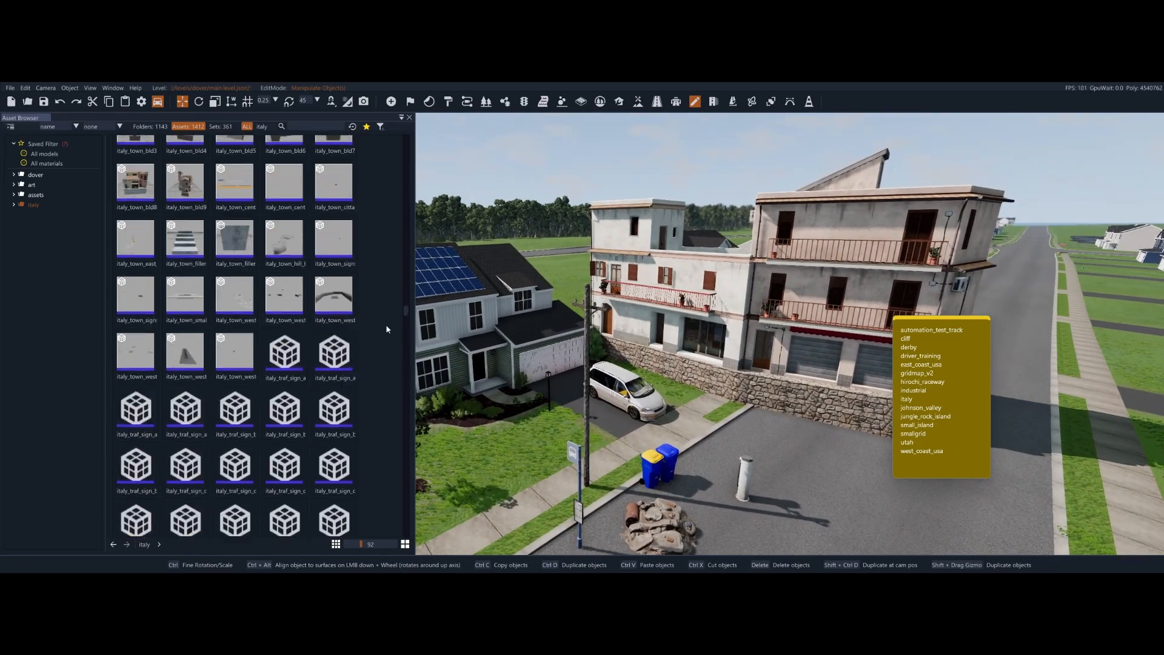
pyautogui.moveTo(405, 313); pyautogui.dragTo(405, 140)
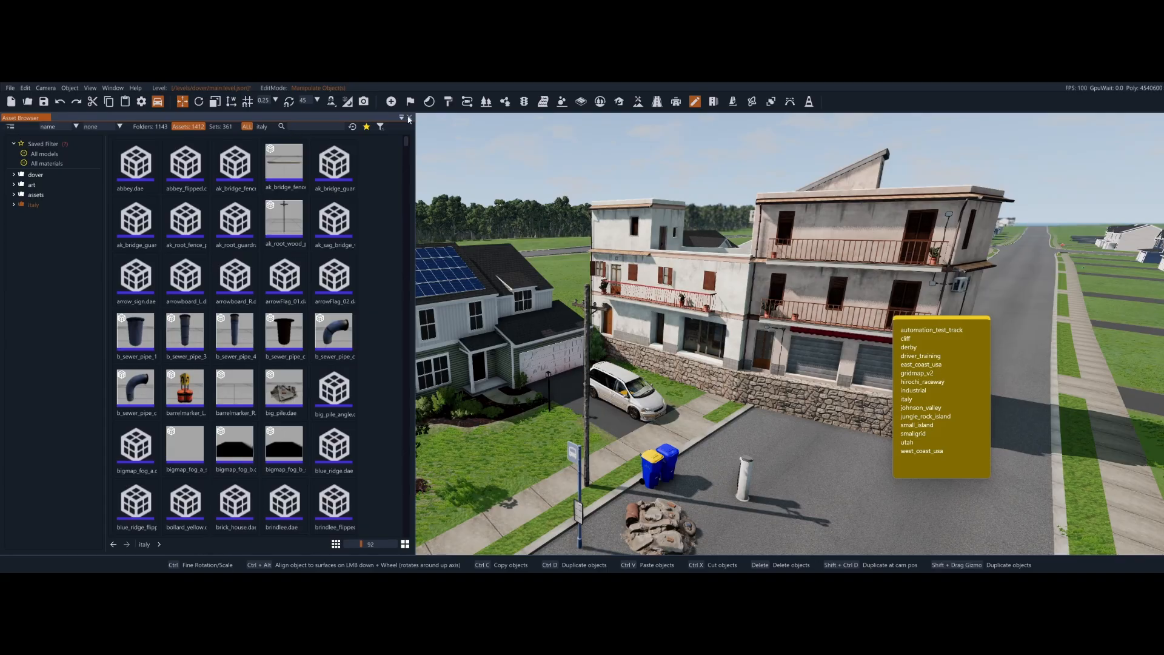
# Close the Asset Browser and open its settings in the editor Preferences.
pyautogui.click(409, 118)
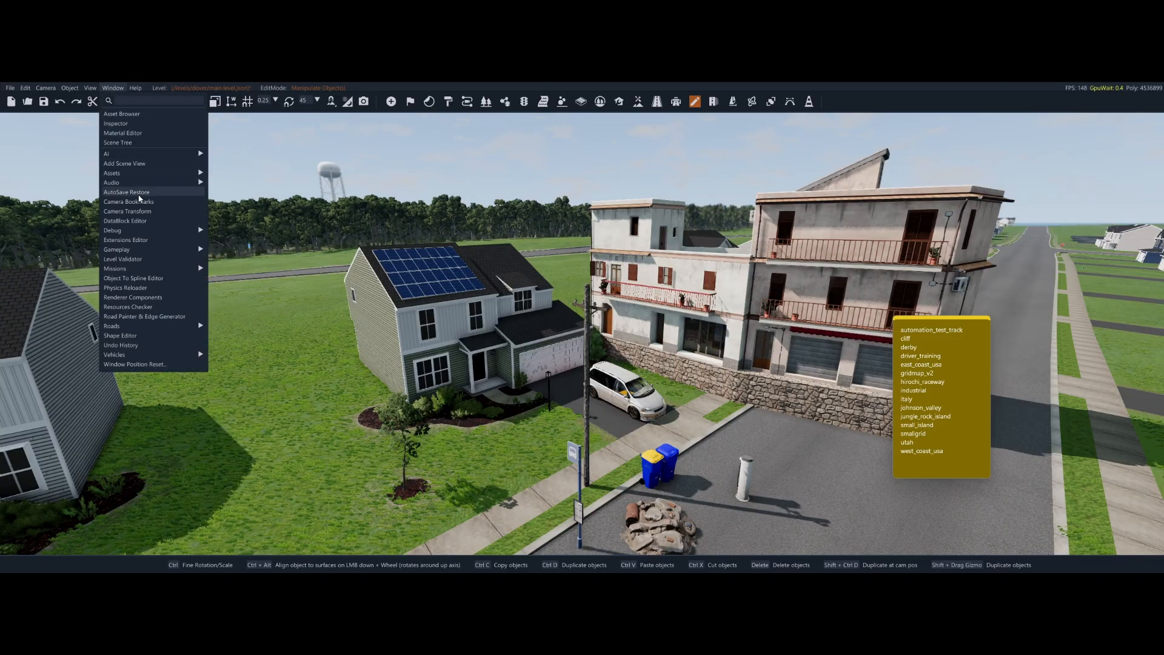
pyautogui.moveTo(146, 88)
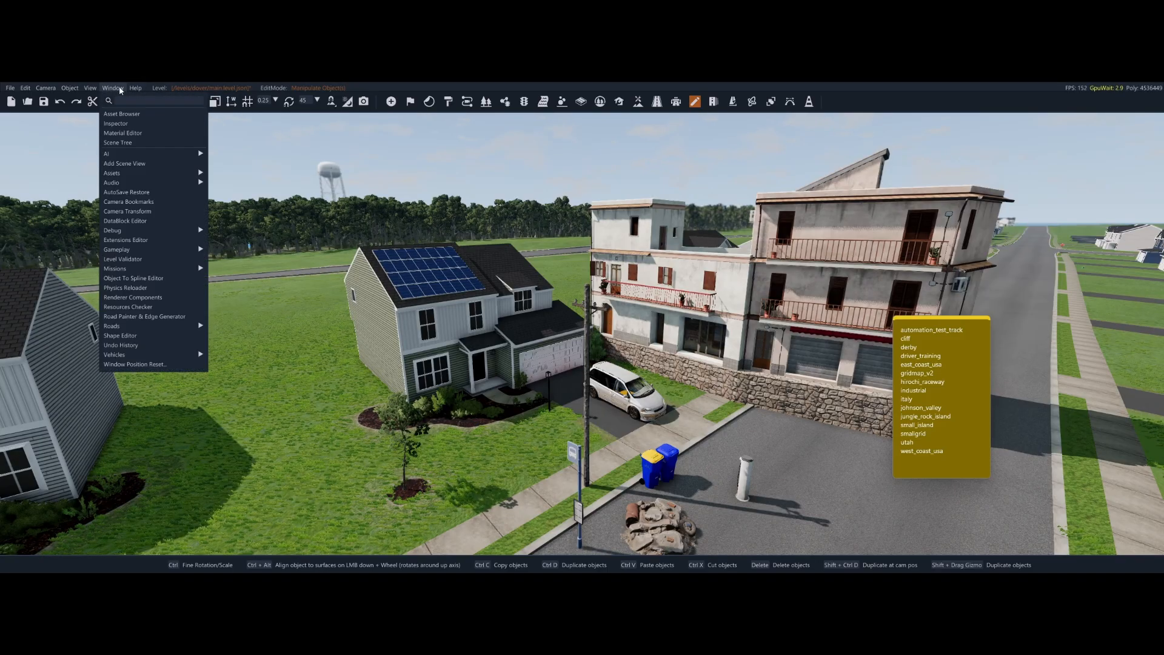
pyautogui.click(24, 90)
pyautogui.click(10, 89)
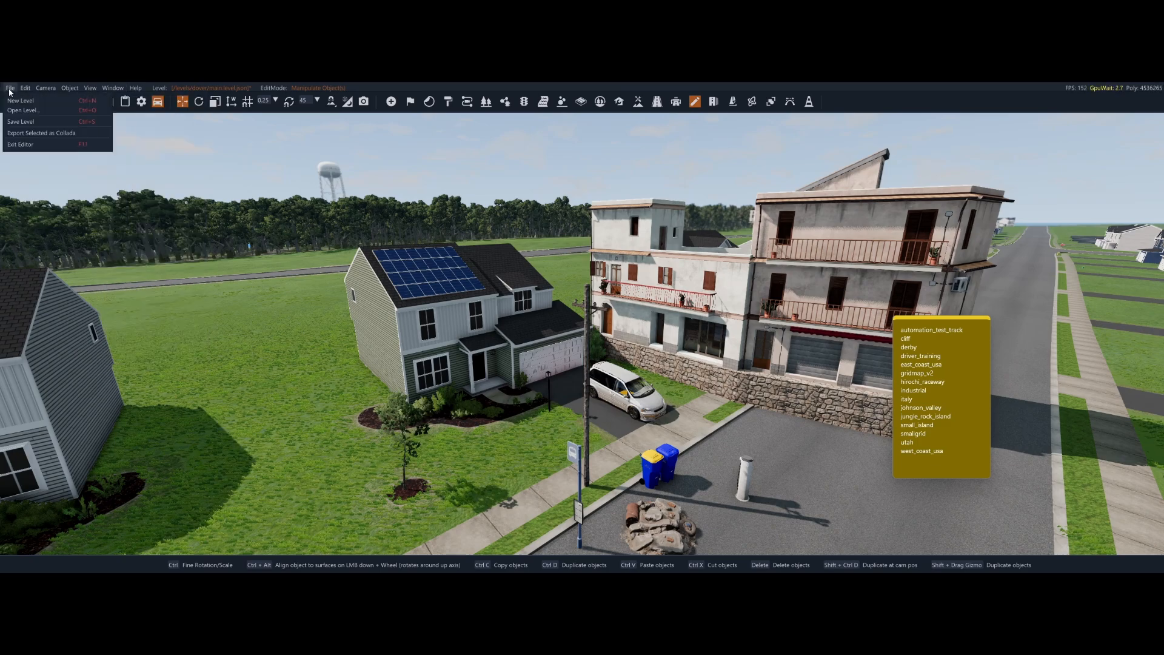
pyautogui.click(46, 224)
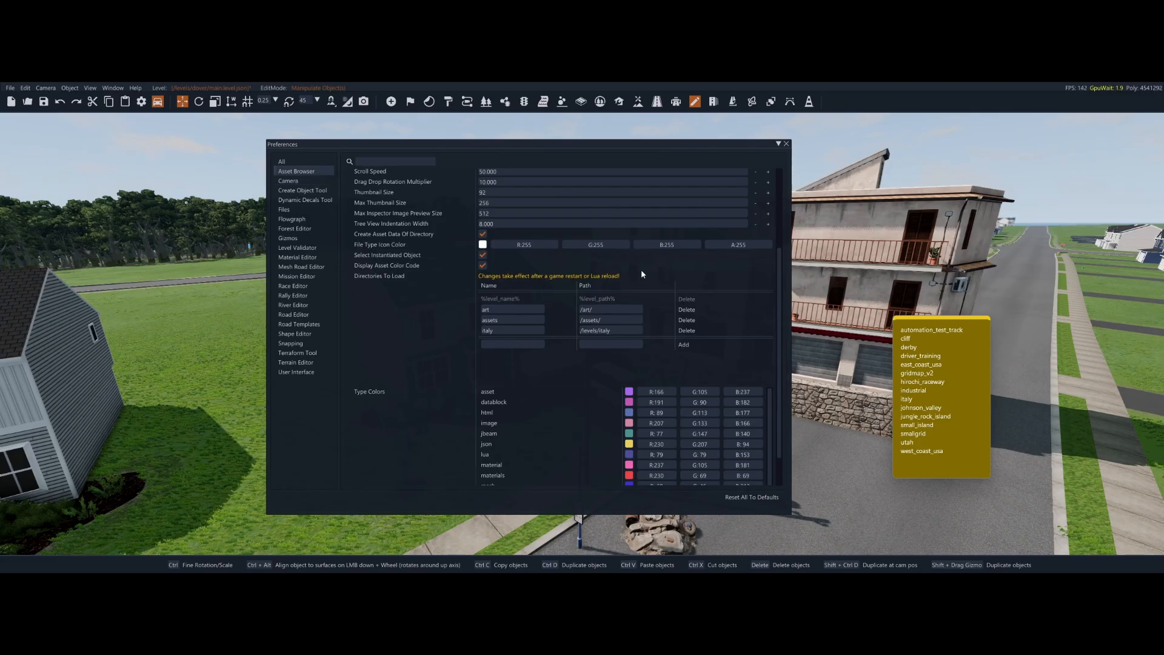
# Add a directory to load named east_coast_usa with the path /levels/east_coast_usa.
pyautogui.scroll(-2, 632, 327)
pyautogui.click(528, 305)
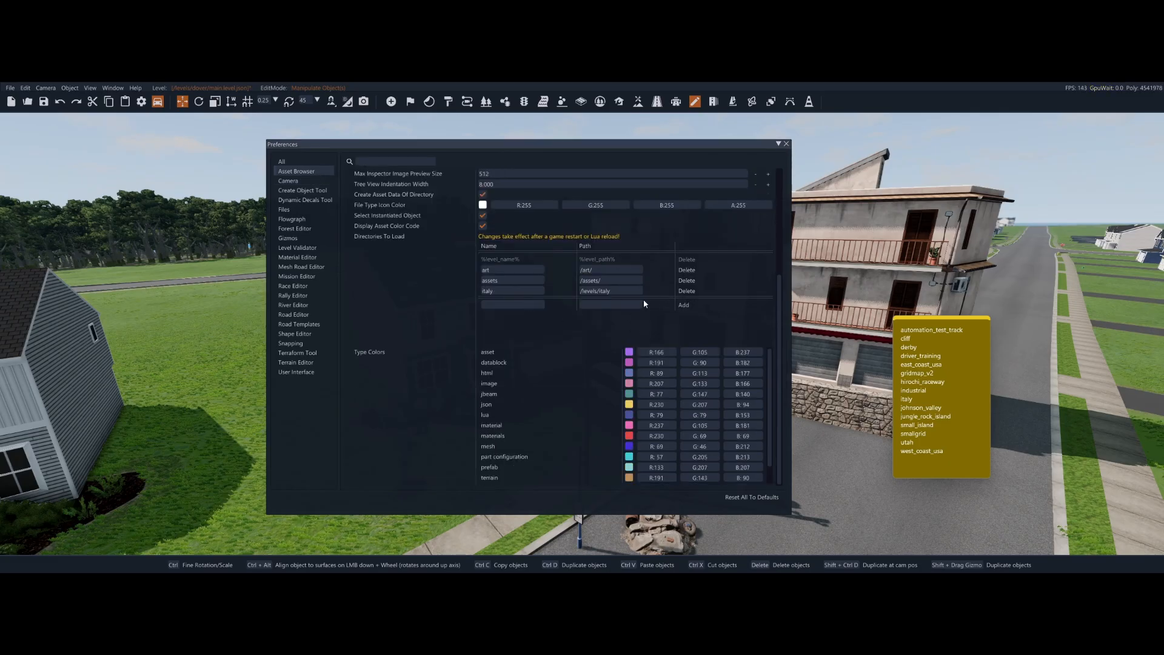
pyautogui.write('east')
pyautogui.write('_coast_us')
pyautogui.write('t')
pyautogui.write('_usa')
pyautogui.click(683, 305)
# Delete the italy entry from the directories to load, reload Lua and close the Preferences.
pyautogui.click(695, 292)
pyautogui.hotkey('ctrl', 'l')
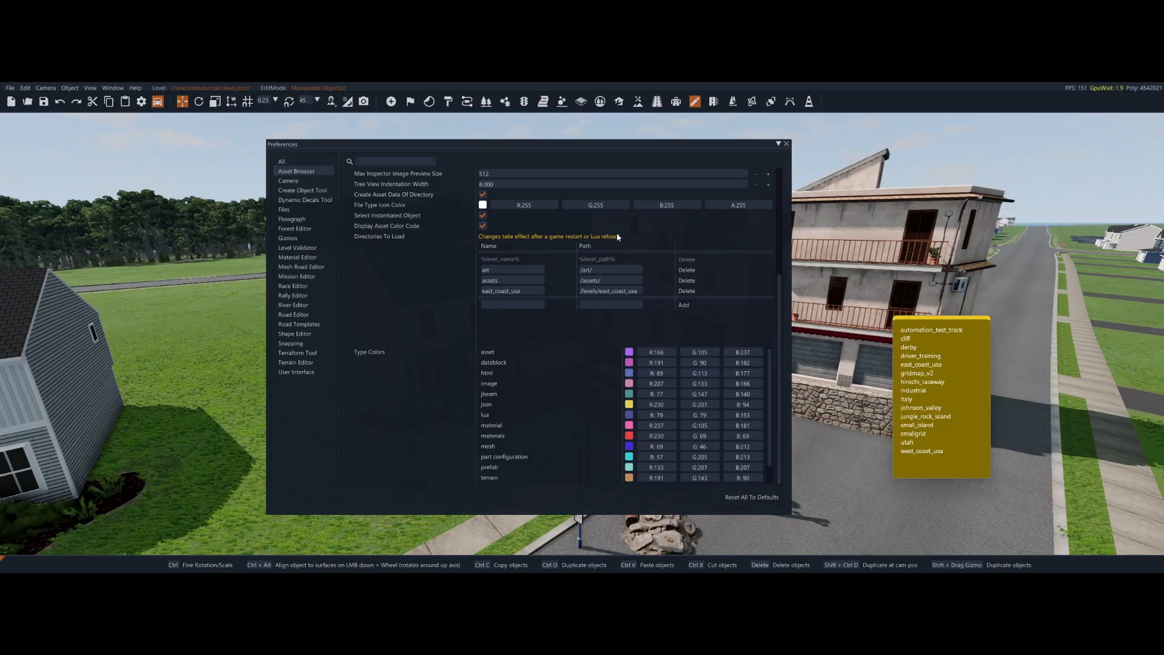
pyautogui.click(786, 143)
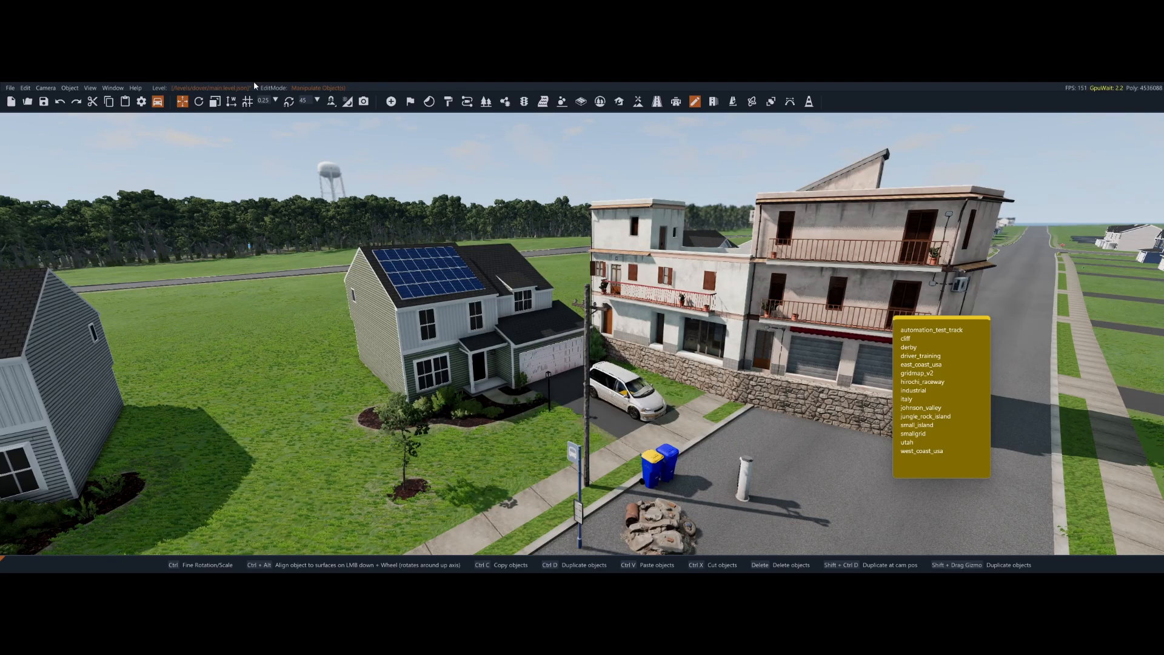
# Reopen the Asset Browser and collapse the dover, art, assets and east_coast_usa directories.
pyautogui.click(112, 88)
pyautogui.click(119, 122)
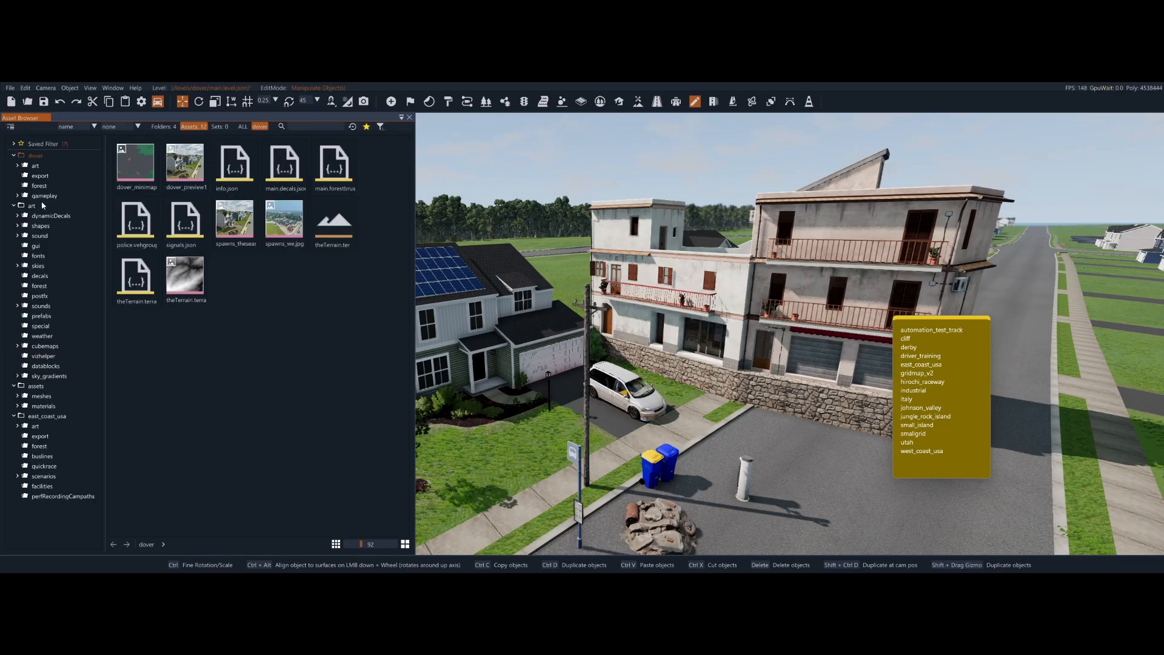
pyautogui.click(15, 156)
pyautogui.click(16, 166)
pyautogui.click(16, 176)
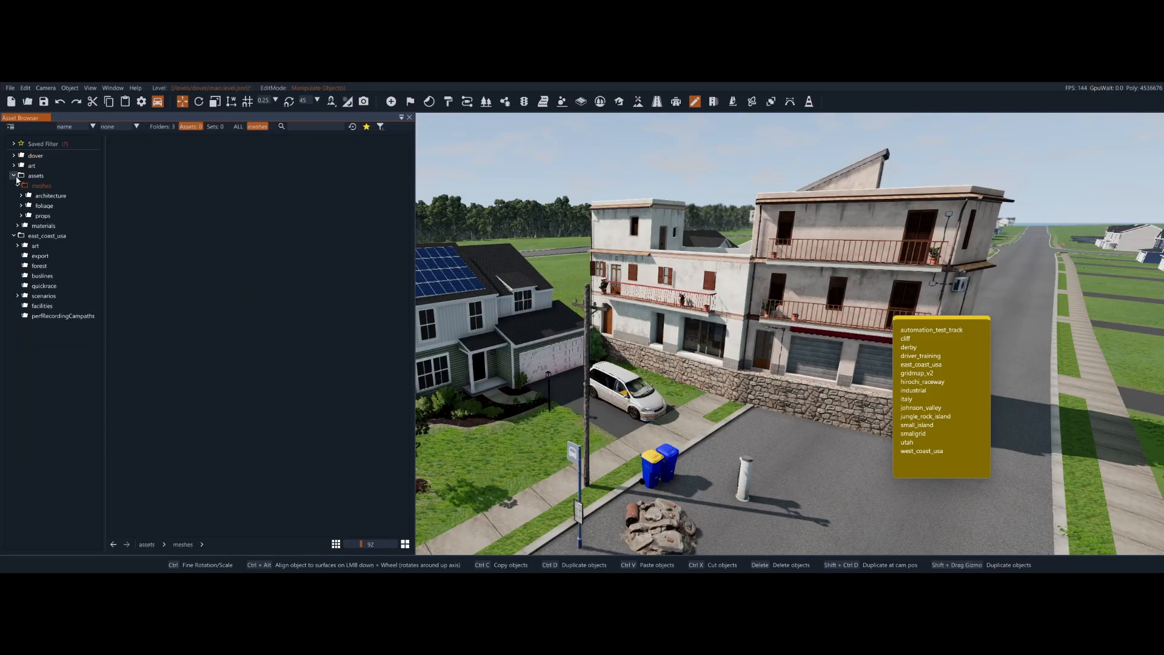
pyautogui.click(16, 185)
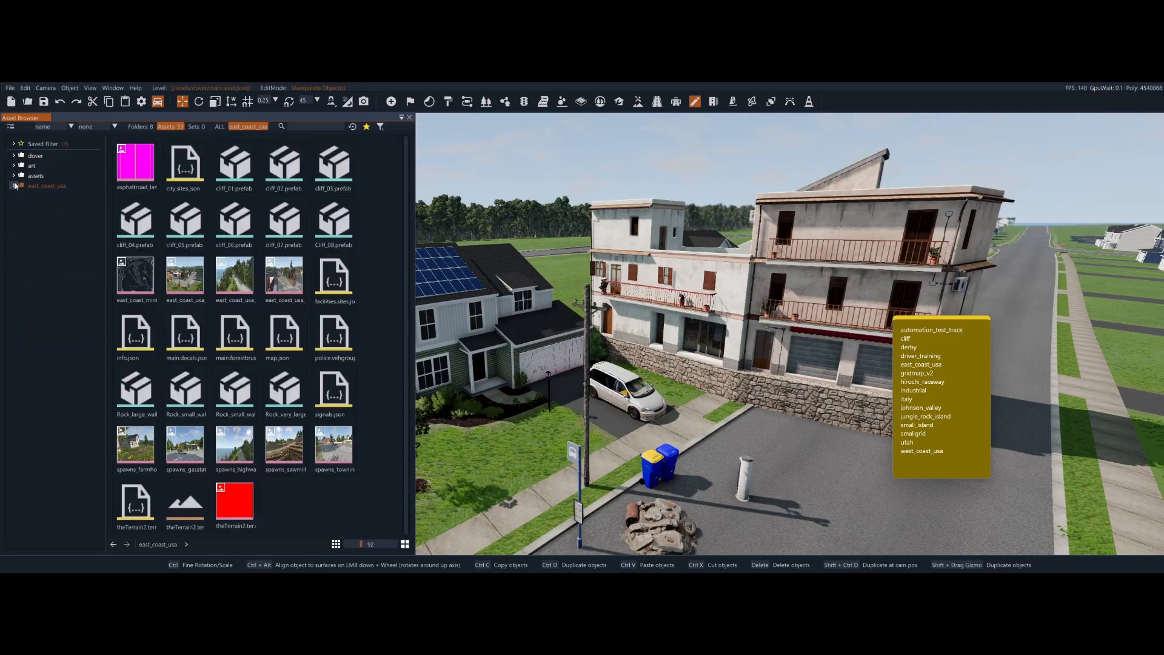
# Apply the All models saved filter and go down the list to the eca_fv models.
pyautogui.click(37, 146)
pyautogui.click(44, 154)
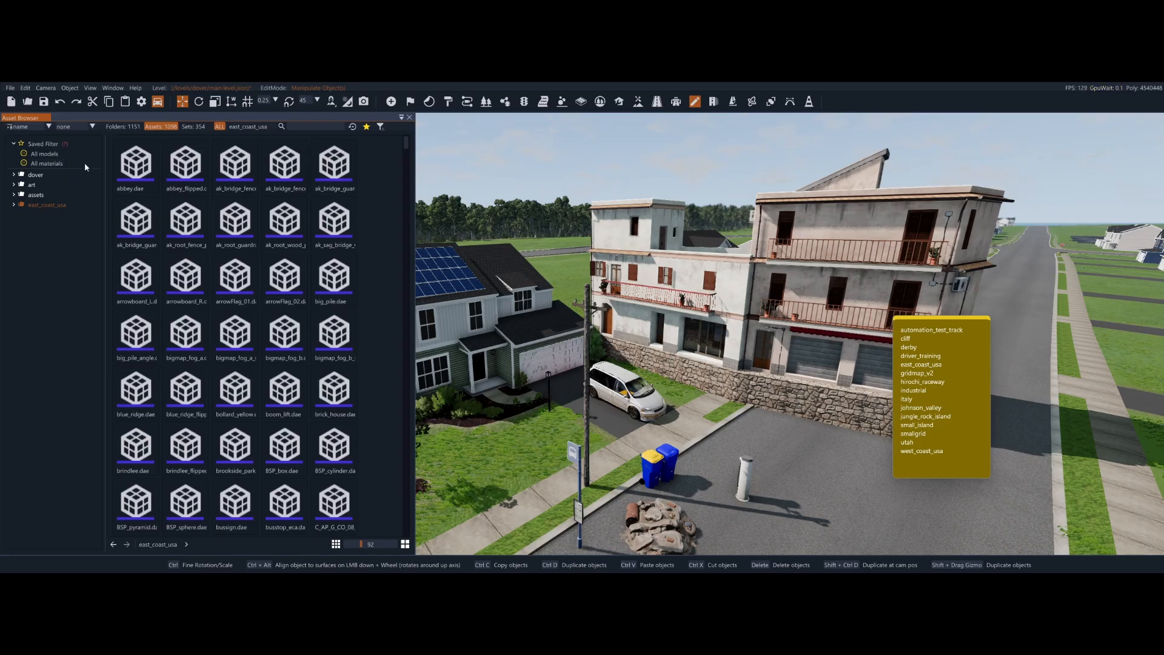
pyautogui.scroll(-6, 333, 242)
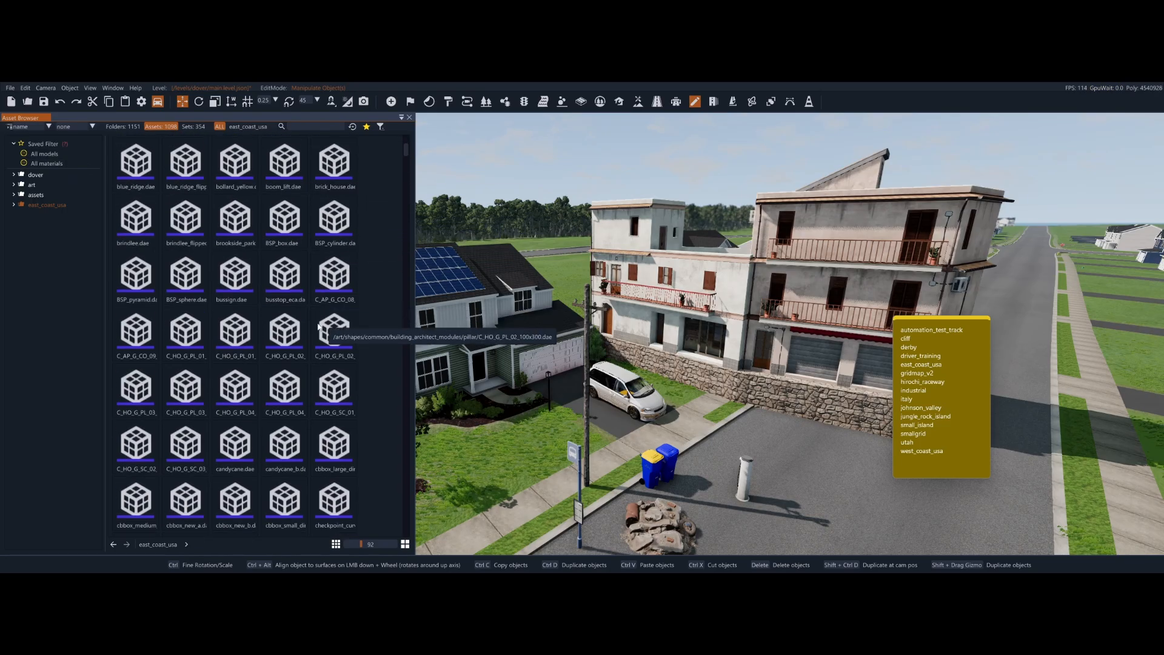
pyautogui.scroll(-4, 319, 330)
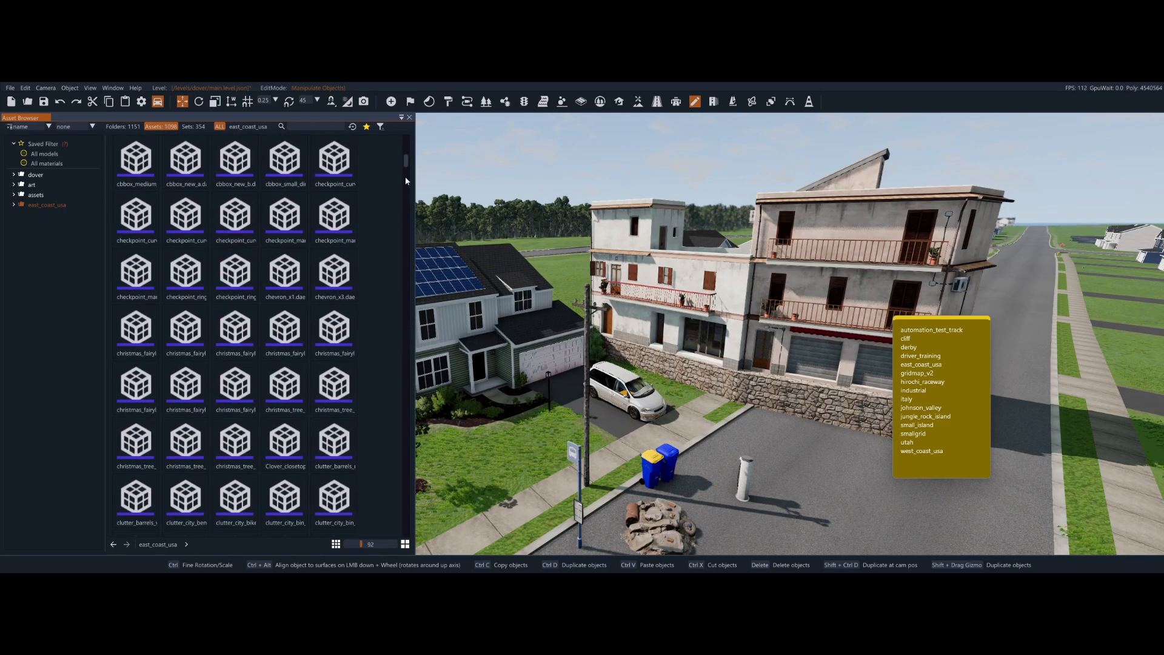
pyautogui.moveTo(406, 168); pyautogui.dragTo(406, 245)
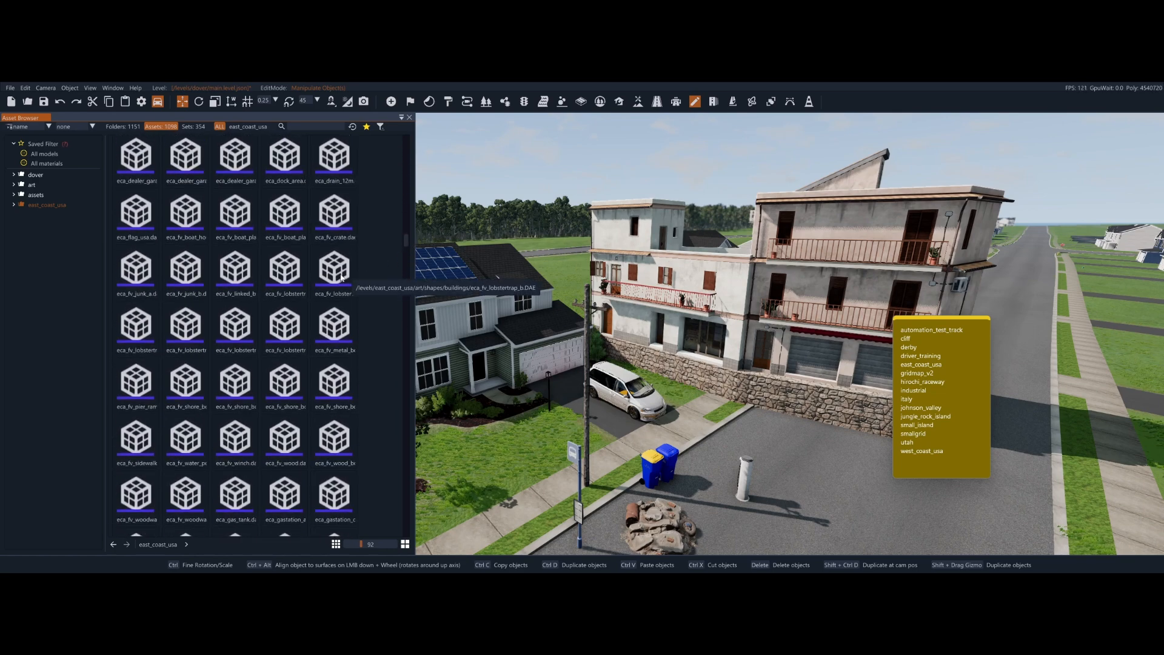
# Try the eca_fv_boat_pla models on the road near the bins and delete them.
pyautogui.moveTo(292, 227); pyautogui.dragTo(749, 461)
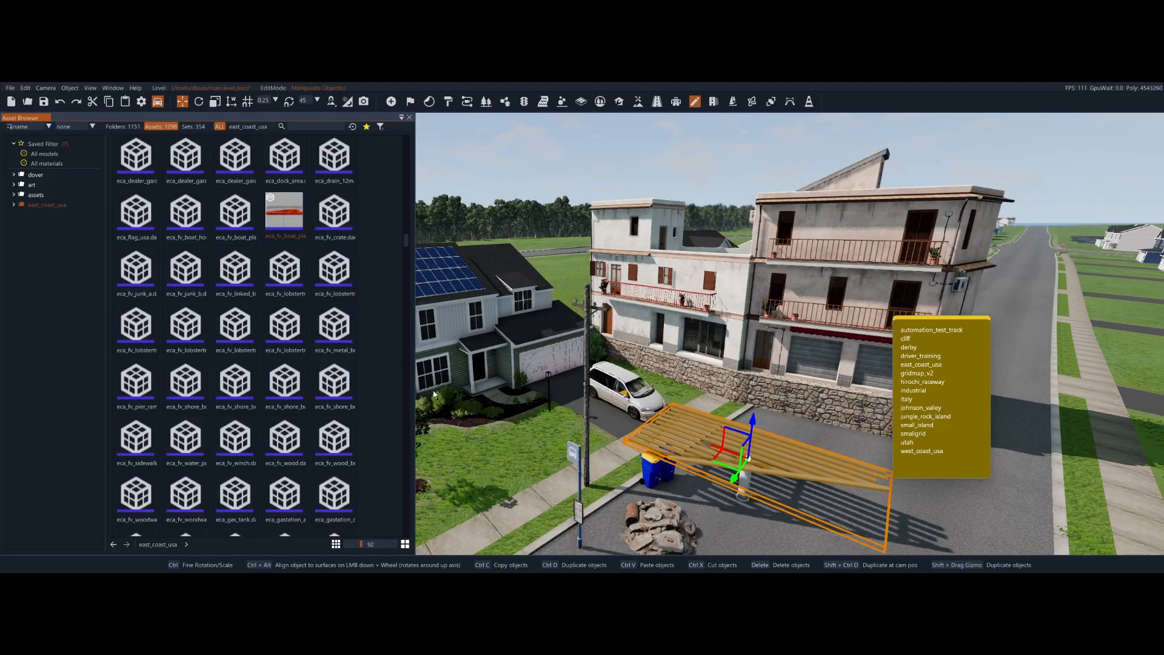
pyautogui.press('Delete')
pyautogui.click(237, 226)
# Place the eca_fv_boat_ho building from east_coast_usa on the road near the bins.
pyautogui.moveTo(190, 228); pyautogui.dragTo(743, 419)
pyautogui.press('s')
pyautogui.moveTo(714, 409); pyautogui.dragTo(670, 314, button='right')
pyautogui.click(712, 429)
pyautogui.scroll(1, 619, 337)
pyautogui.press('a')
pyautogui.click(670, 314)
# Move and rotate the eca_fv_boat_ho building to adjust its placement on the road.
pyautogui.moveTo(679, 305); pyautogui.dragTo(700, 363)
pyautogui.press('2')
pyautogui.press('a')
pyautogui.moveTo(700, 358); pyautogui.dragTo(721, 333, button='right')
pyautogui.press('1')
pyautogui.moveTo(748, 308); pyautogui.dragTo(743, 365)
pyautogui.press('a')
# Delete the eca_fv_boat_ho building from the level.
pyautogui.moveTo(618, 376); pyautogui.dragTo(694, 356, button='right')
pyautogui.click(639, 411)
pyautogui.press('Delete')
pyautogui.press('w')
pyautogui.press('s')
pyautogui.press('w')
pyautogui.press('d')
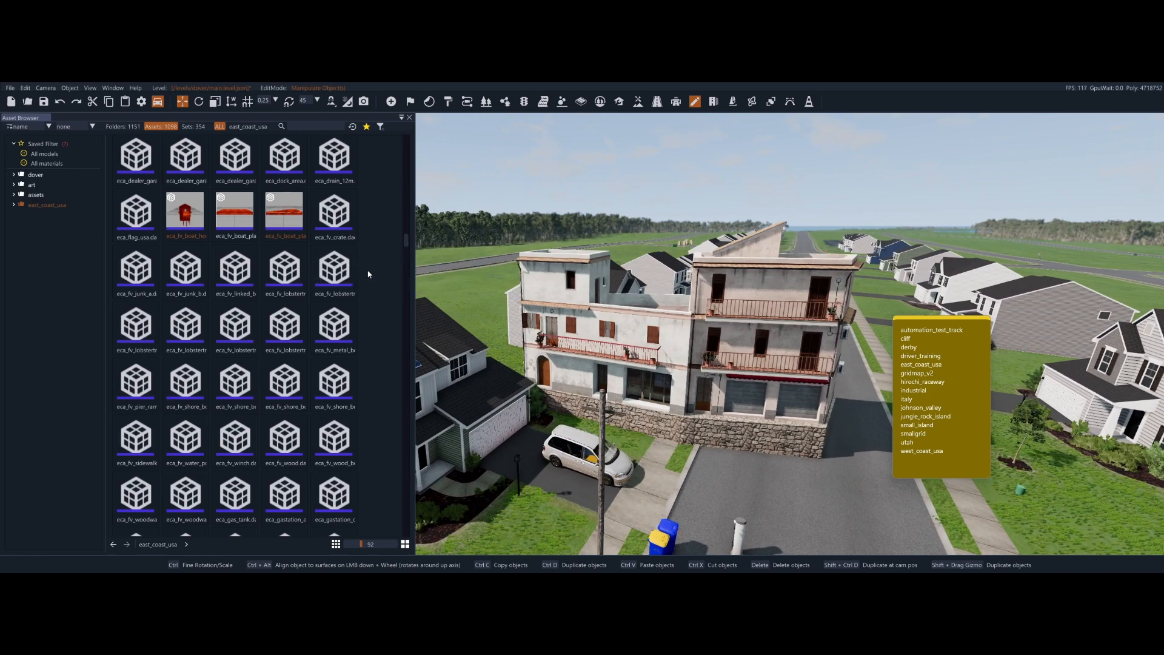
# Show the Inspector beside the level view and minimize the sticky note listing the map names.
pyautogui.scroll(-1, 358, 270)
pyautogui.moveTo(405, 245)
pyautogui.mouseDown()
pyautogui.moveTo(416, 309)
pyautogui.moveTo(410, 239)
pyautogui.mouseUp()
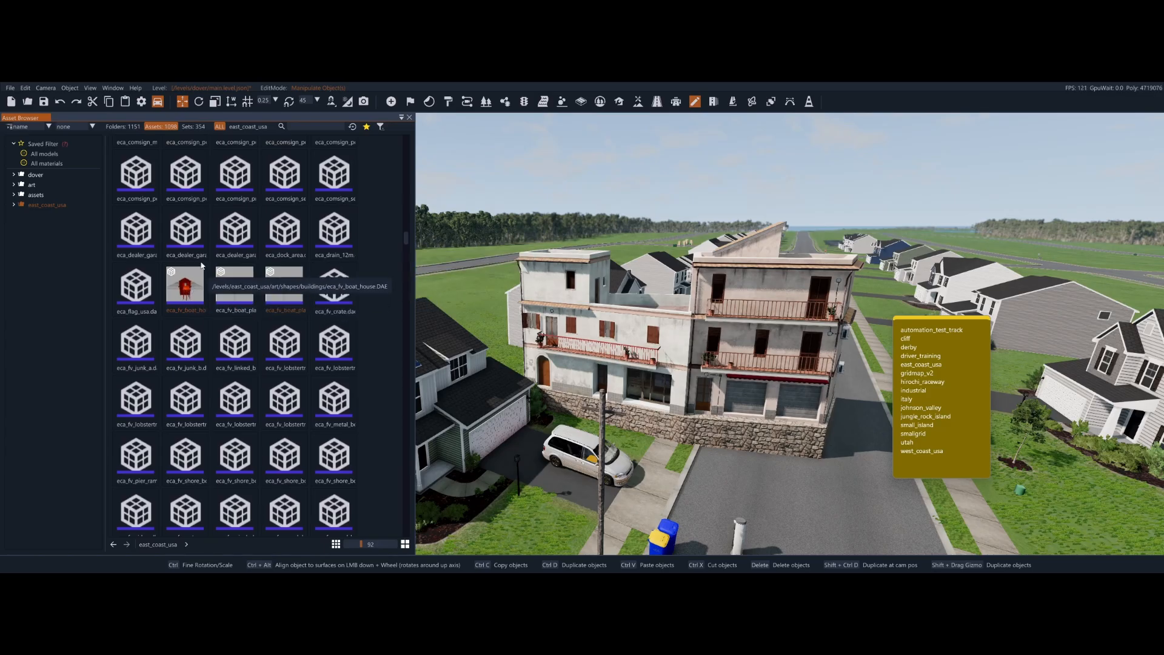
pyautogui.click(113, 89)
pyautogui.click(120, 124)
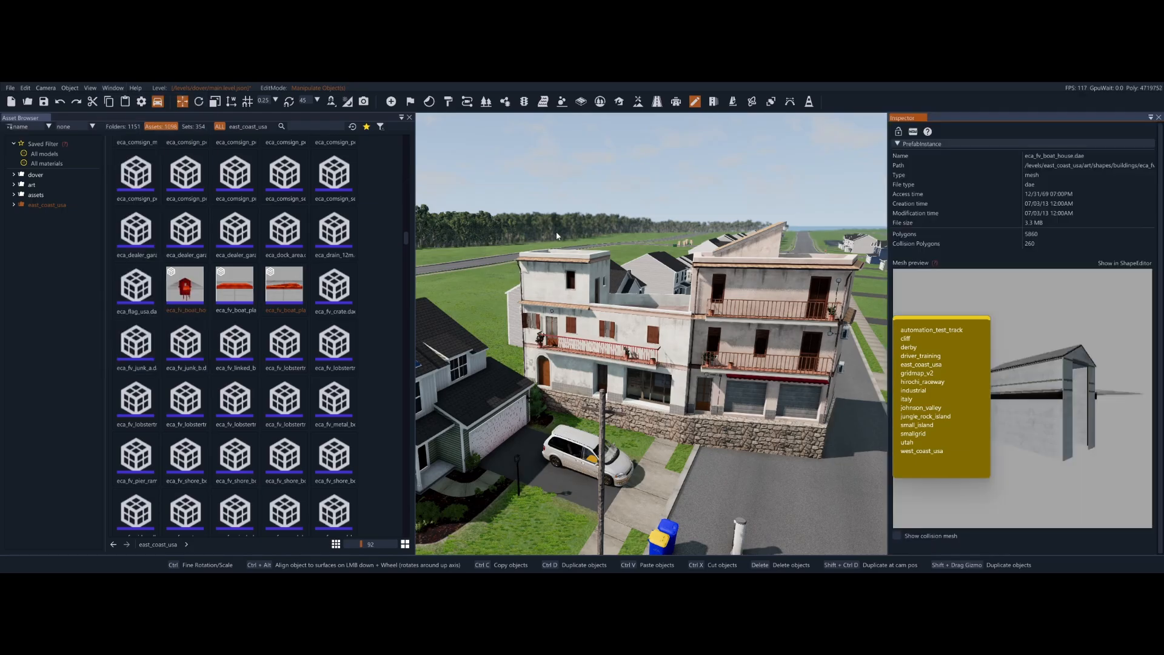
pyautogui.click(942, 323)
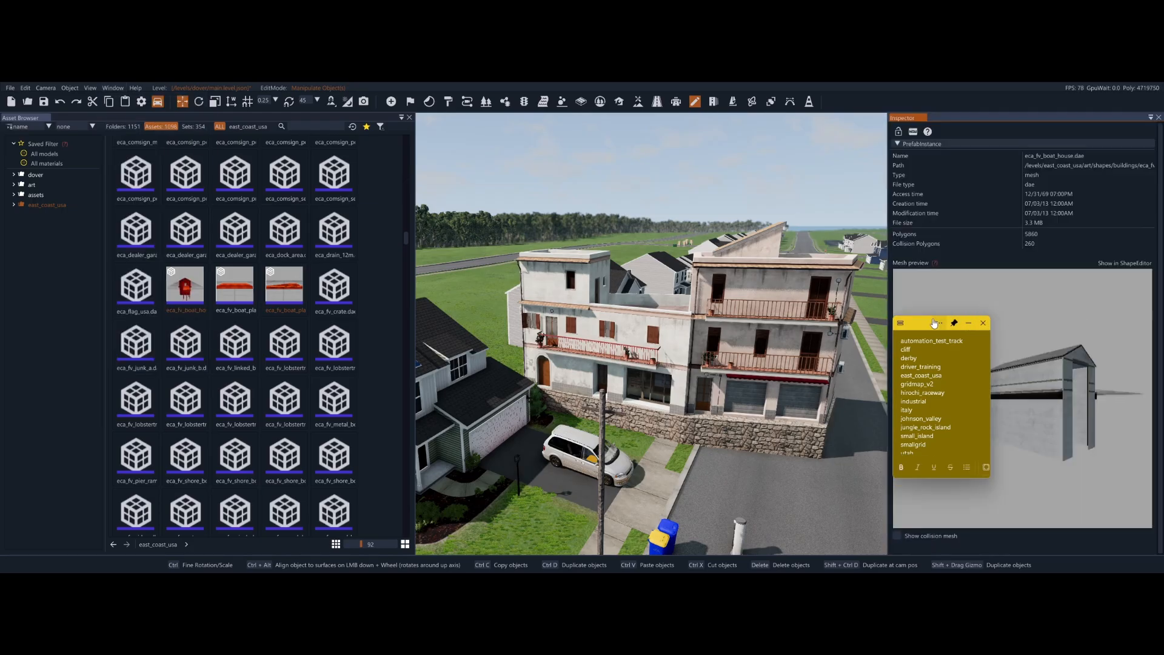
pyautogui.click(968, 322)
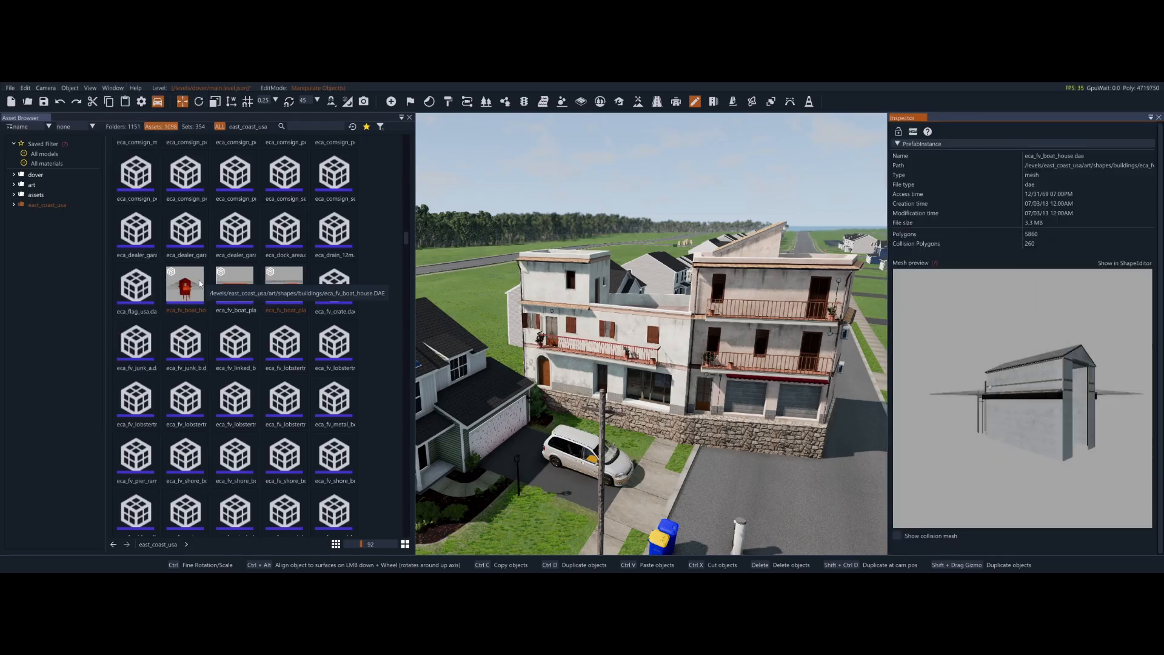
# Preview the eca_fv_boat_platform, eca_fv_boat_platform_end and eca_flag_usa models in the Inspector.
pyautogui.click(234, 286)
pyautogui.moveTo(1024, 364); pyautogui.dragTo(1017, 404)
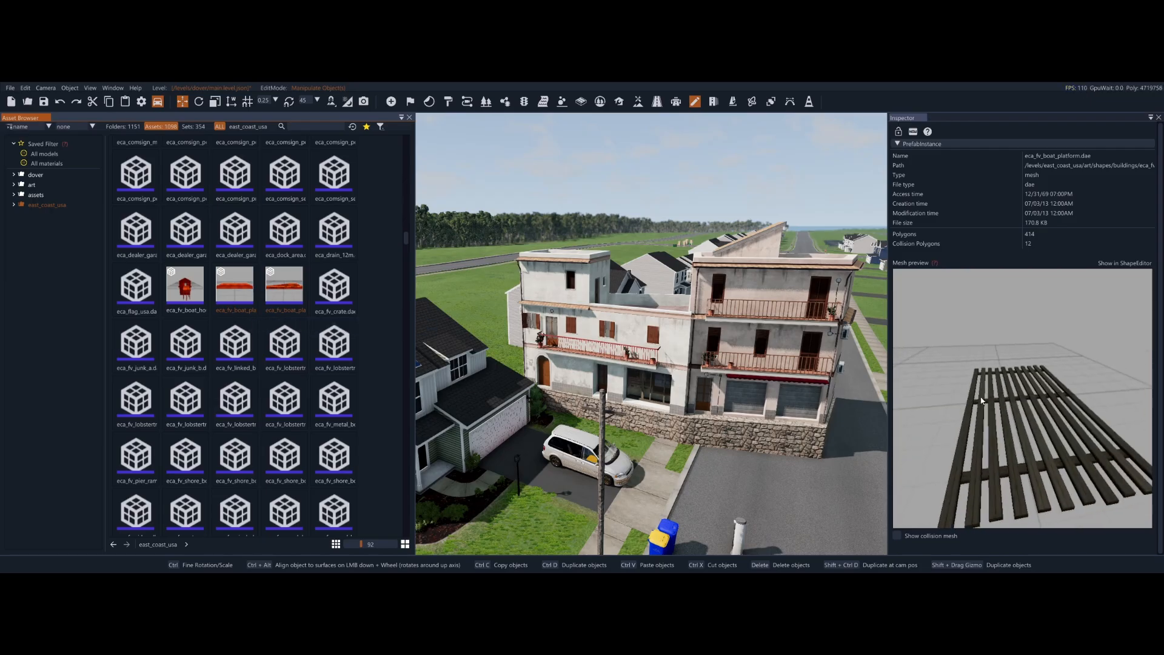
pyautogui.click(284, 285)
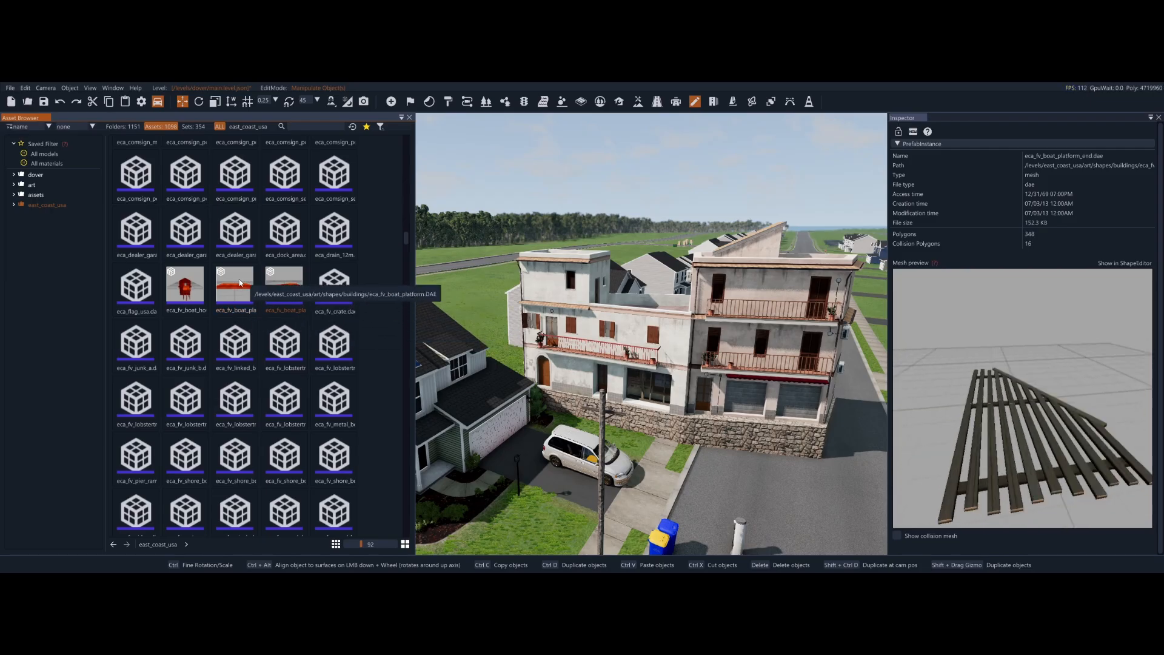
pyautogui.click(234, 285)
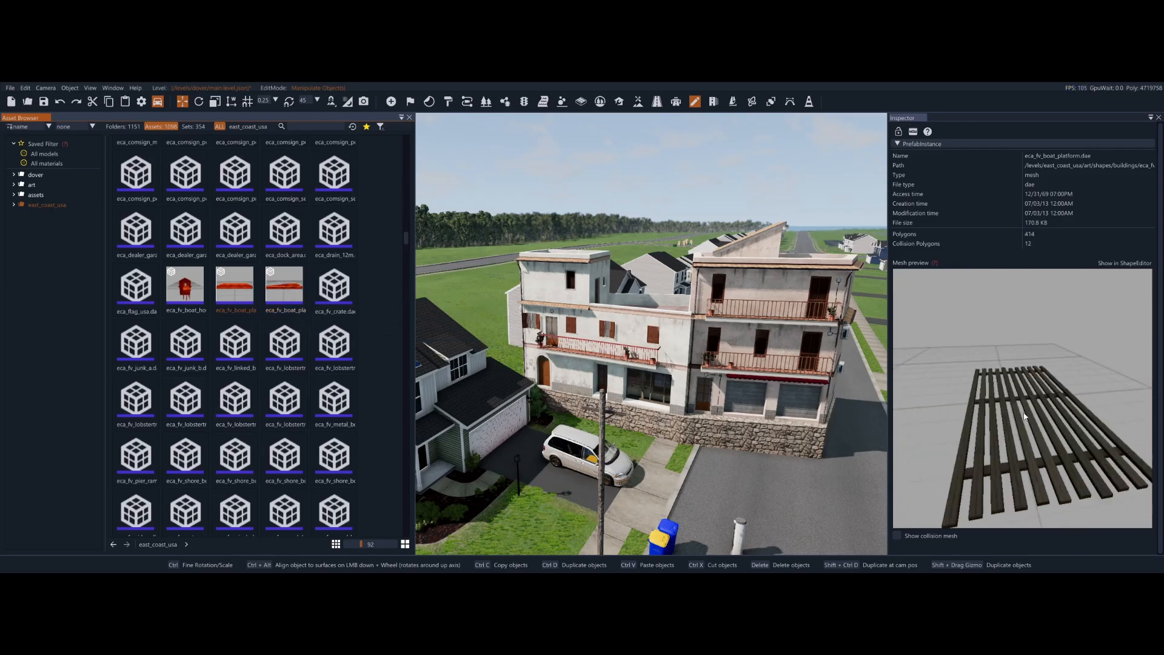
pyautogui.click(169, 290)
pyautogui.click(135, 284)
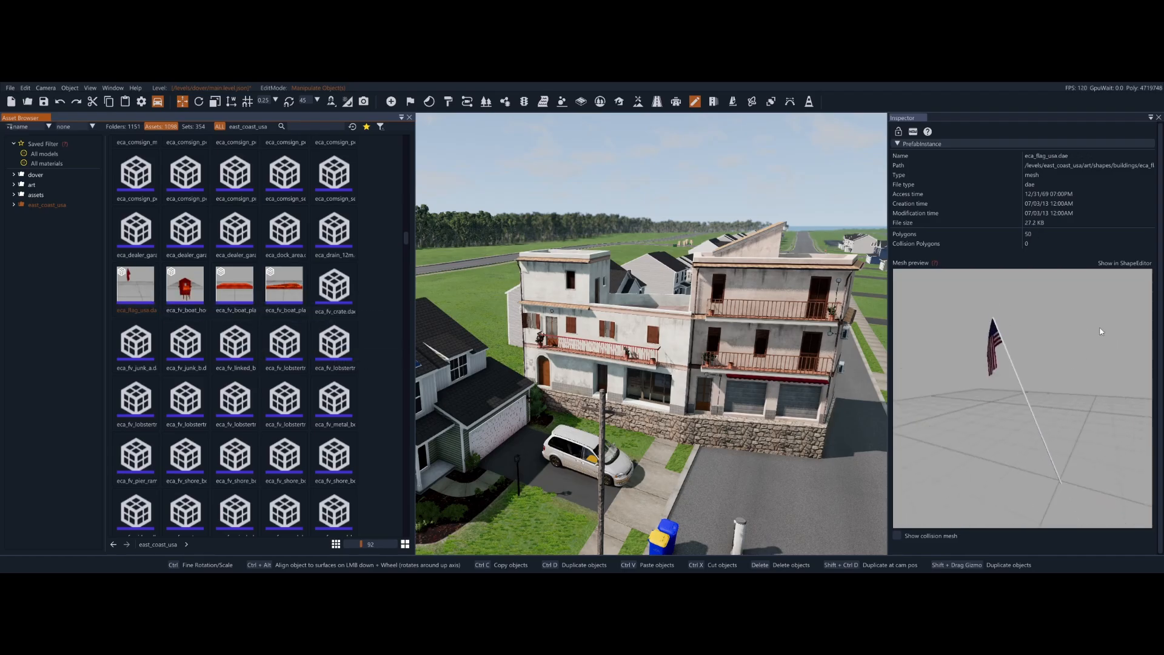
# Place the eca_flag_usa model on the road in front of the Italian building's stone wall.
pyautogui.moveTo(136, 284); pyautogui.dragTo(697, 482)
pyautogui.press('d')
pyautogui.moveTo(697, 482); pyautogui.dragTo(619, 493, button='right')
pyautogui.moveTo(691, 388); pyautogui.dragTo(713, 415, button='right')
pyautogui.press('w')
pyautogui.click(715, 424)
pyautogui.press('w')
pyautogui.press('d')
pyautogui.click(681, 351)
pyautogui.click(713, 415)
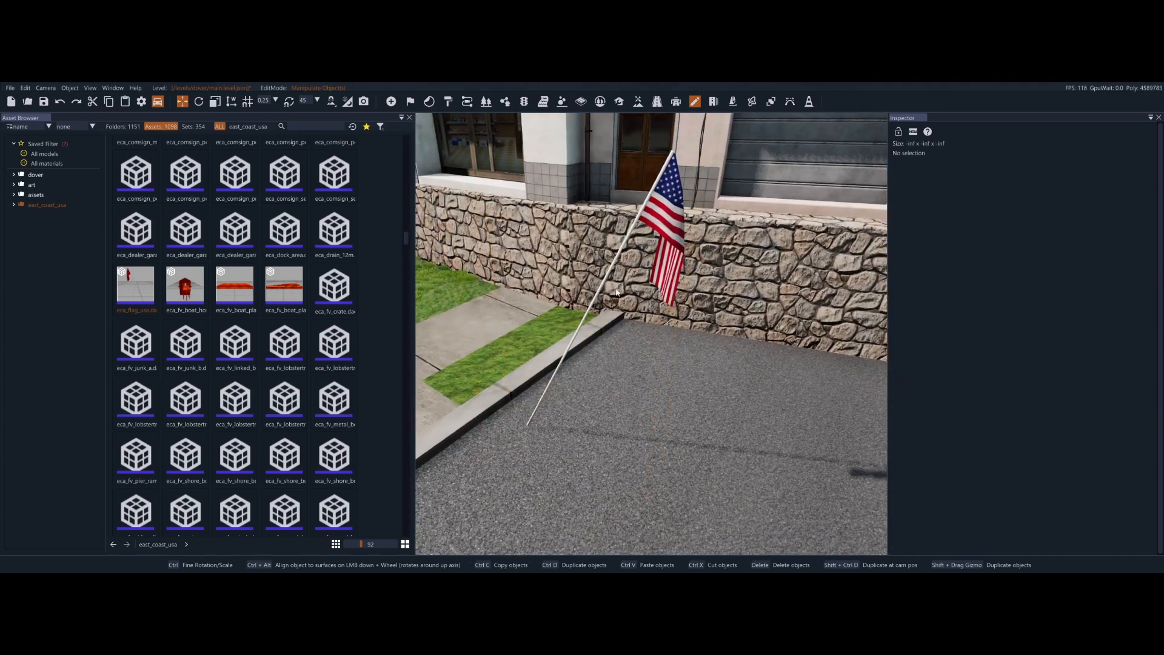
# Examine the placed flag from near and far and browse the other models in the east_coast_usa asset list.
pyautogui.moveTo(672, 224); pyautogui.dragTo(637, 221, button='right')
pyautogui.press('d')
pyautogui.press('a')
pyautogui.press('s')
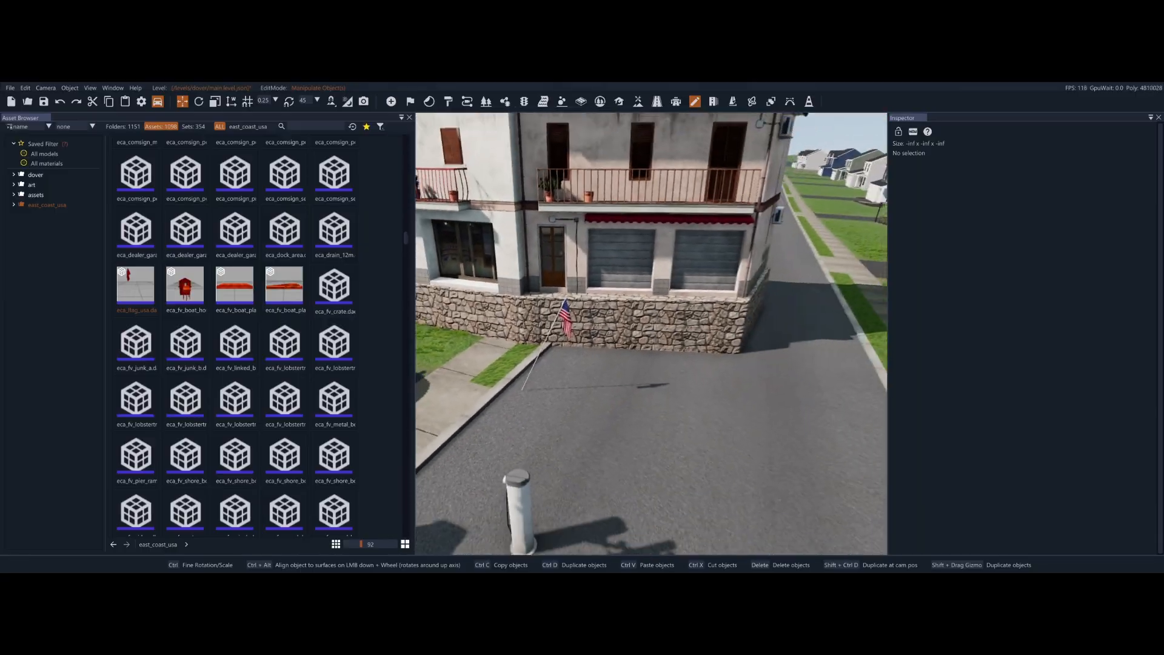
pyautogui.press('w')
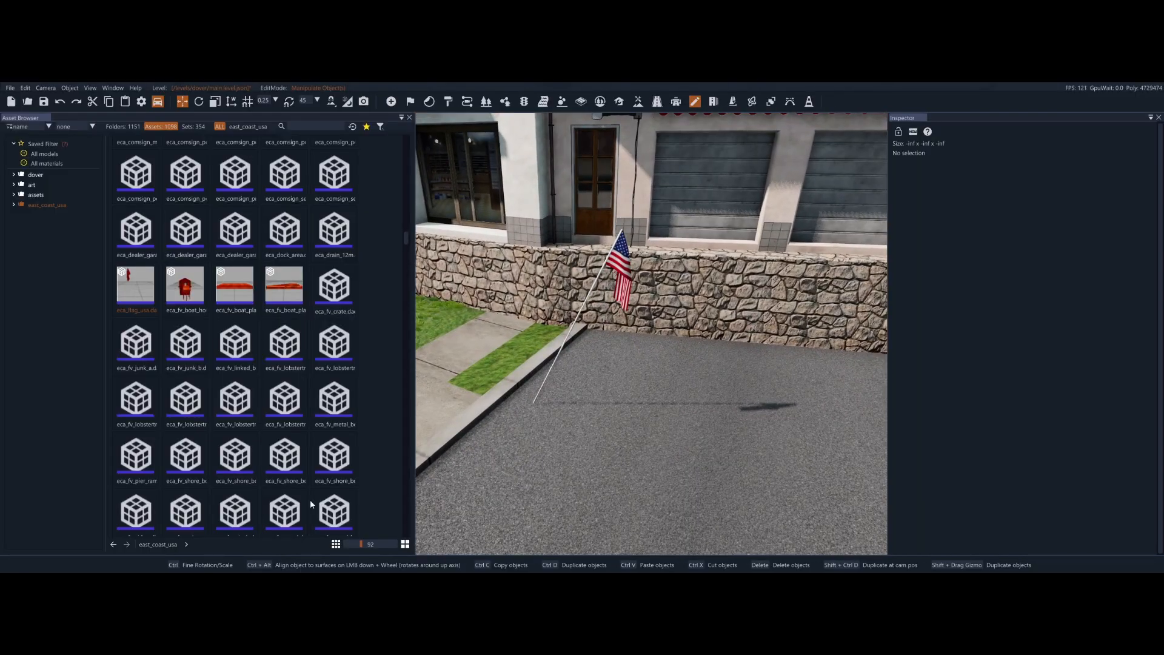
pyautogui.press('s')
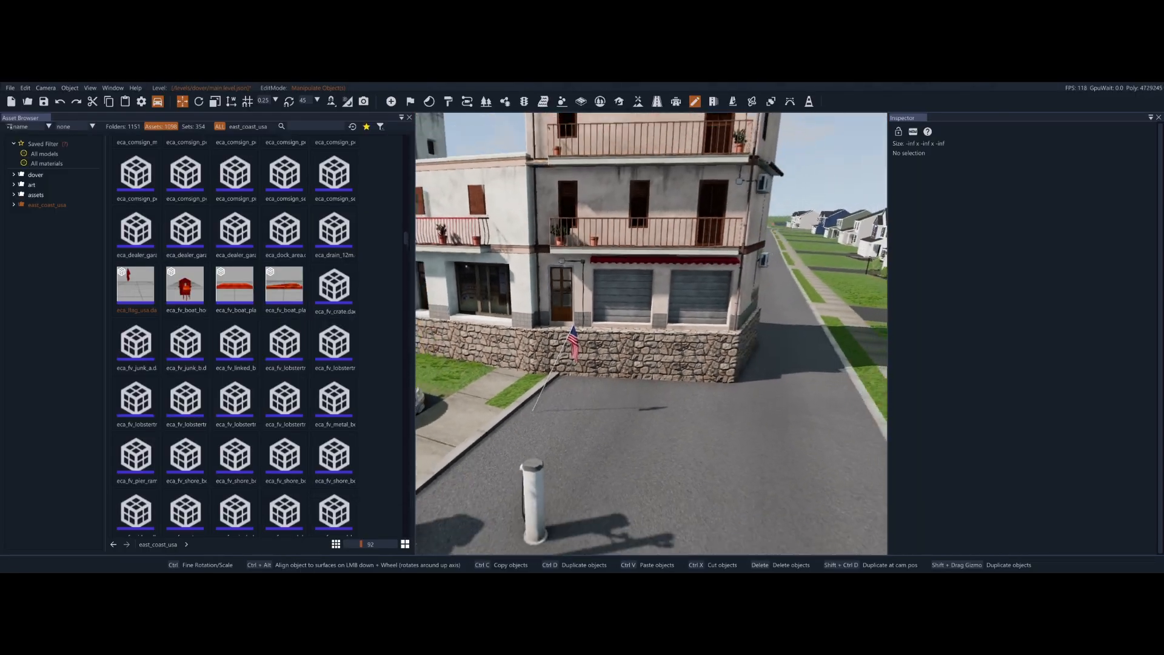
pyautogui.scroll(-3, 303, 372)
pyautogui.scroll(-5, 364, 303)
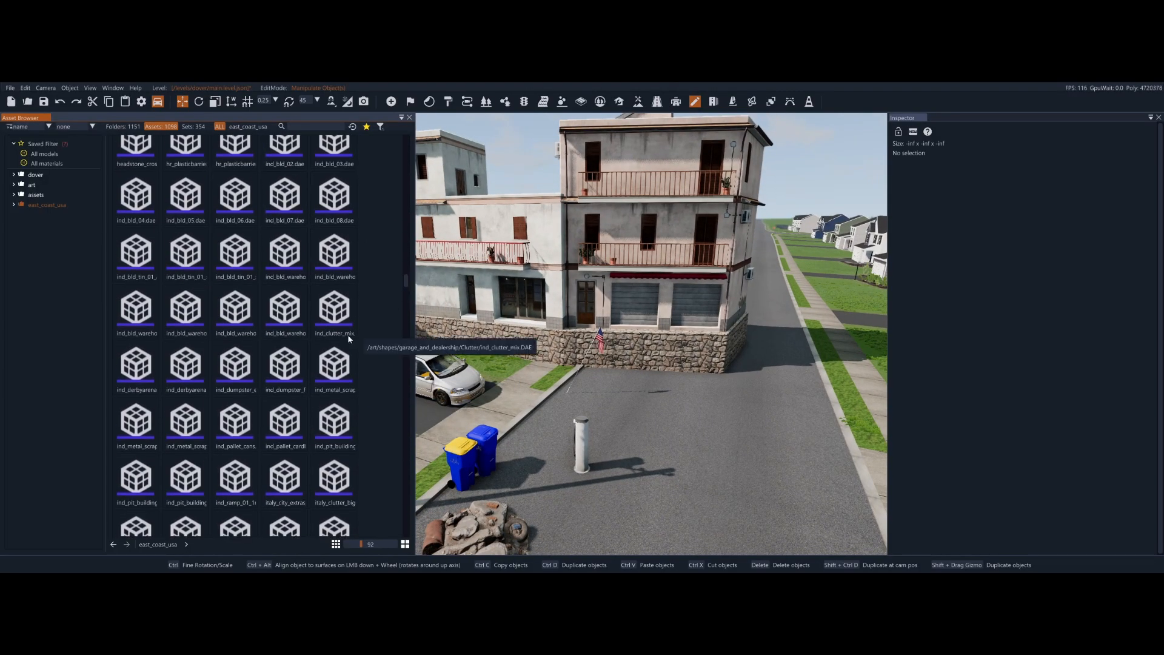
pyautogui.scroll(10, 365, 285)
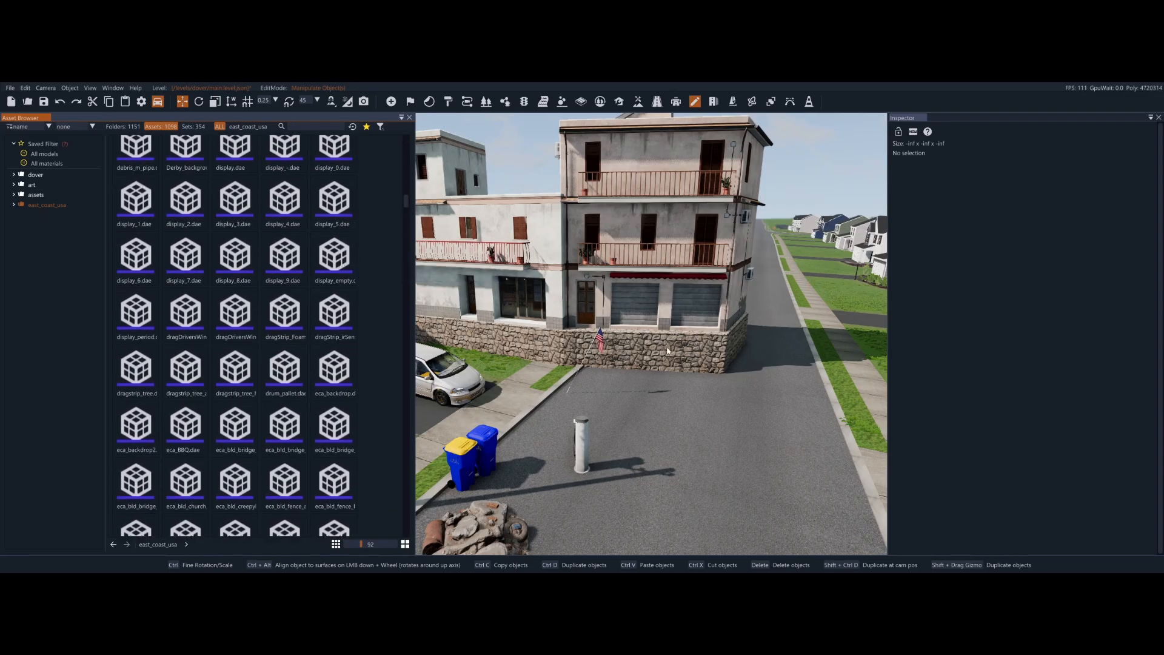
# Open the Material Editor and select the Italian building with the balconies.
pyautogui.click(113, 88)
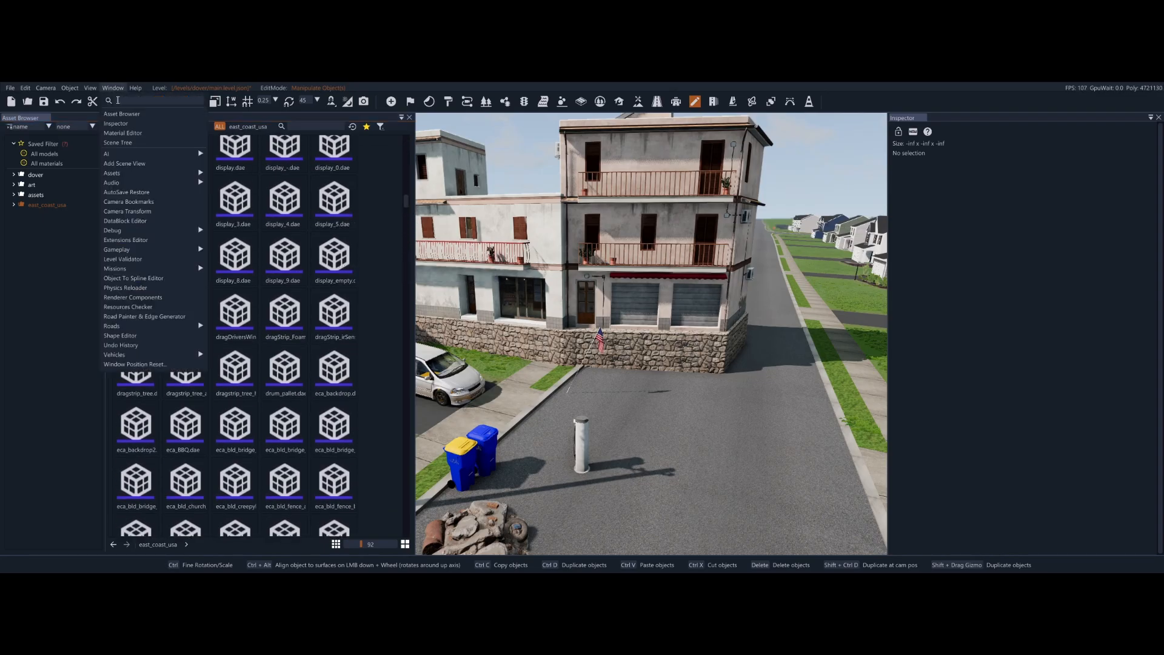
pyautogui.click(121, 134)
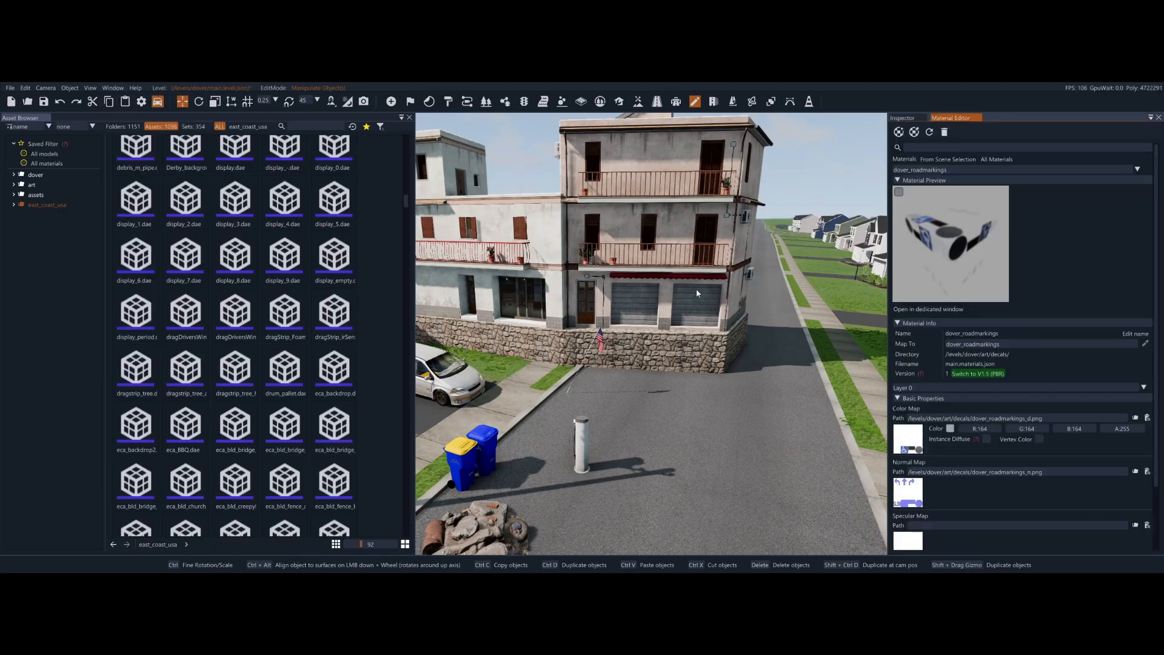
pyautogui.click(690, 286)
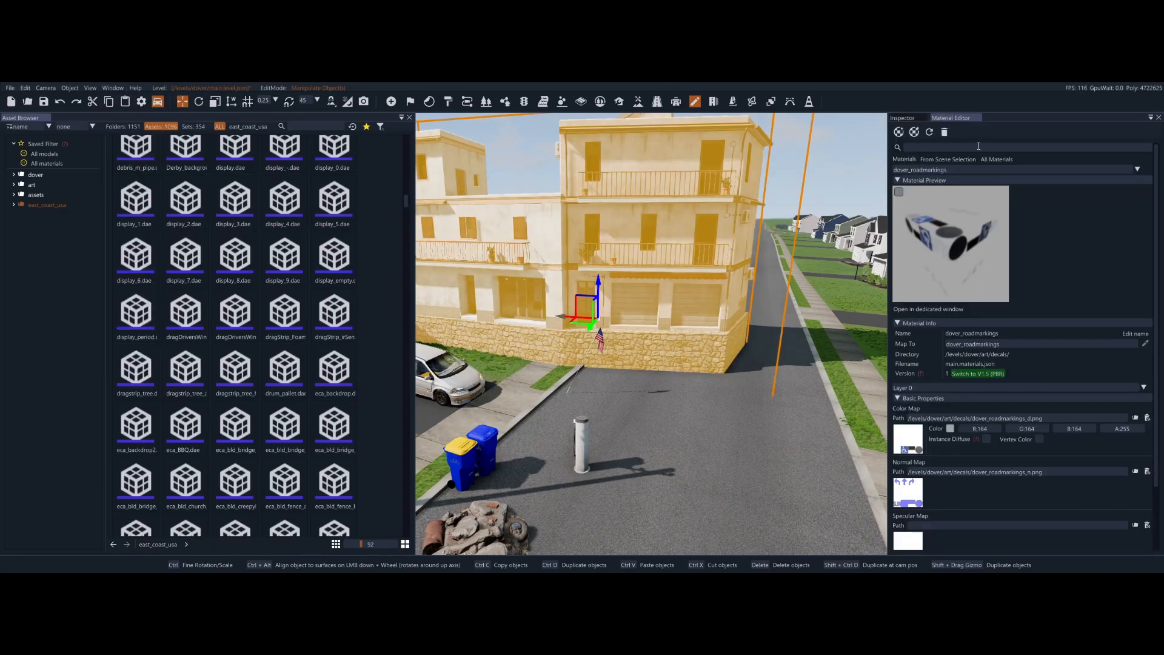
pyautogui.moveTo(722, 262); pyautogui.dragTo(722, 261, button='right')
pyautogui.press('w')
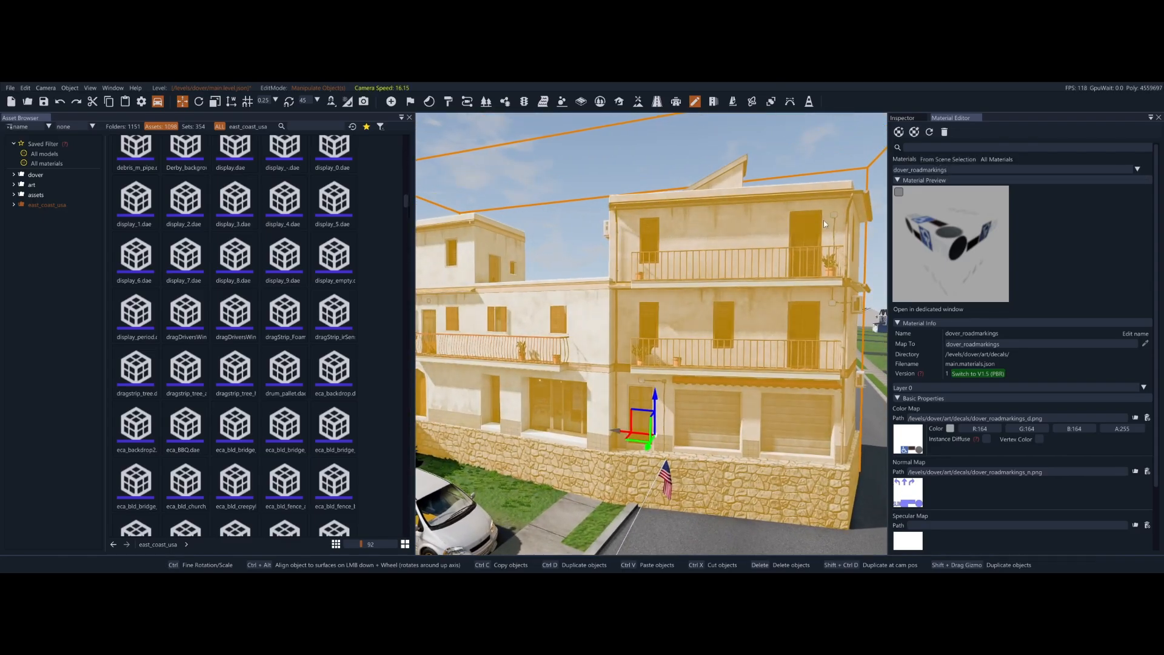
# List the materials from the scene selection and load italy_bld_roof_tiles in the Material Editor.
pyautogui.click(940, 160)
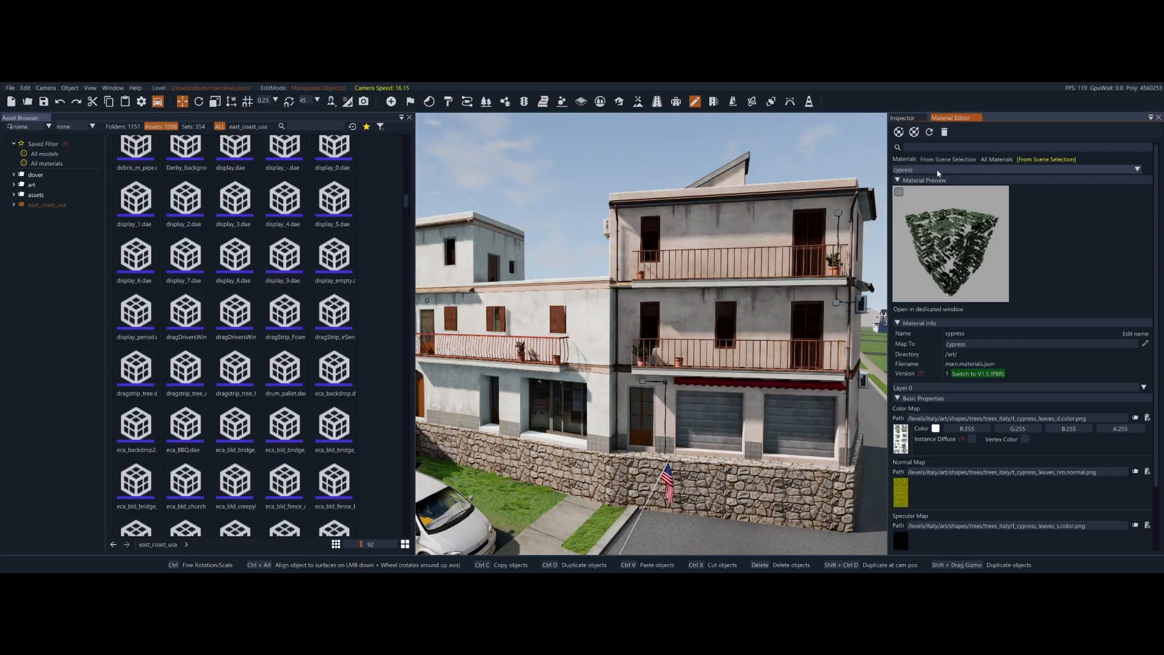
pyautogui.click(937, 170)
pyautogui.scroll(-1, 1030, 203)
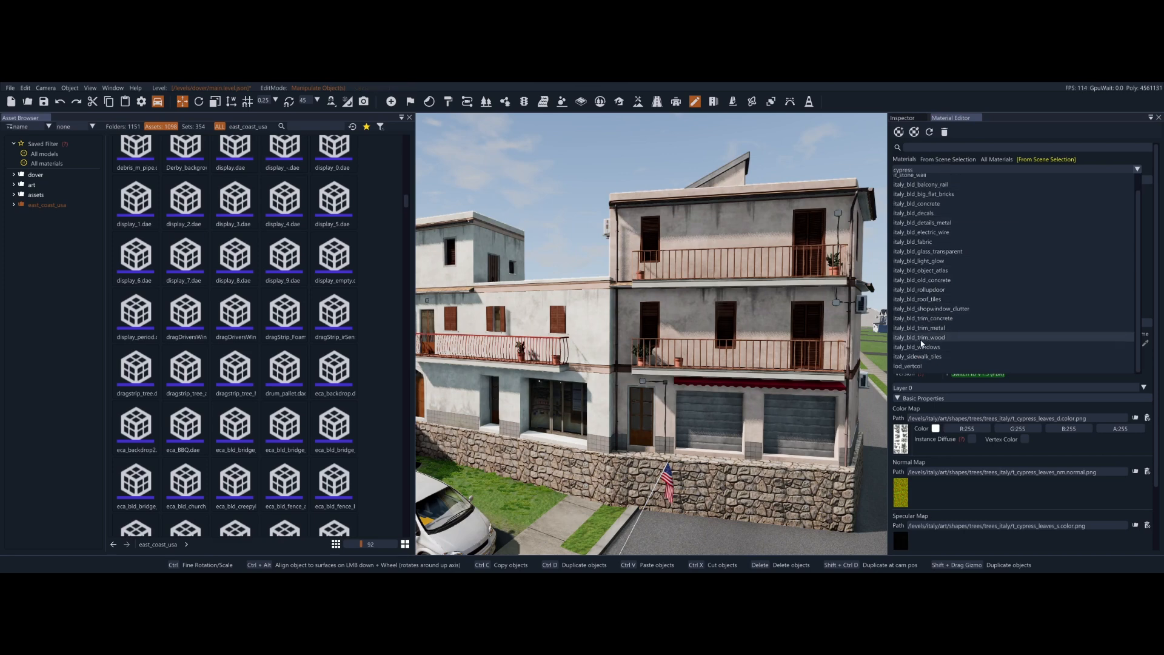
pyautogui.click(930, 300)
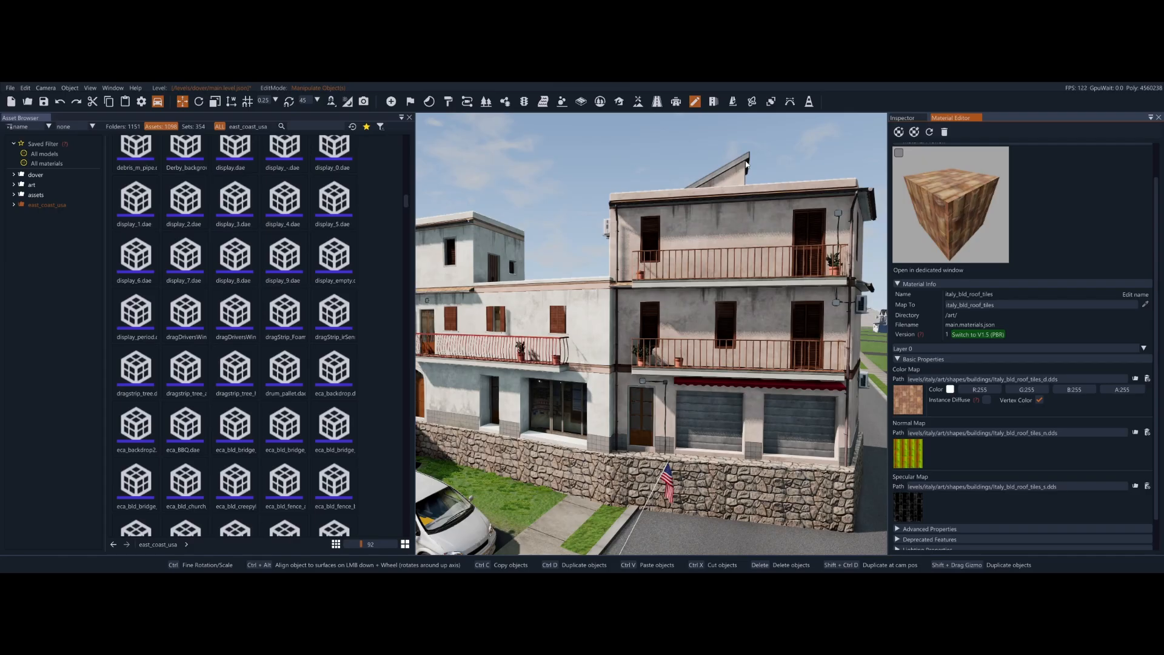
# Switch the game from fullscreen to windowed mode.
pyautogui.hotkey('alt', 'Return')
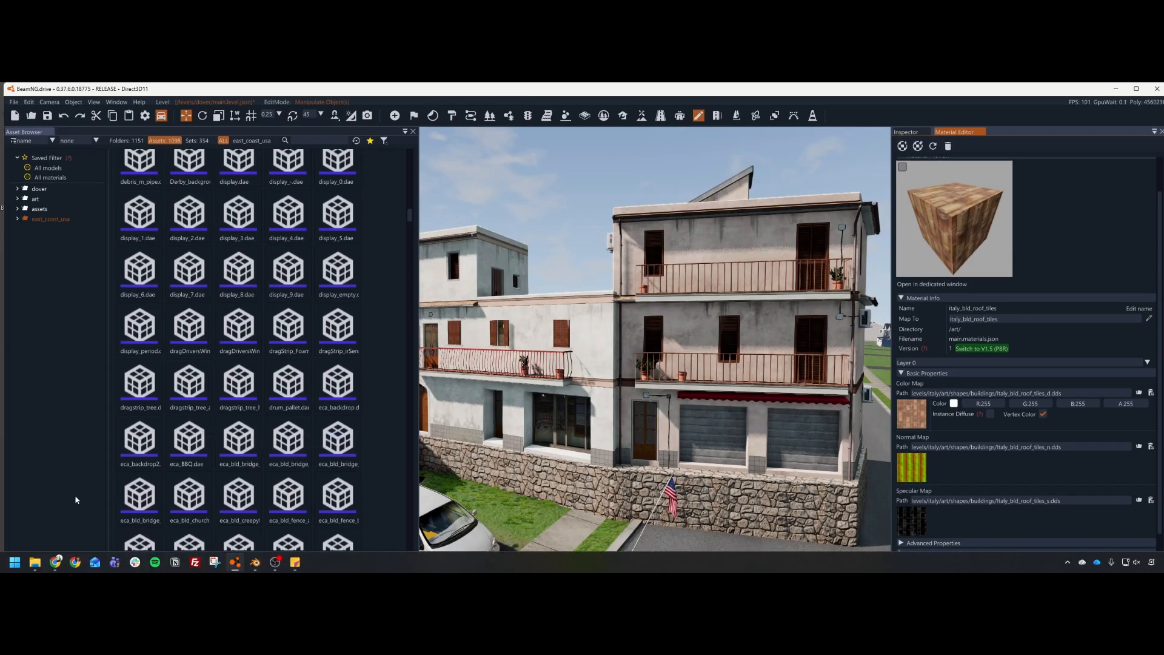
pyautogui.click(34, 562)
pyautogui.click(206, 187)
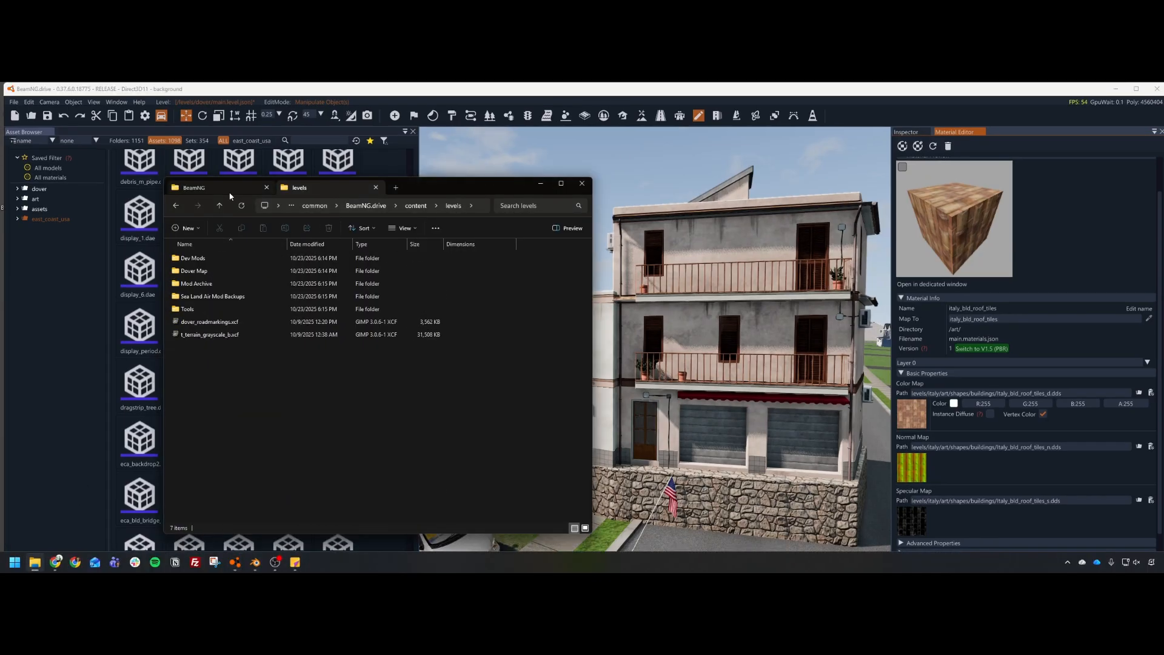
pyautogui.click(267, 188)
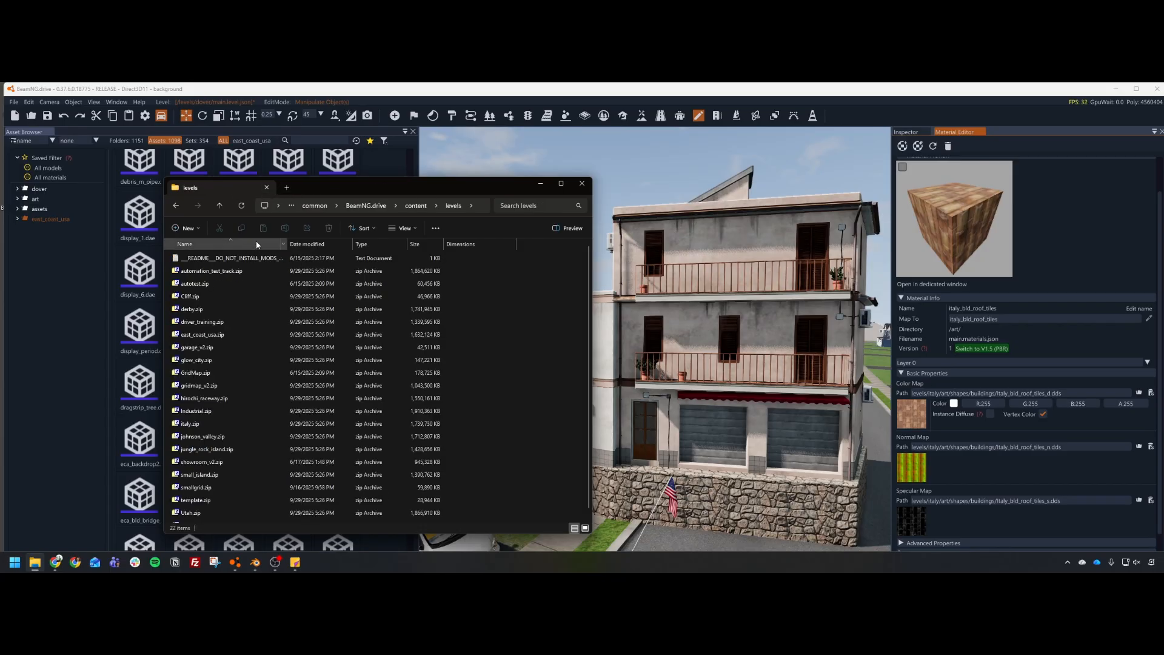
pyautogui.click(581, 183)
# Uncover the desktop beside the game window and open the levels > dover > art folder inside the current folder.
pyautogui.moveTo(324, 95); pyautogui.dragTo(324, 116)
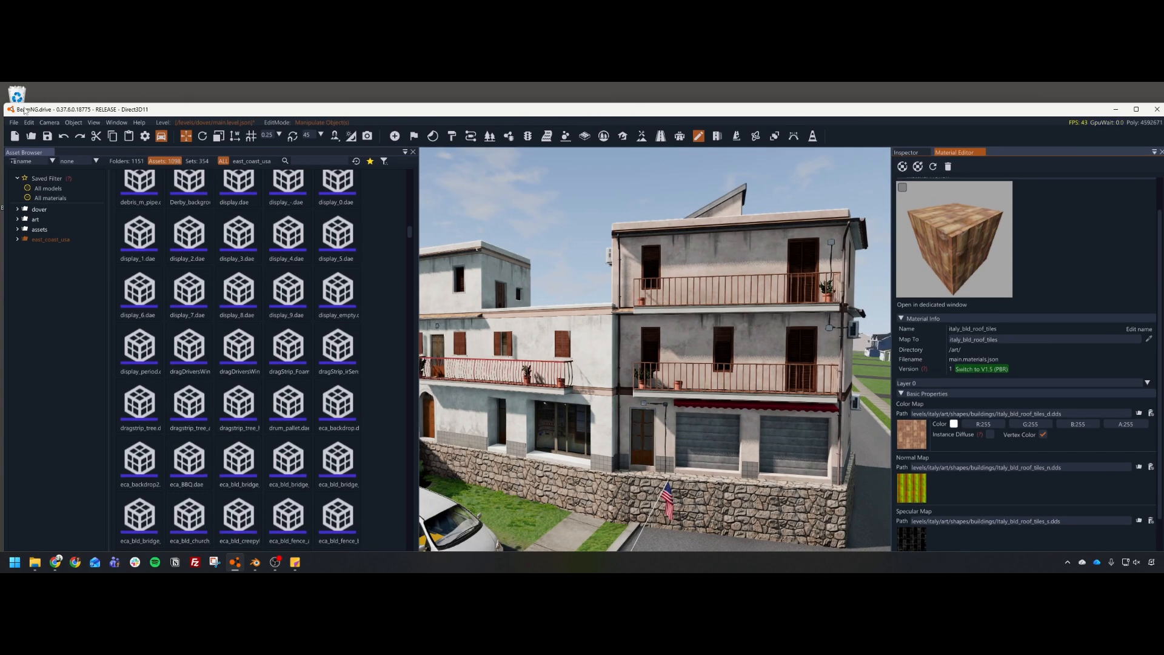
pyautogui.moveTo(3, 207); pyautogui.dragTo(85, 208)
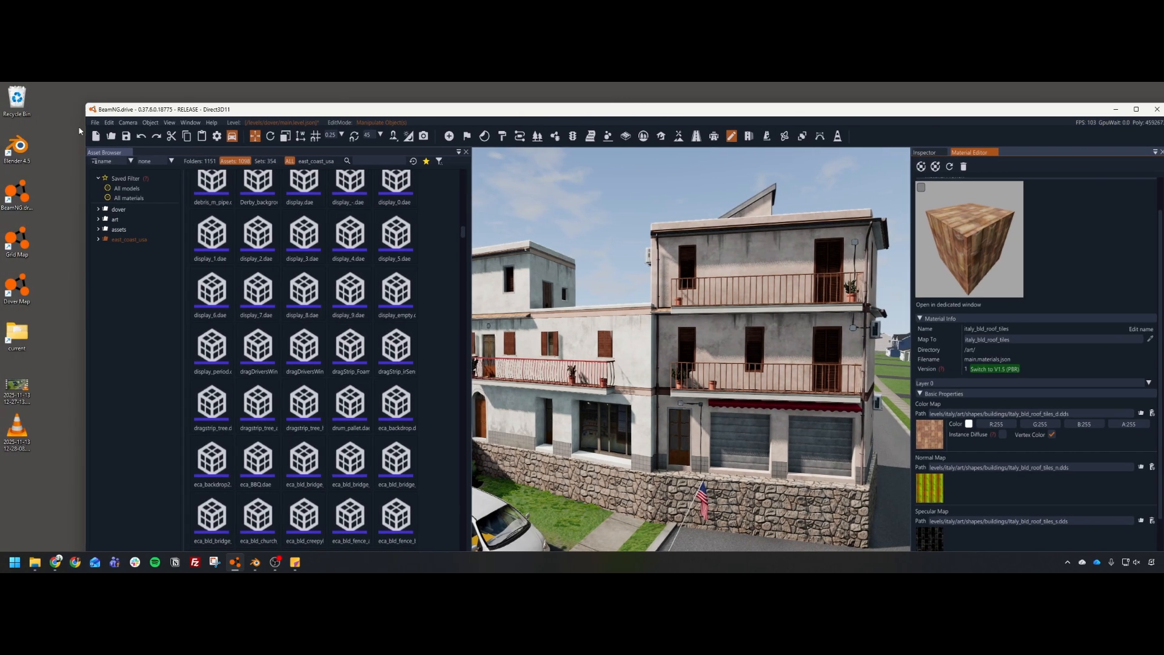
pyautogui.doubleClick(17, 333)
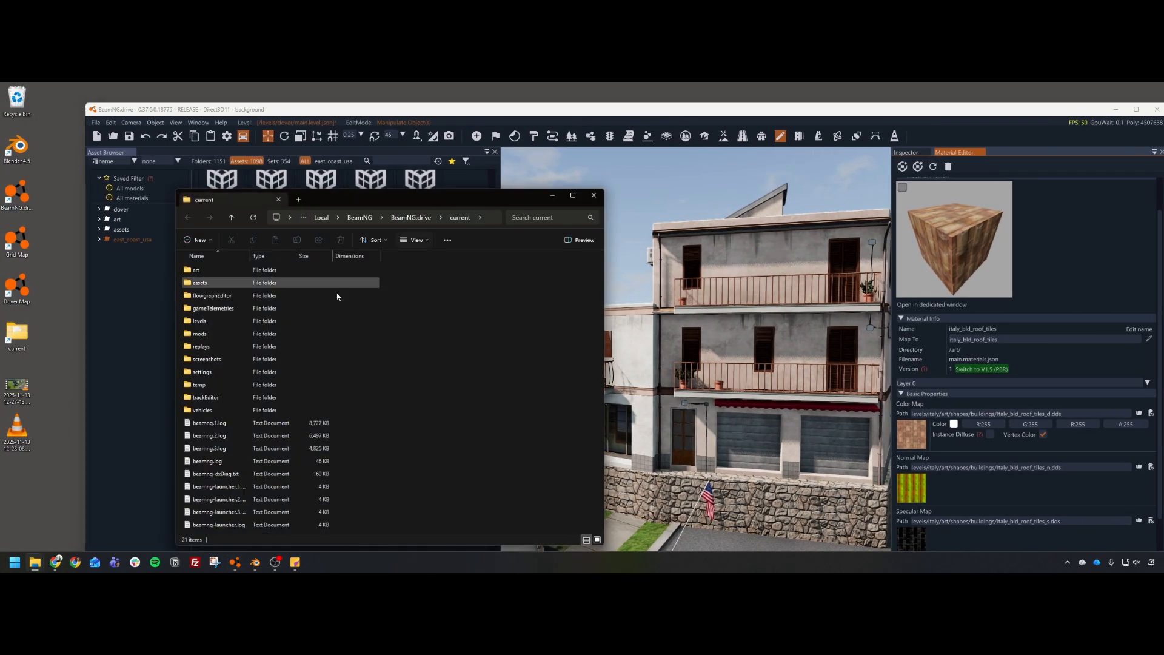
pyautogui.click(219, 325)
pyautogui.doubleClick(218, 325)
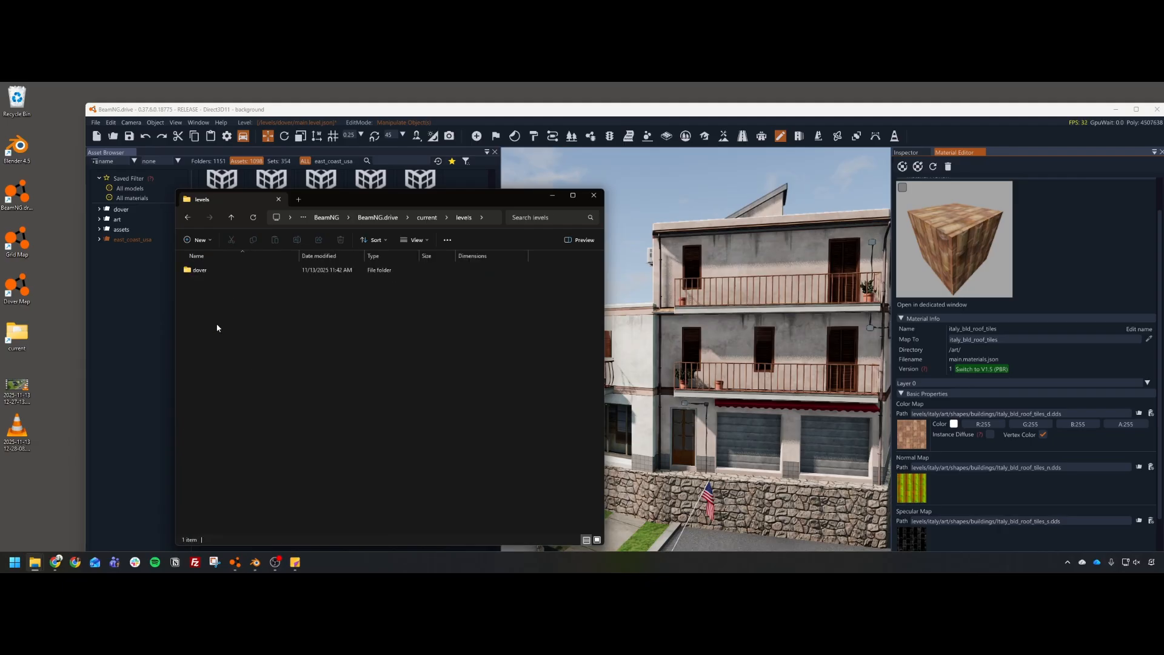
pyautogui.doubleClick(188, 270)
pyautogui.moveTo(330, 202); pyautogui.dragTo(531, 167)
pyautogui.doubleClick(397, 239)
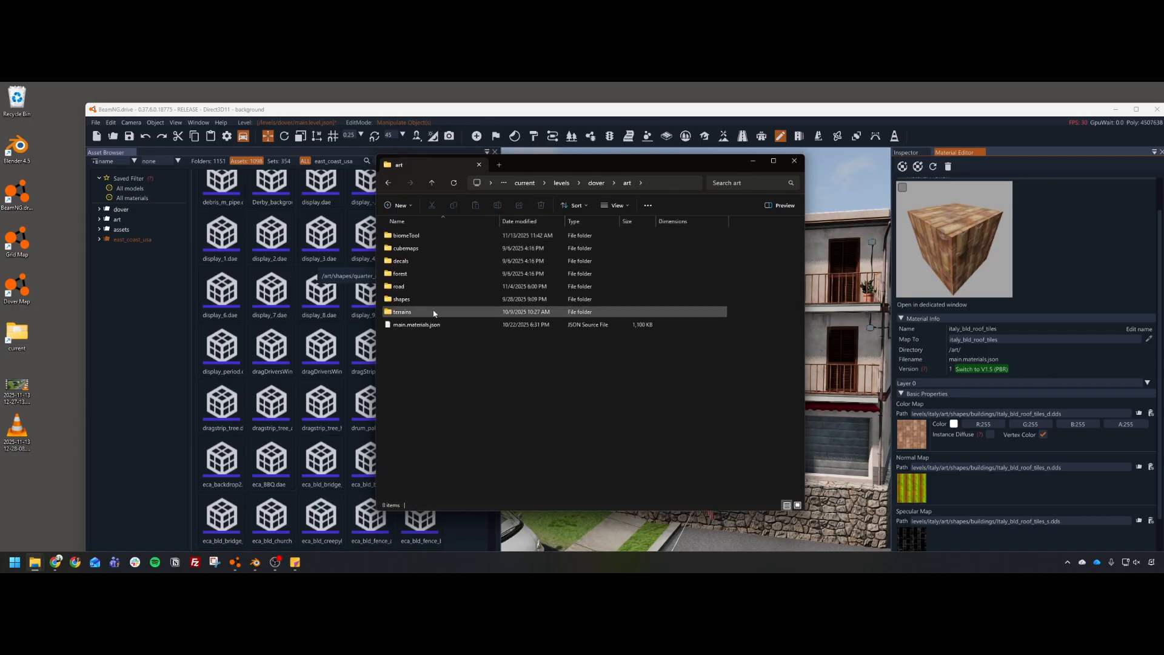
# Open main.materials.json in the code editor and arrange the windows so the Material Editor stays in view.
pyautogui.click(413, 325)
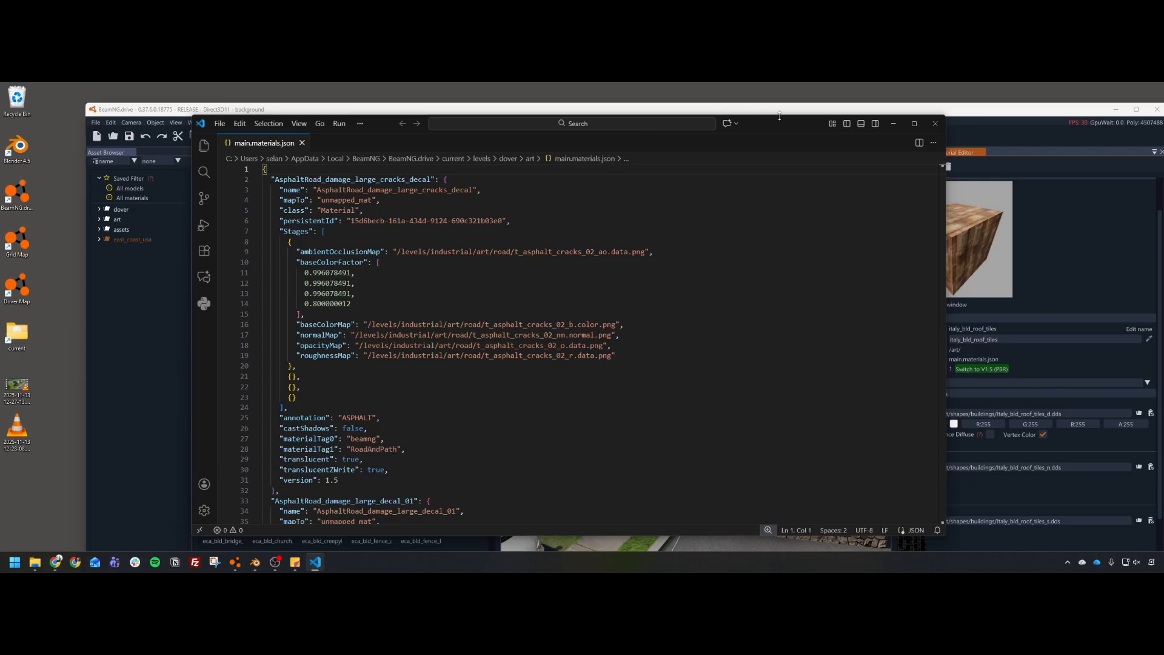
pyautogui.doubleClick(1055, 114)
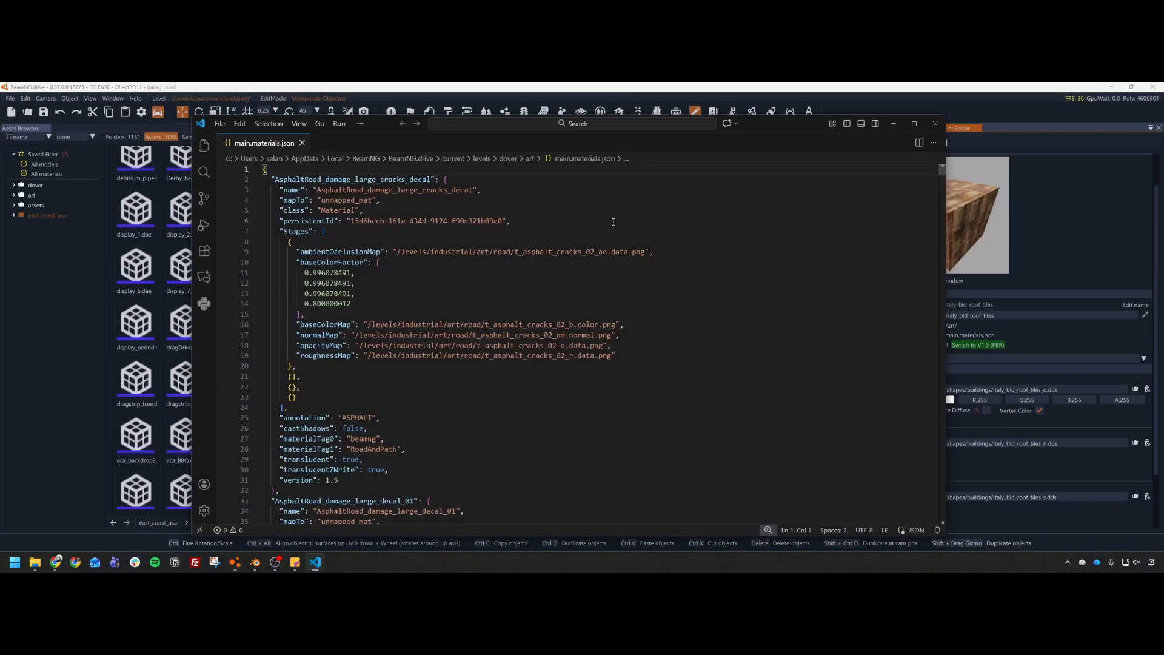
pyautogui.moveTo(944, 163); pyautogui.dragTo(838, 163)
# Search main.materials.json for "italy_bld_roof" and examine the texture paths in the italy_bld_roof_tiles entry.
pyautogui.doubleClick(477, 333)
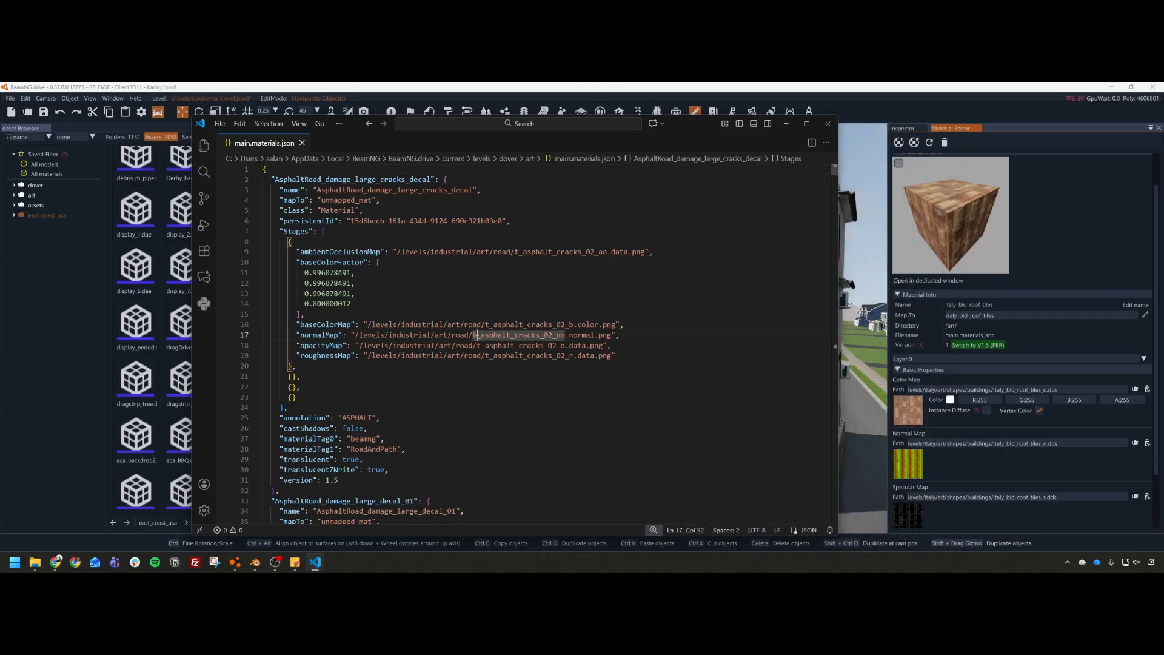
pyautogui.hotkey('ctrl', 'f')
pyautogui.write('italy_')
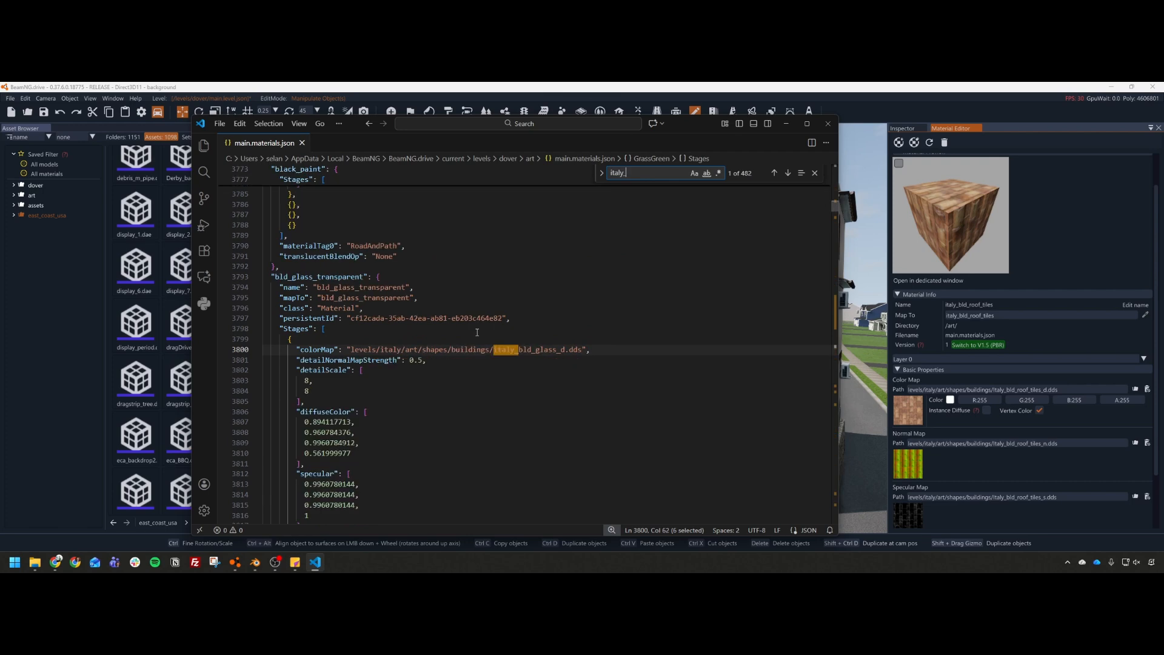
pyautogui.write('bld_roof')
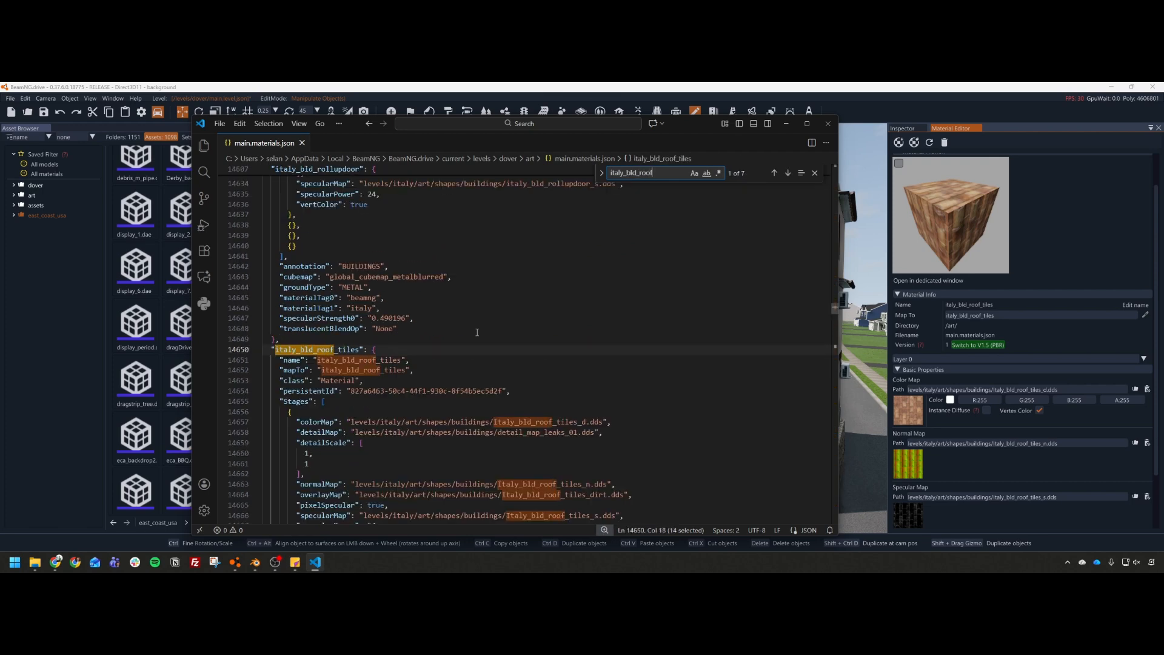
pyautogui.scroll(-2, 419, 302)
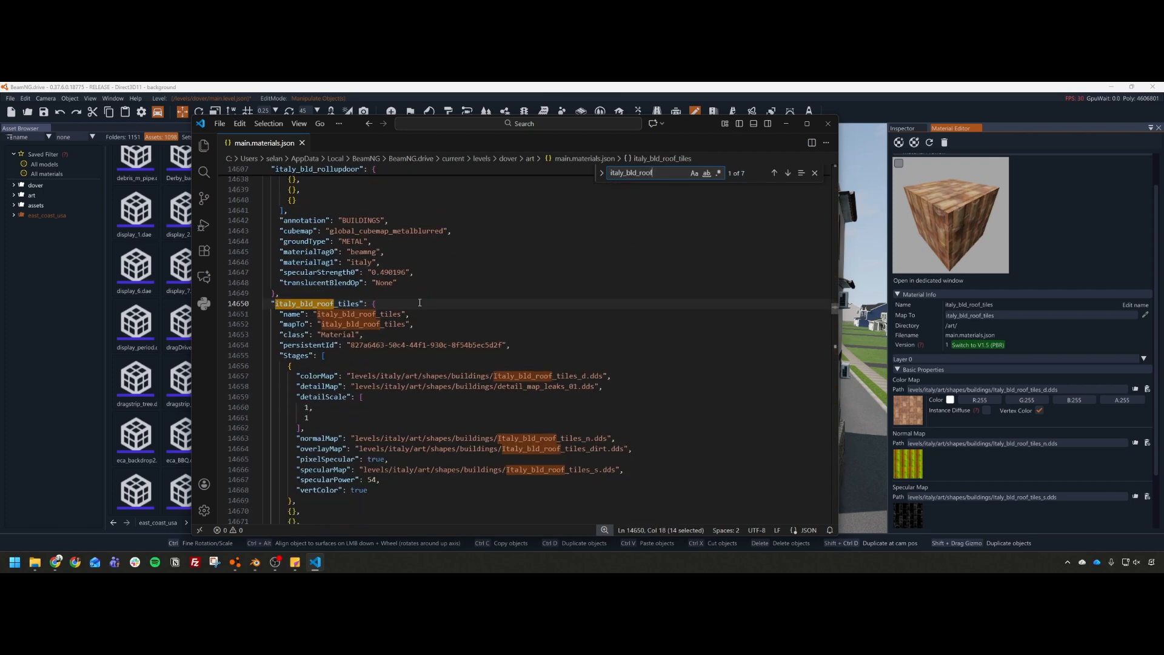
# Examine the whole italy_bld_roof_tiles entry in main.materials.json, from its name down to its material tags.
pyautogui.click(257, 305)
pyautogui.click(257, 304)
pyautogui.scroll(-3, 257, 299)
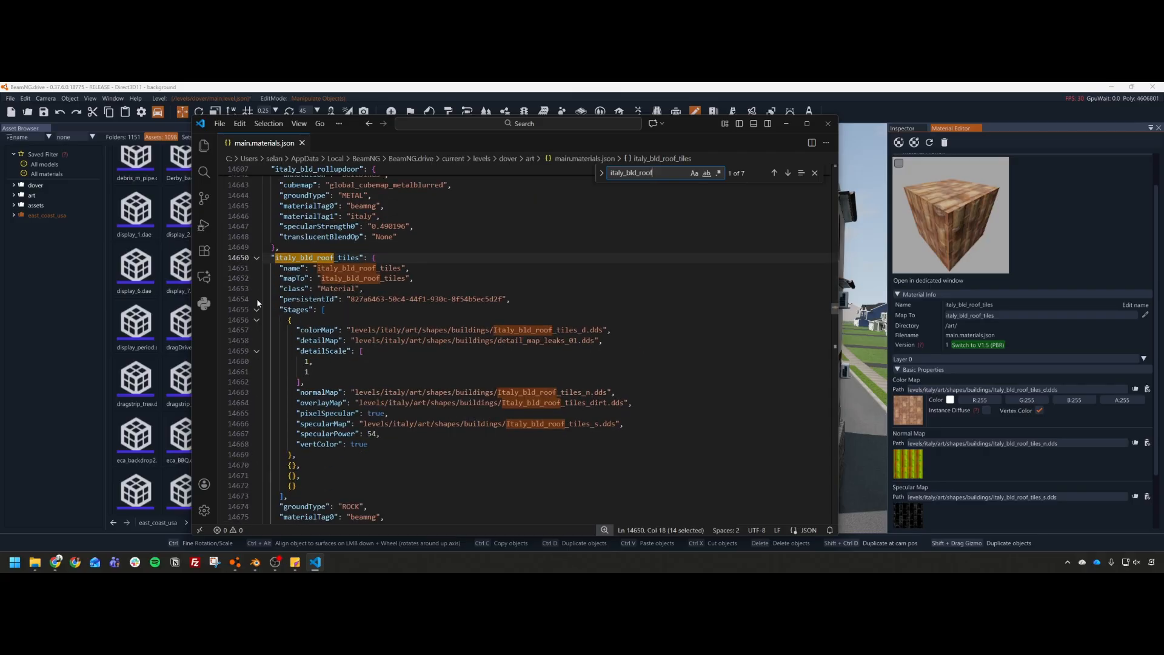
pyautogui.scroll(-1, 339, 438)
pyautogui.scroll(2, 340, 439)
pyautogui.scroll(-2, 328, 455)
pyautogui.moveTo(288, 480); pyautogui.dragTo(243, 188)
pyautogui.scroll(2, 285, 230)
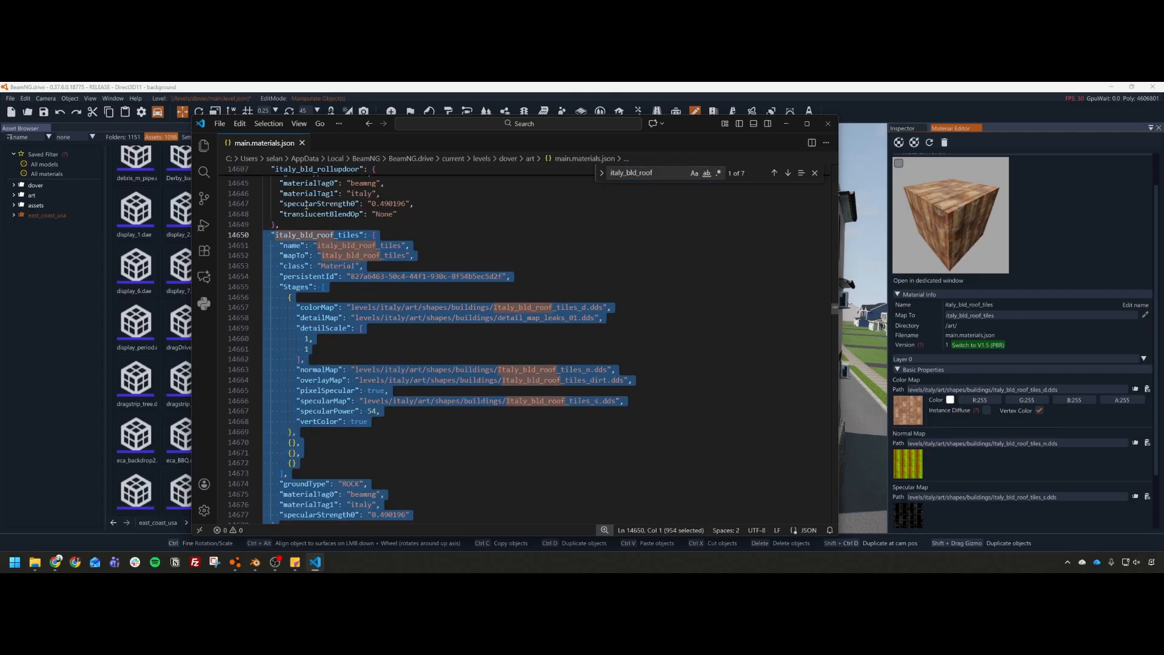
pyautogui.scroll(-1, 293, 238)
pyautogui.click(296, 235)
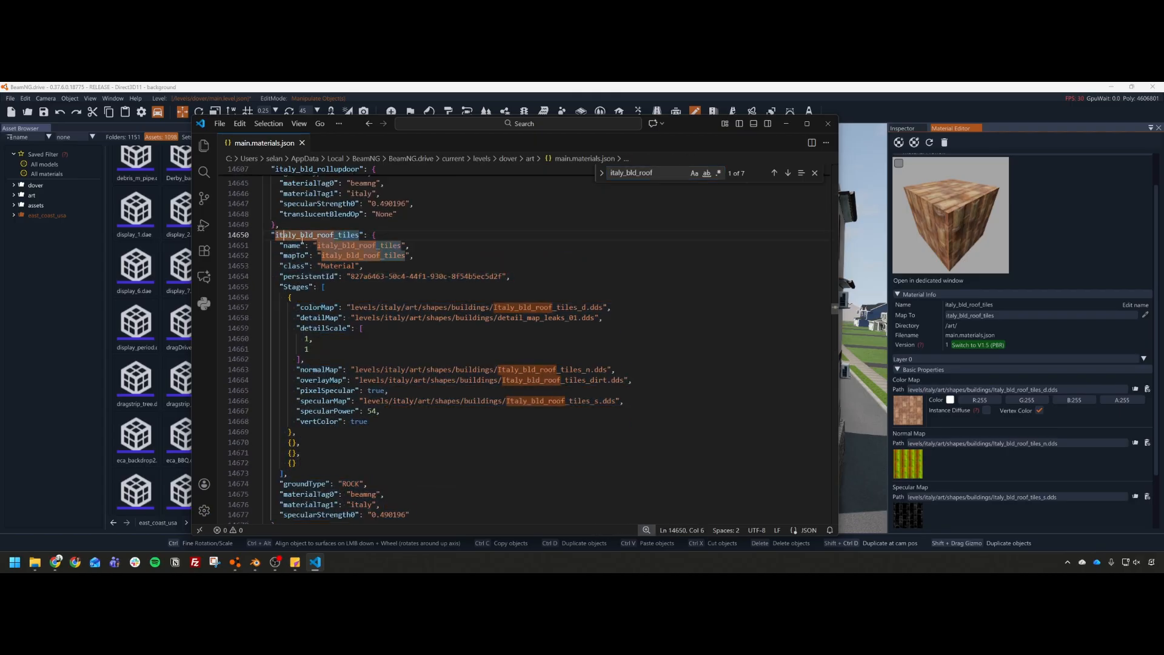
pyautogui.click(333, 235)
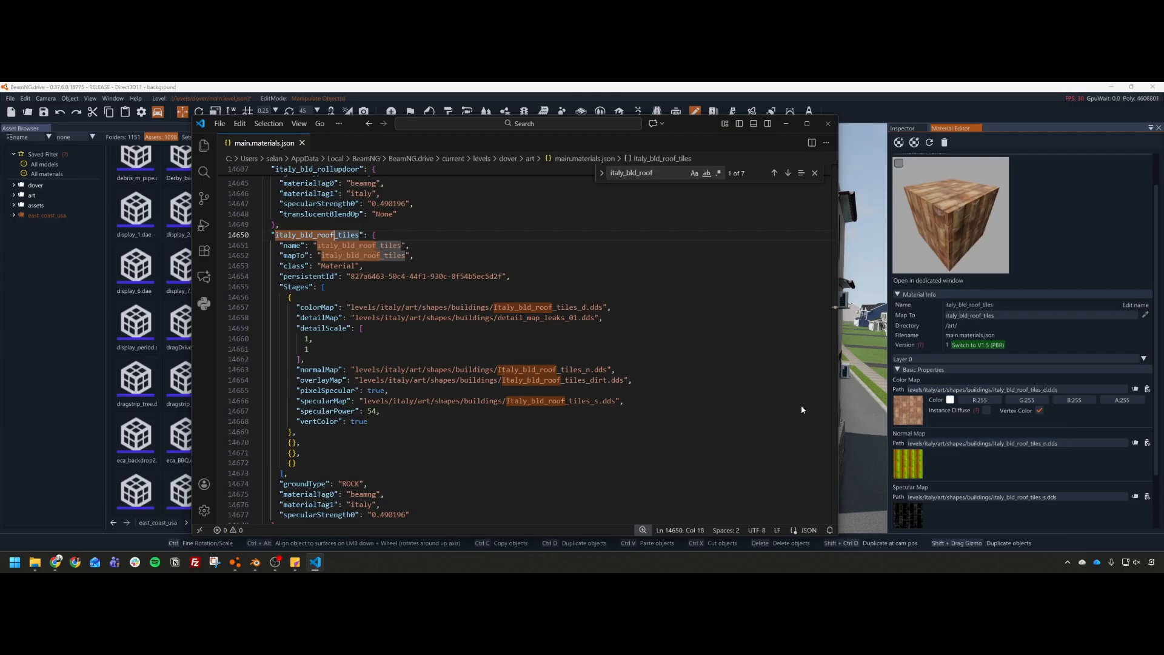
# Browse the dover level's art > shapes > buildings folder and return to the art folder.
pyautogui.moveTo(36, 564)
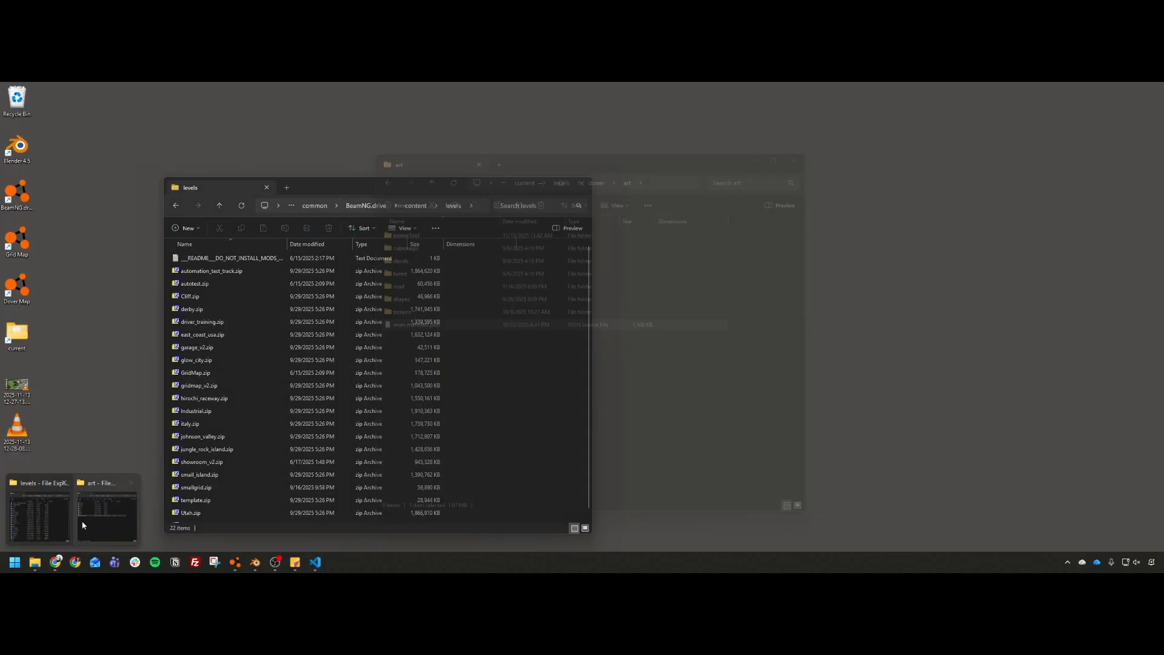
pyautogui.click(106, 509)
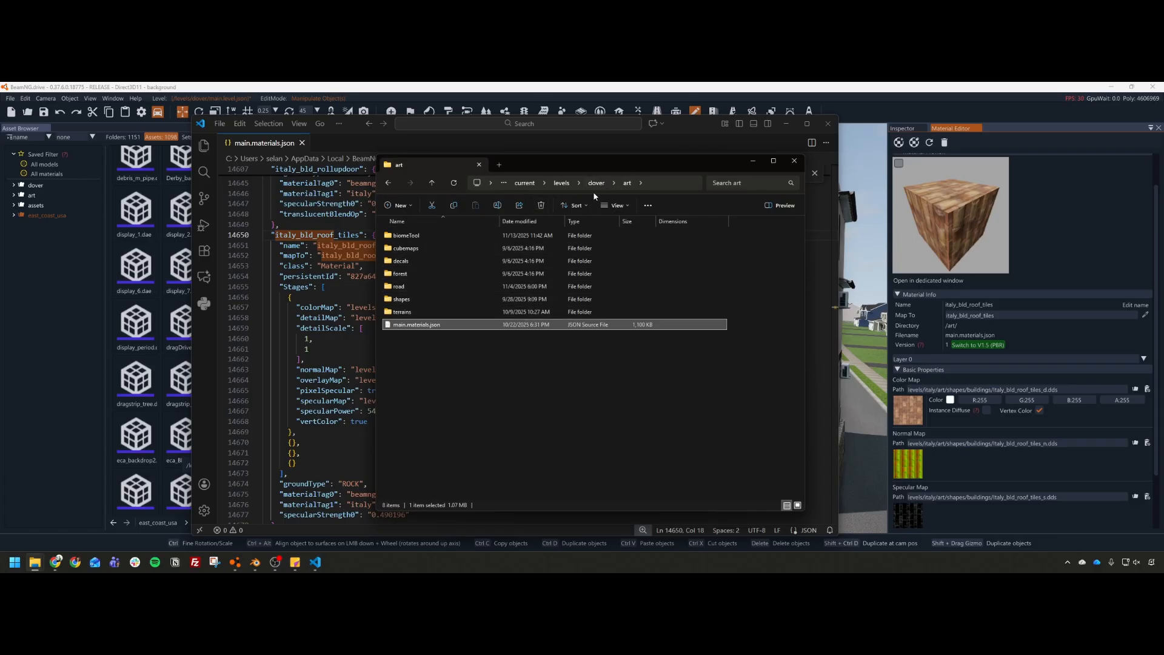
pyautogui.doubleClick(408, 301)
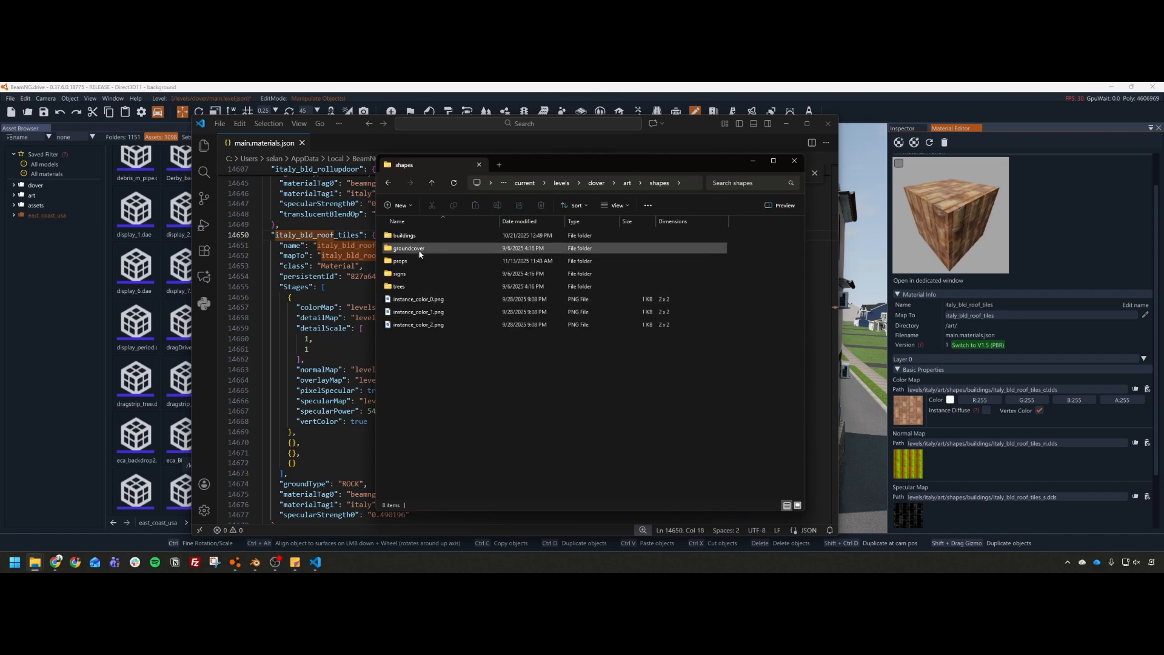
pyautogui.doubleClick(404, 235)
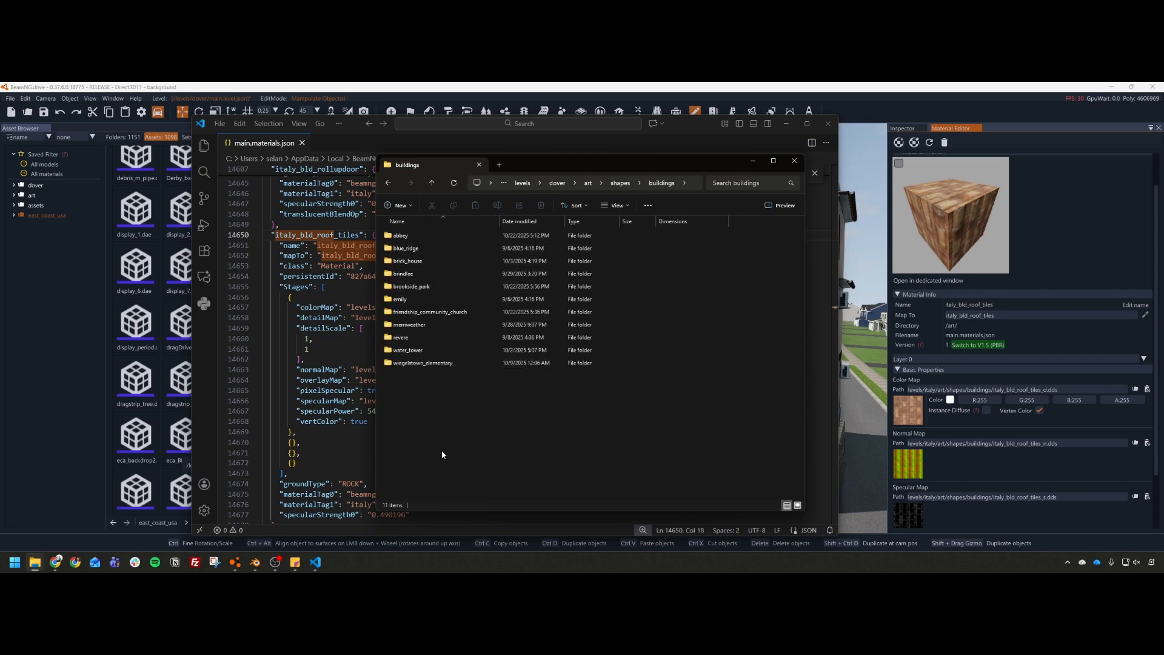
pyautogui.click(798, 506)
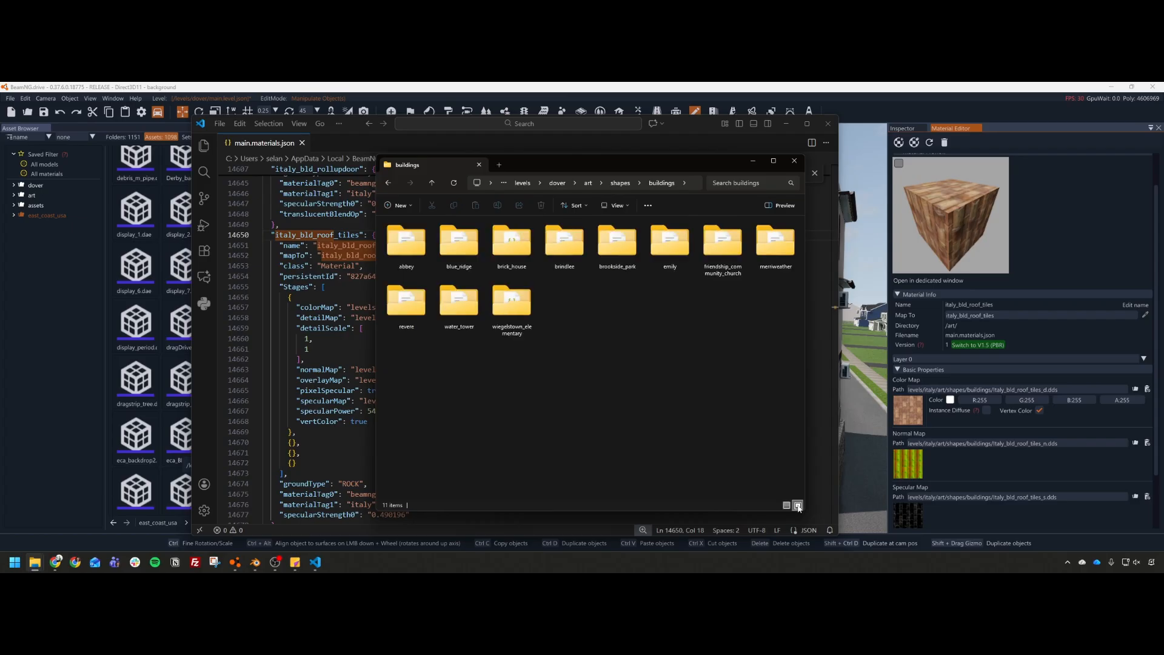
pyautogui.click(788, 506)
pyautogui.click(588, 183)
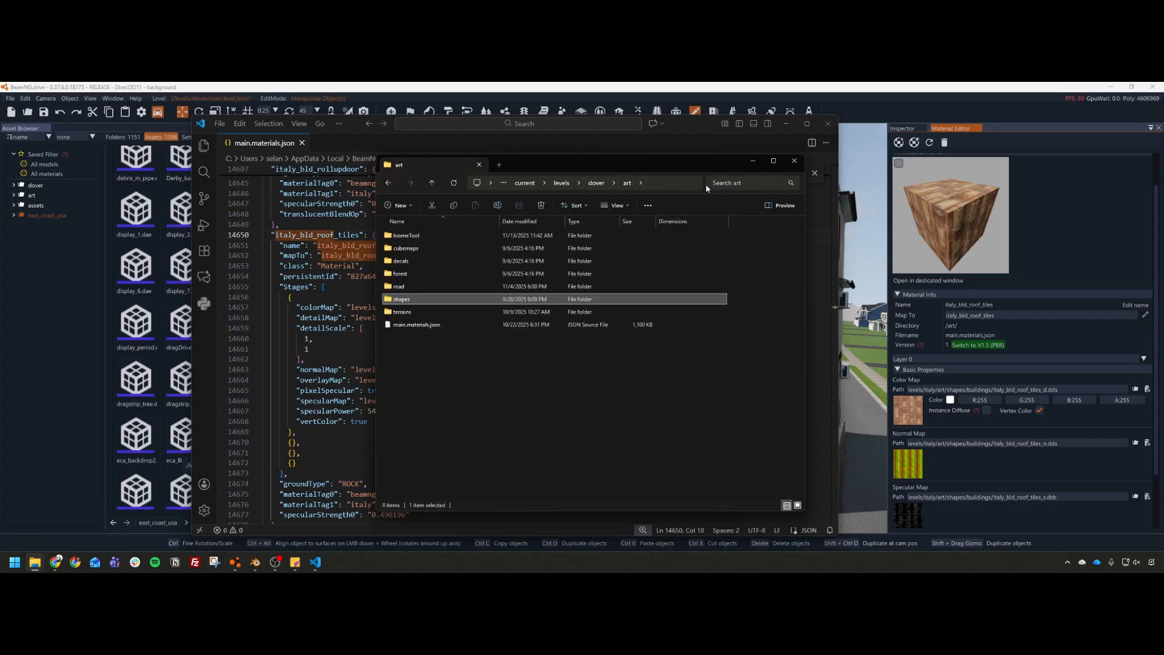
# Search the dover art folder for "italy_bld" and clear the search.
pyautogui.click(745, 183)
pyautogui.write('italy')
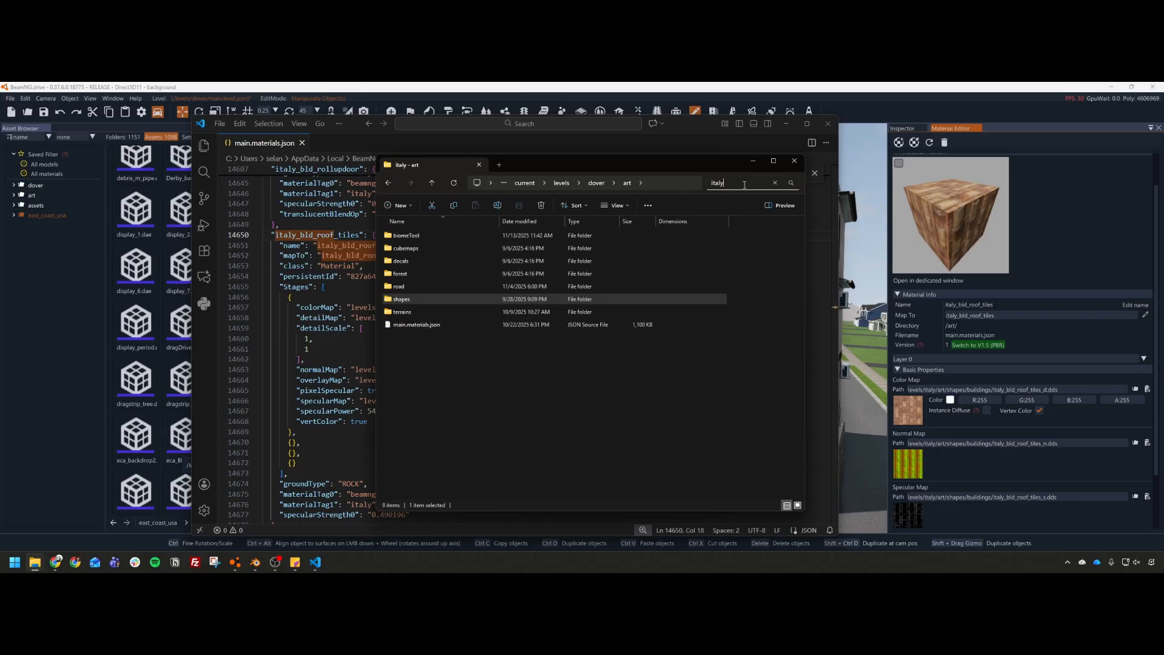
pyautogui.write('_bld')
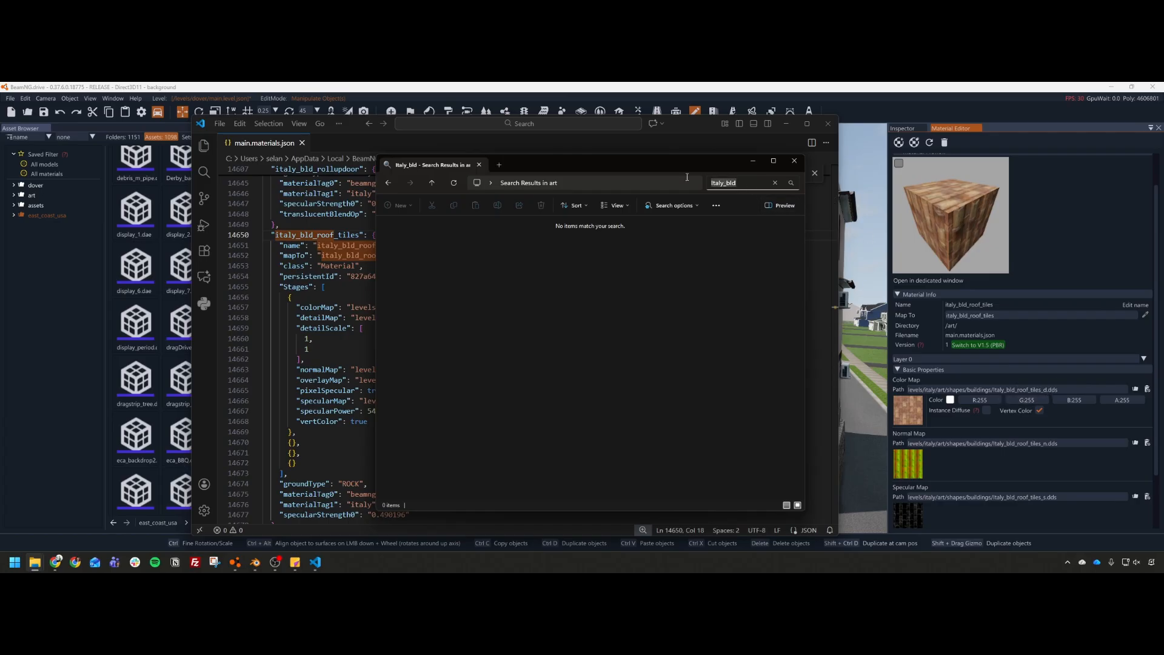
pyautogui.press('Escape')
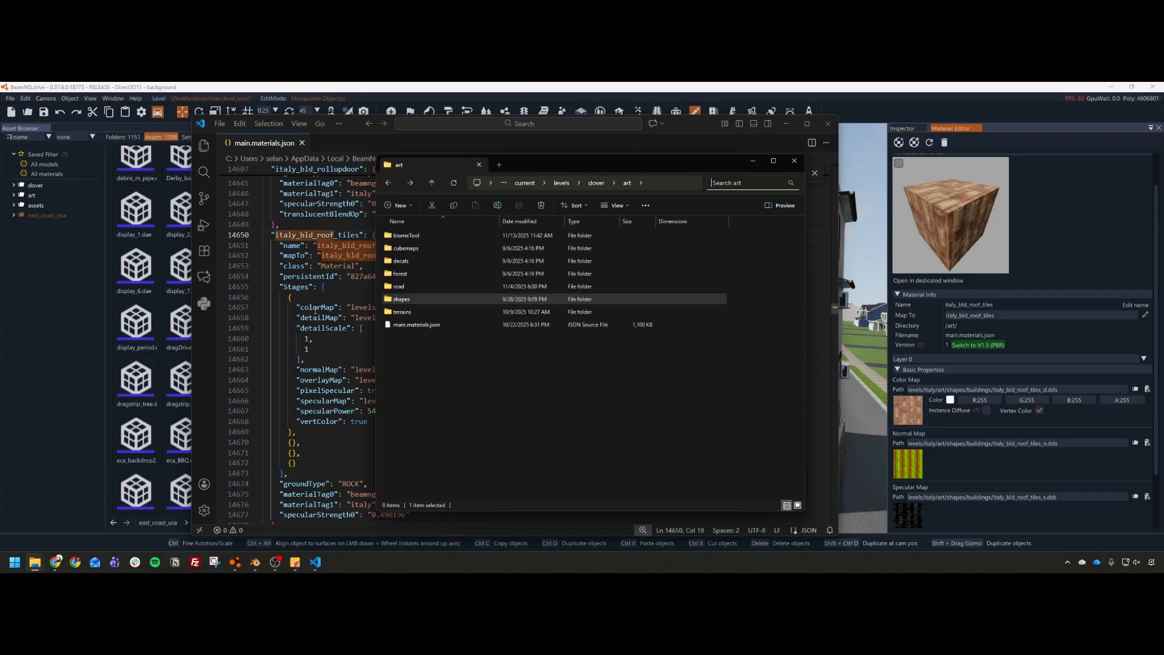
# Recheck the texture map paths in the italy_bld_roof_tiles entry and minimize the code editor.
pyautogui.click(315, 308)
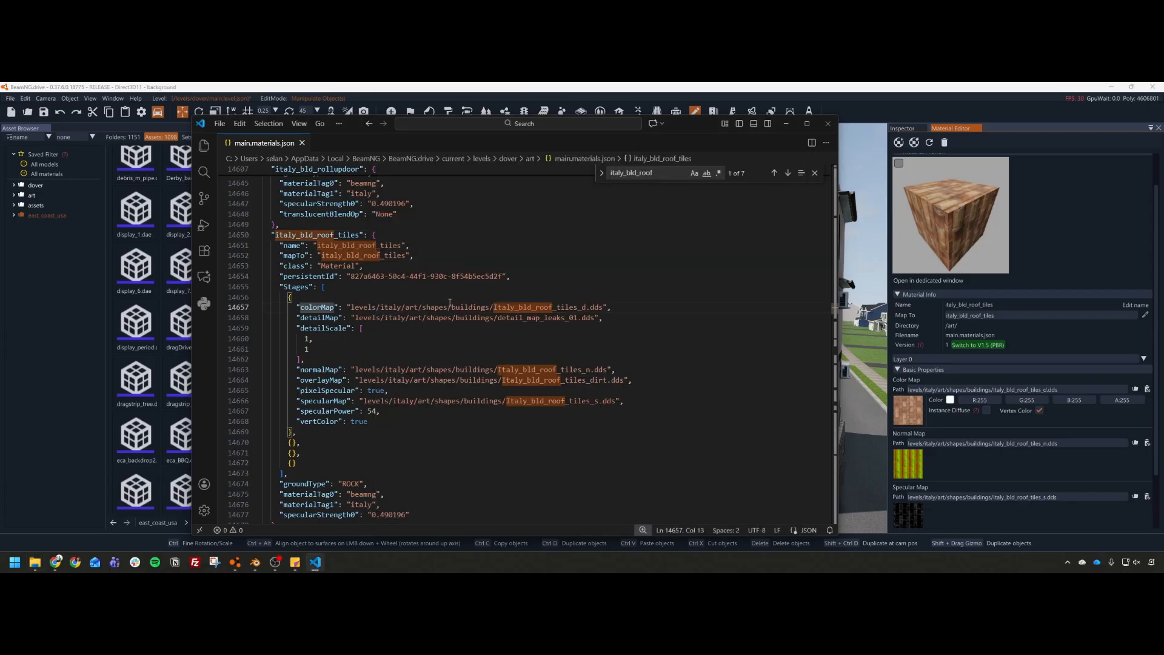
pyautogui.scroll(-1, 450, 303)
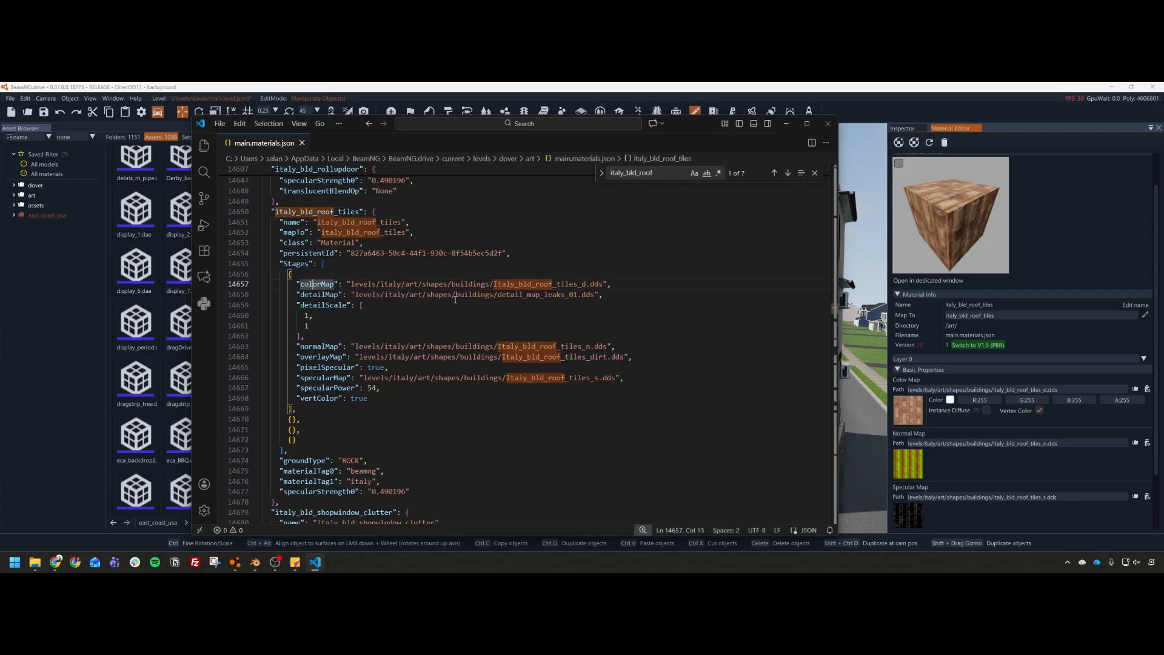
pyautogui.click(785, 125)
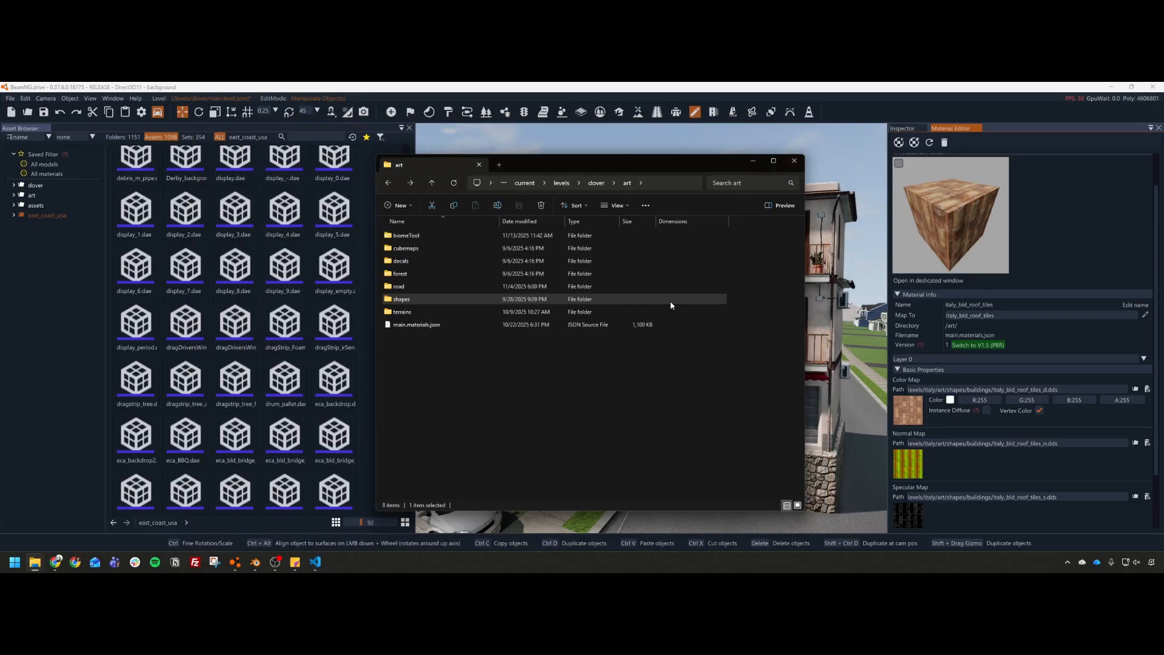
# Go up to the dover folder, reopen its art folder and select main.materials.json.
pyautogui.click(527, 377)
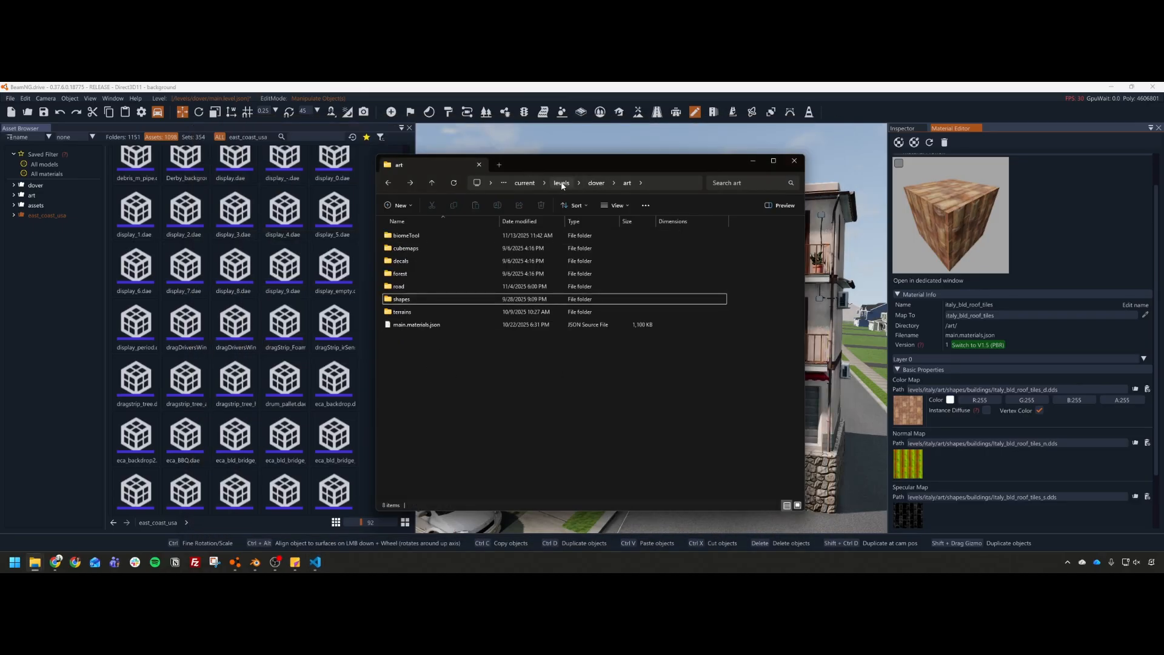
pyautogui.click(597, 183)
pyautogui.doubleClick(435, 237)
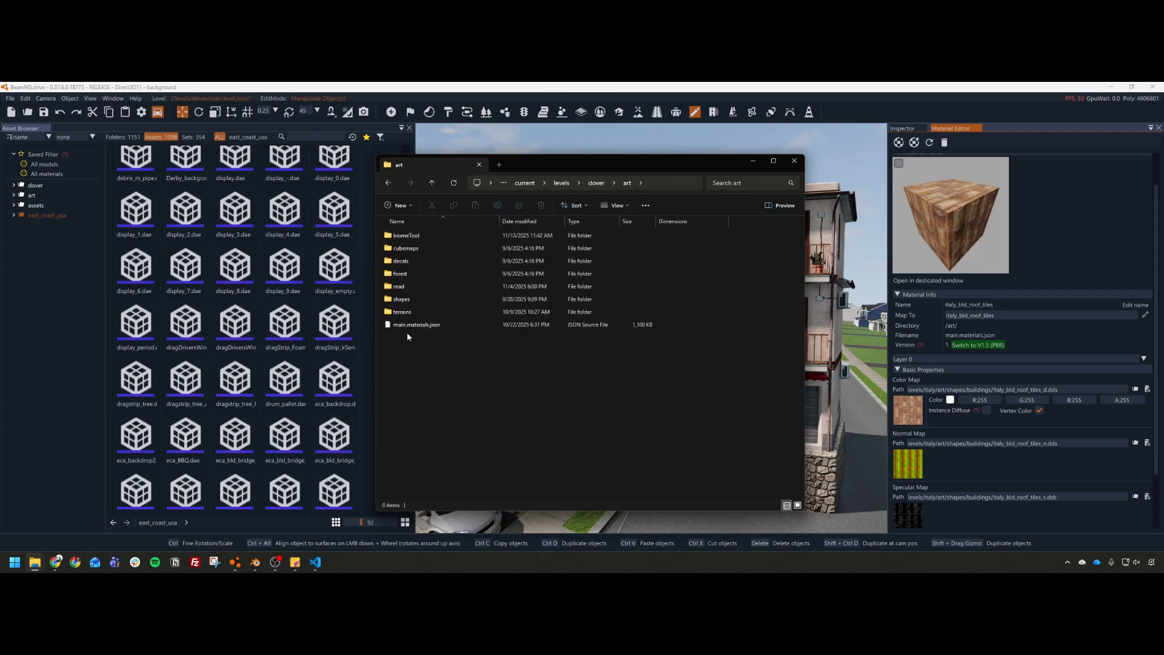
pyautogui.click(415, 325)
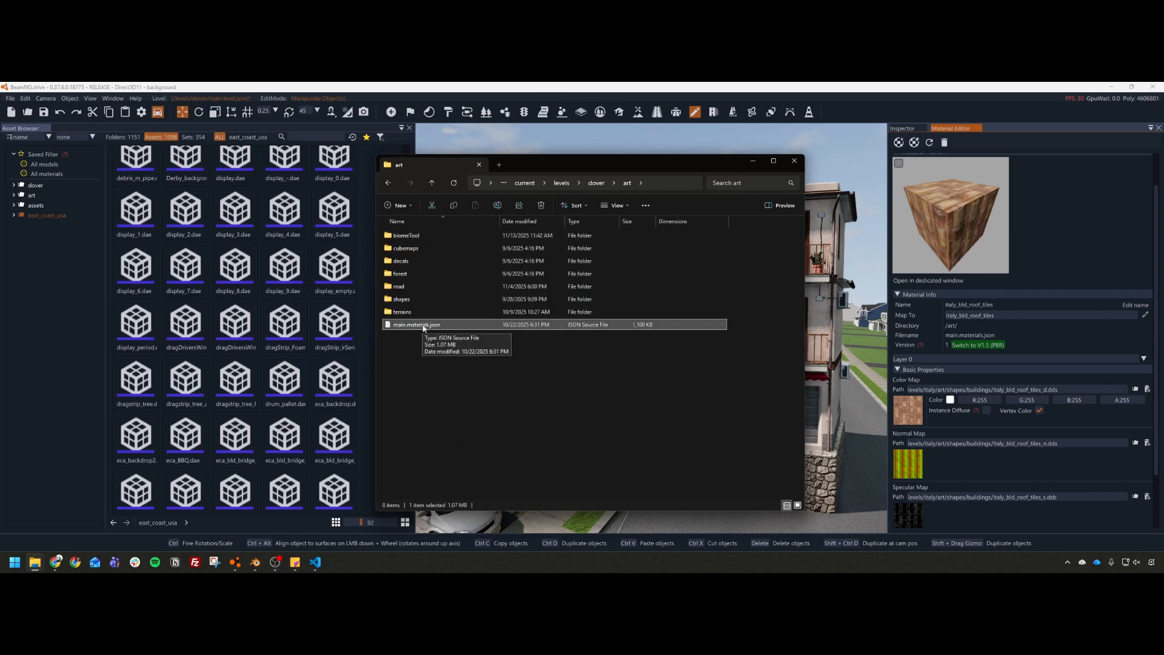
# Place the dragStrip foam model from the east_coast_usa assets on the road, view it up close and undo the placement.
pyautogui.click(669, 349)
pyautogui.press('s')
pyautogui.moveTo(864, 310); pyautogui.dragTo(864, 382, button='right')
pyautogui.scroll(3, 864, 370)
pyautogui.moveTo(280, 331); pyautogui.dragTo(571, 416)
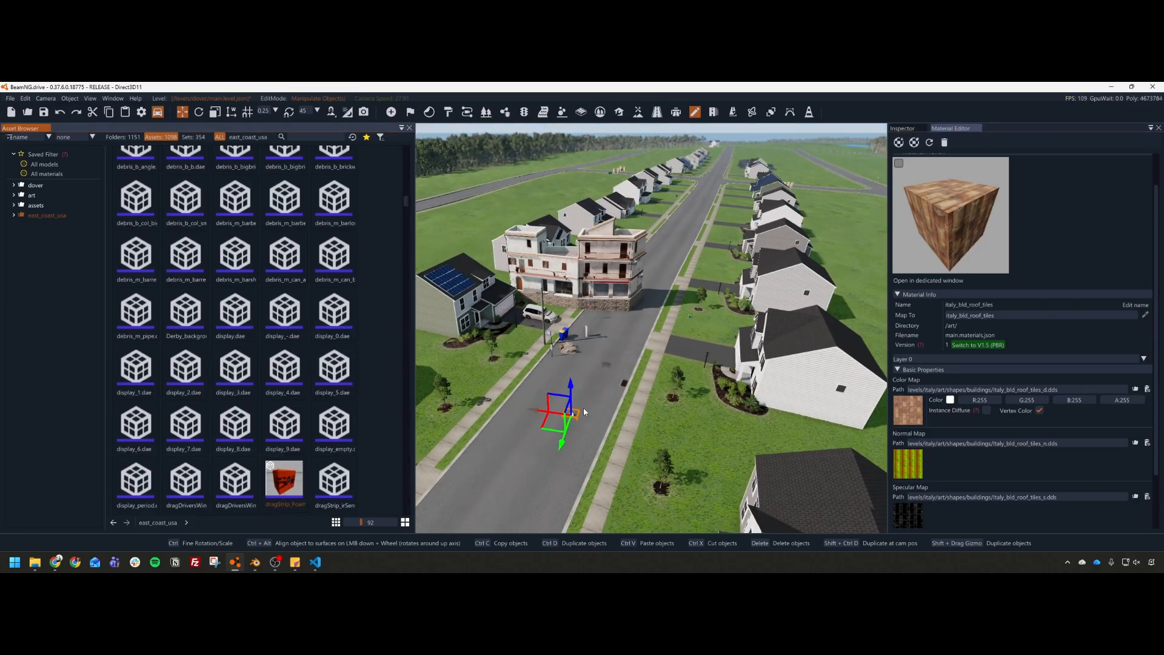
pyautogui.press('f')
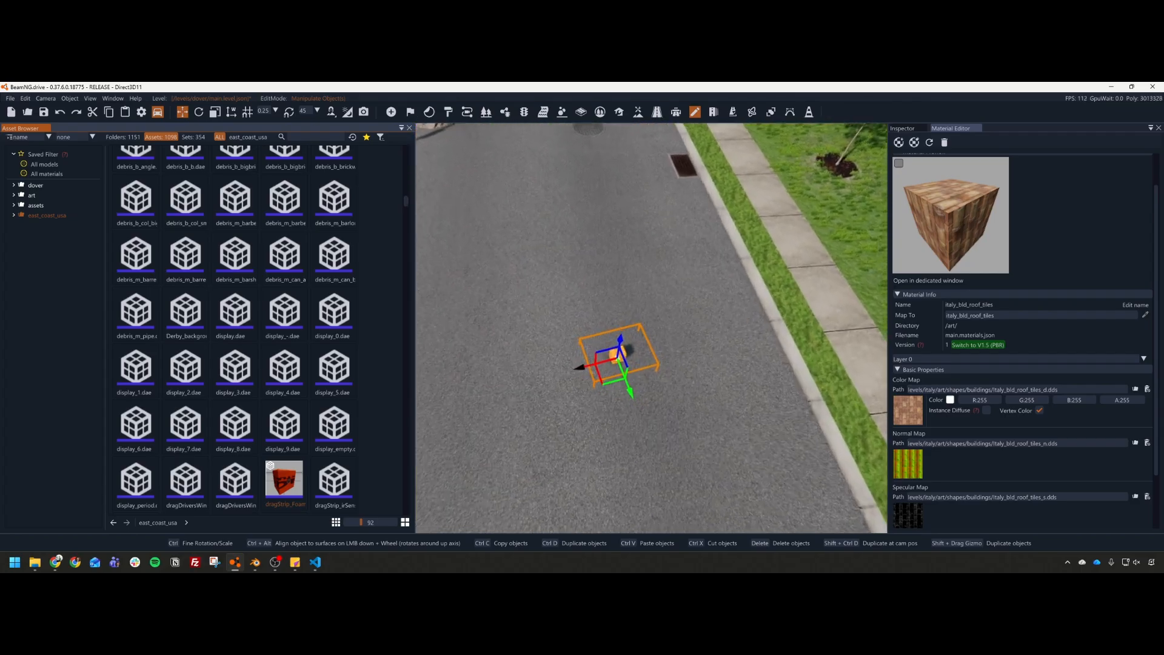
pyautogui.click(704, 270)
pyautogui.hotkey('ctrl', 'z')
# Place eca_bld_creepyhouse_1.dae from the east_coast_usa assets on the street, inspect its materials from several sides and delete it.
pyautogui.scroll(-10, 291, 363)
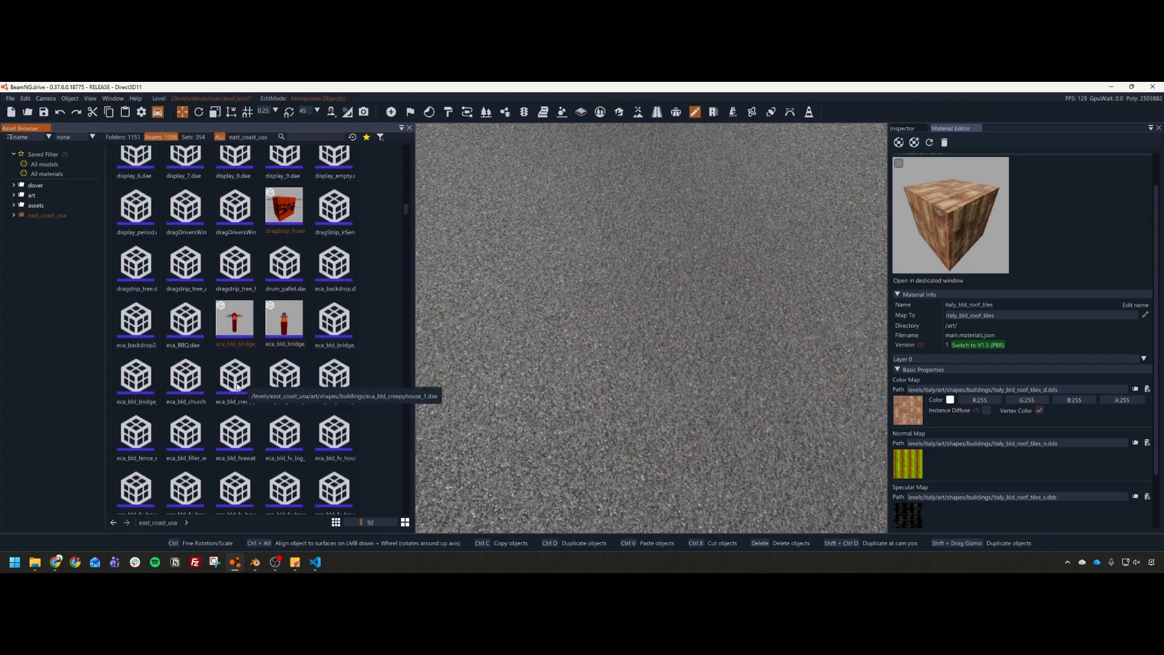
pyautogui.scroll(3, 574, 277)
pyautogui.scroll(-5, 574, 277)
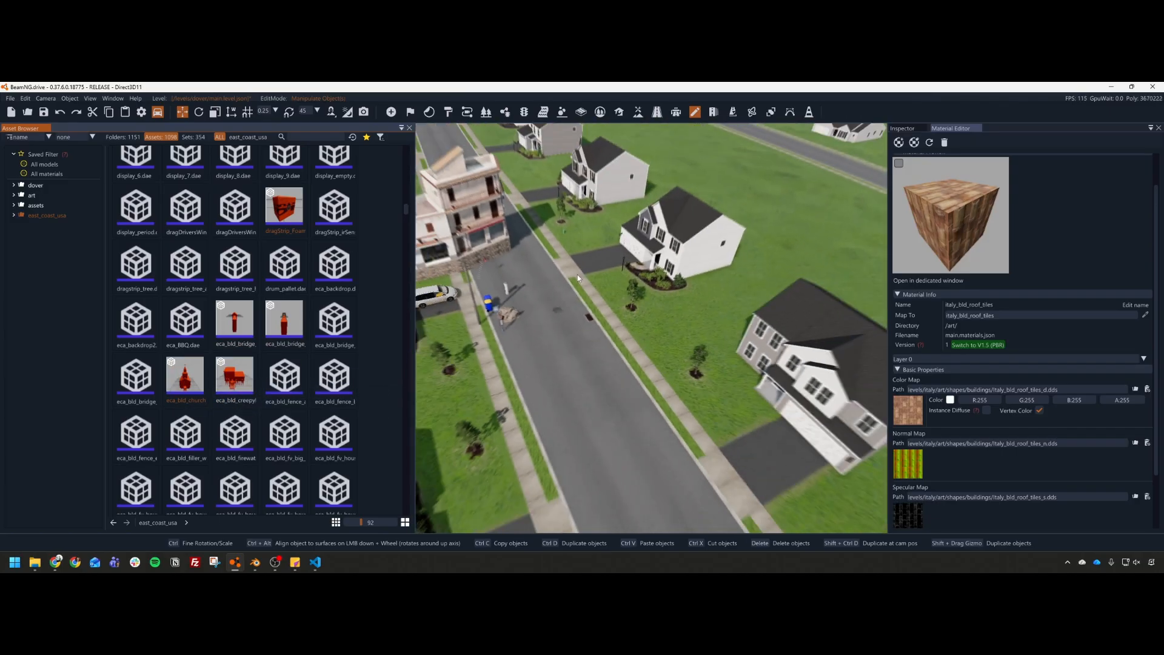
pyautogui.moveTo(234, 379); pyautogui.dragTo(615, 373)
pyautogui.press('w')
pyautogui.moveTo(615, 373); pyautogui.dragTo(740, 339, button='right')
pyautogui.moveTo(673, 430); pyautogui.dragTo(812, 430, button='right')
pyautogui.click(673, 429)
pyautogui.click(673, 394)
pyautogui.press('w')
pyautogui.click(673, 430)
pyautogui.press('a')
pyautogui.press('w')
pyautogui.press('a')
pyautogui.moveTo(578, 397); pyautogui.dragTo(679, 400, button='right')
pyautogui.click(577, 397)
pyautogui.press('Delete')
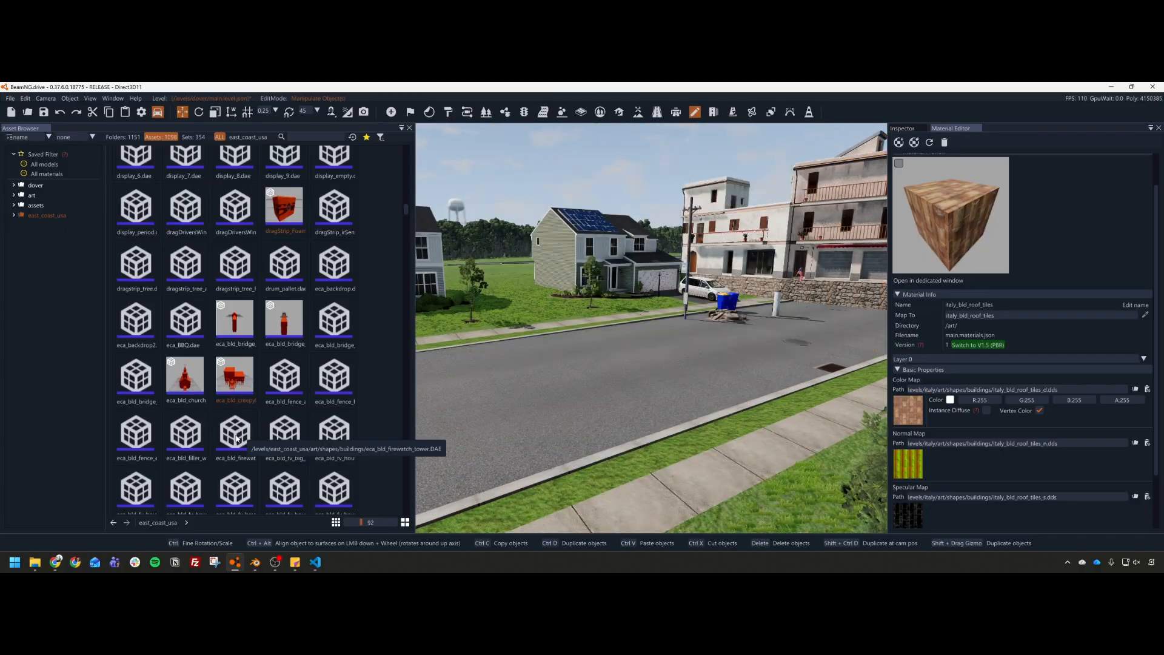
# Place eca_bld_firewatch_tower.DAE on the street, inspect it from several sides and delete it.
pyautogui.moveTo(235, 431); pyautogui.dragTo(644, 401)
pyautogui.press('s')
pyautogui.moveTo(642, 400); pyautogui.dragTo(603, 383, button='right')
pyautogui.press('a')
pyautogui.press('a')
pyautogui.press('s')
pyautogui.click(738, 405)
pyautogui.press('w')
pyautogui.press('d')
pyautogui.press('w')
pyautogui.press('a')
pyautogui.press('s')
pyautogui.moveTo(594, 300)
pyautogui.mouseDown(button='right')
pyautogui.moveTo(634, 321)
pyautogui.moveTo(595, 306)
pyautogui.mouseUp(button='right')
pyautogui.press('s')
pyautogui.click(595, 305)
pyautogui.press('Delete')
# Close the Asset Browser.
pyautogui.scroll(4, 279, 316)
pyautogui.scroll(1, 279, 316)
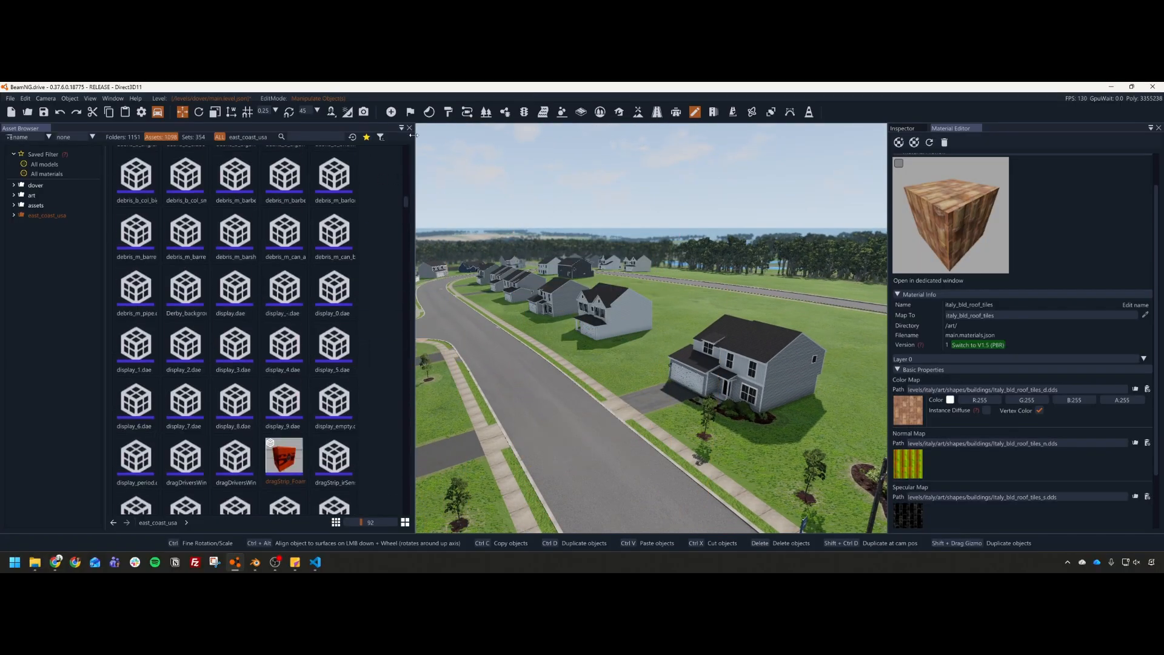
pyautogui.click(409, 128)
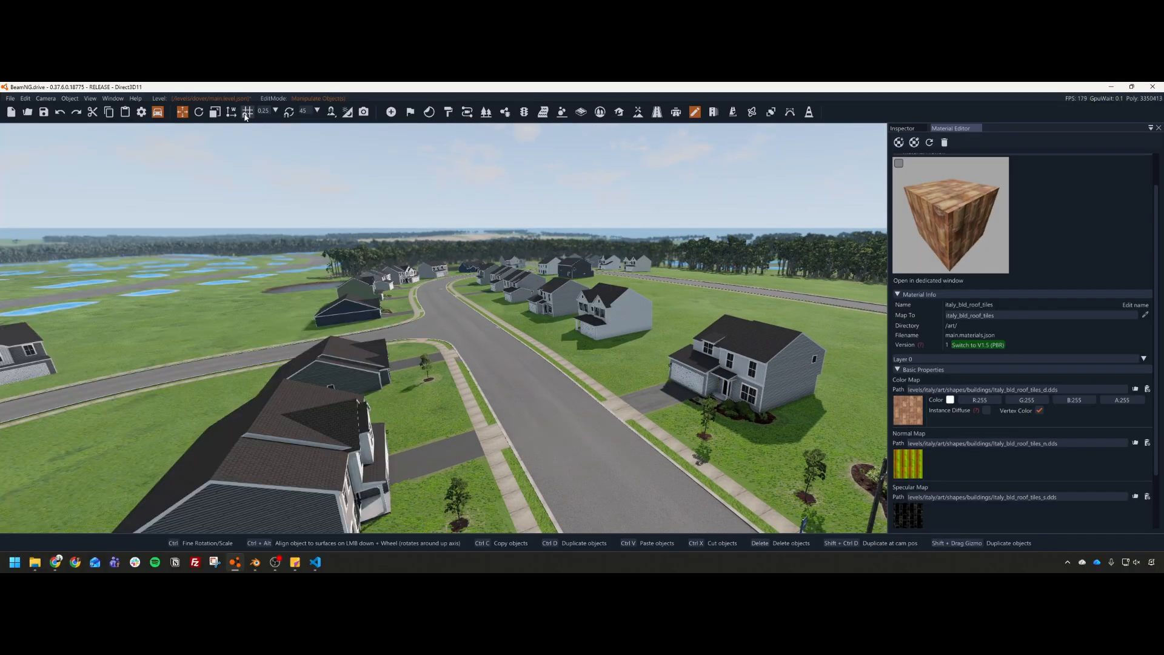